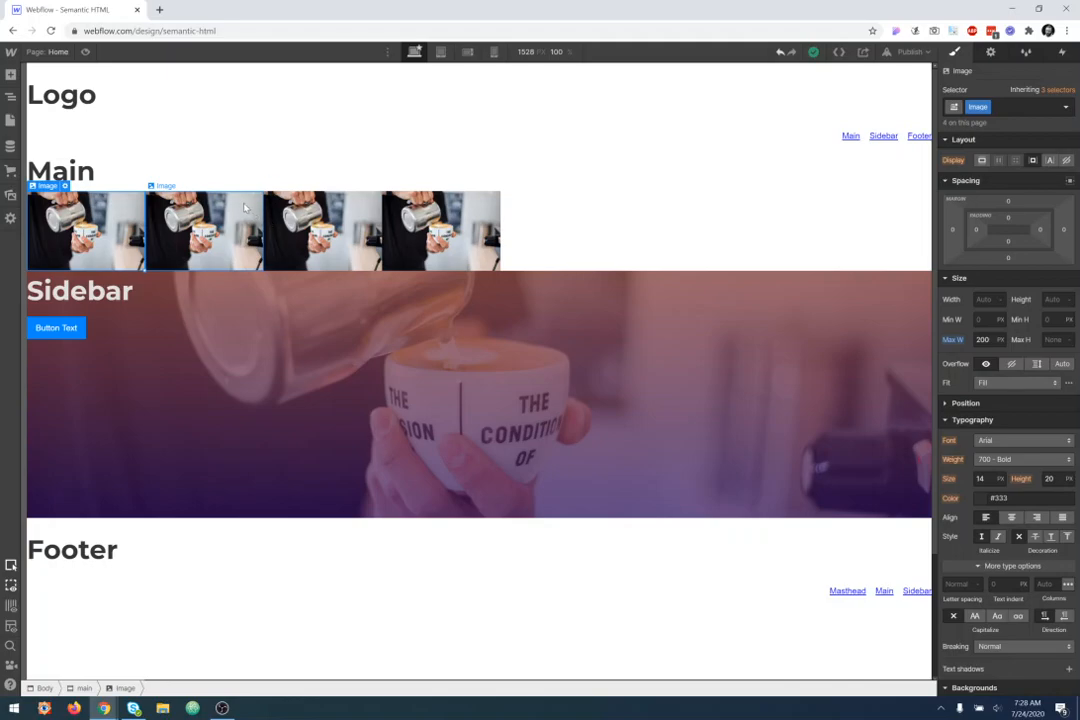
# Step: Add a div block inside the main section, directly below Heading 2 and above the images
pyautogui.click(10, 95)
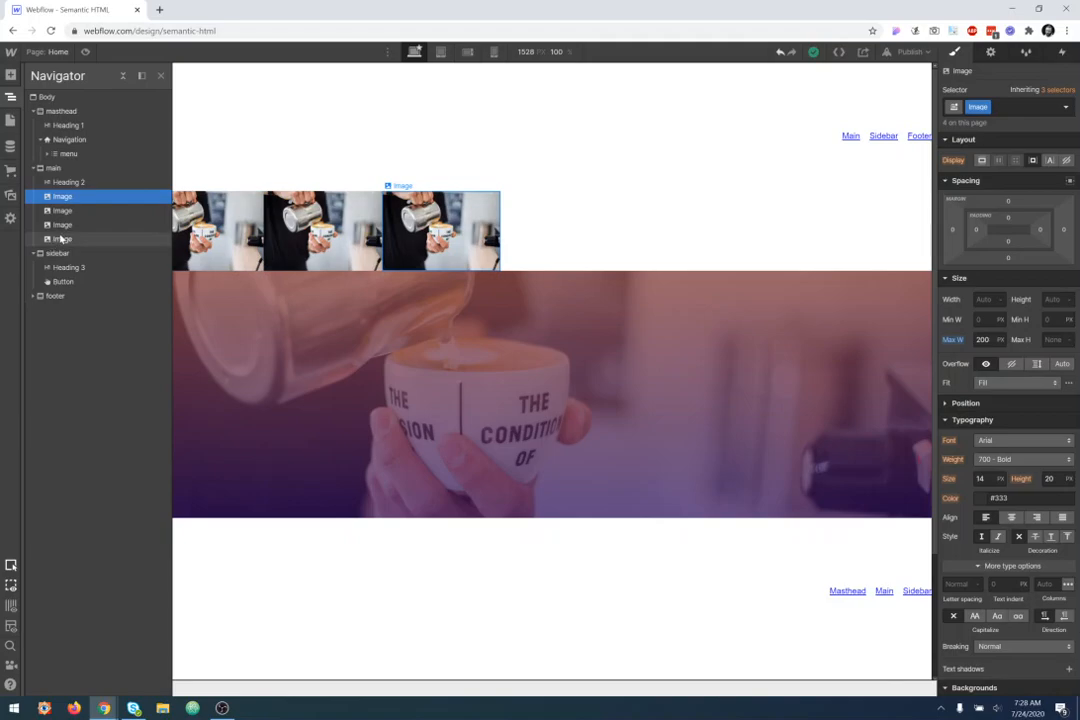
pyautogui.click(10, 76)
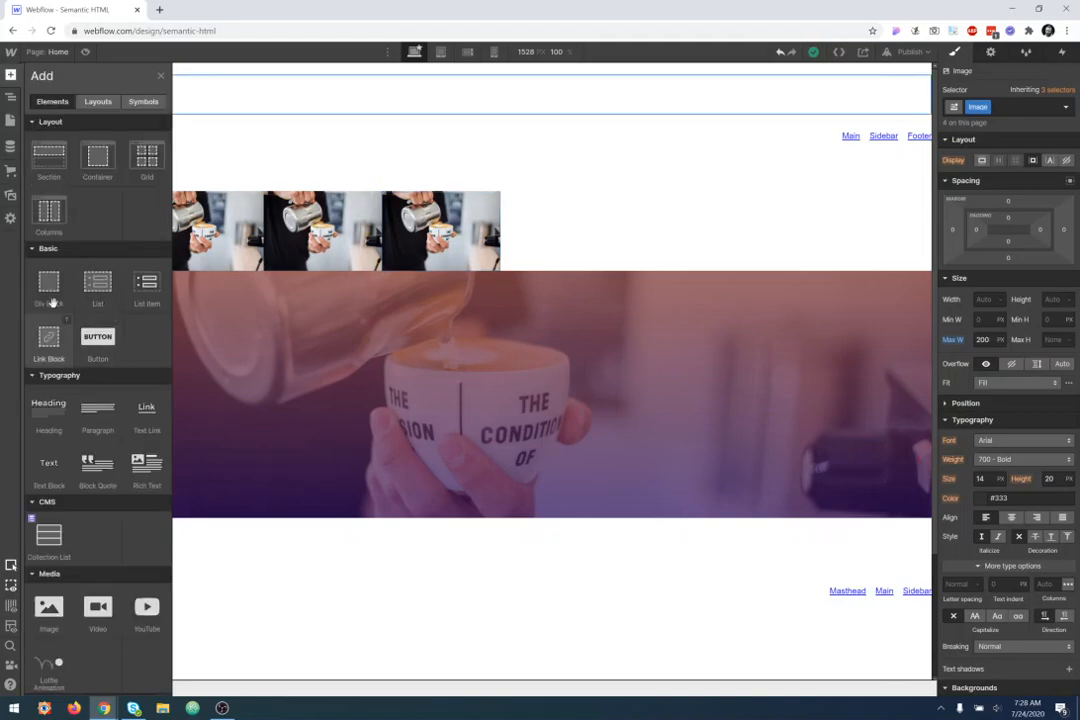
pyautogui.moveTo(47, 262); pyautogui.dragTo(72, 200)
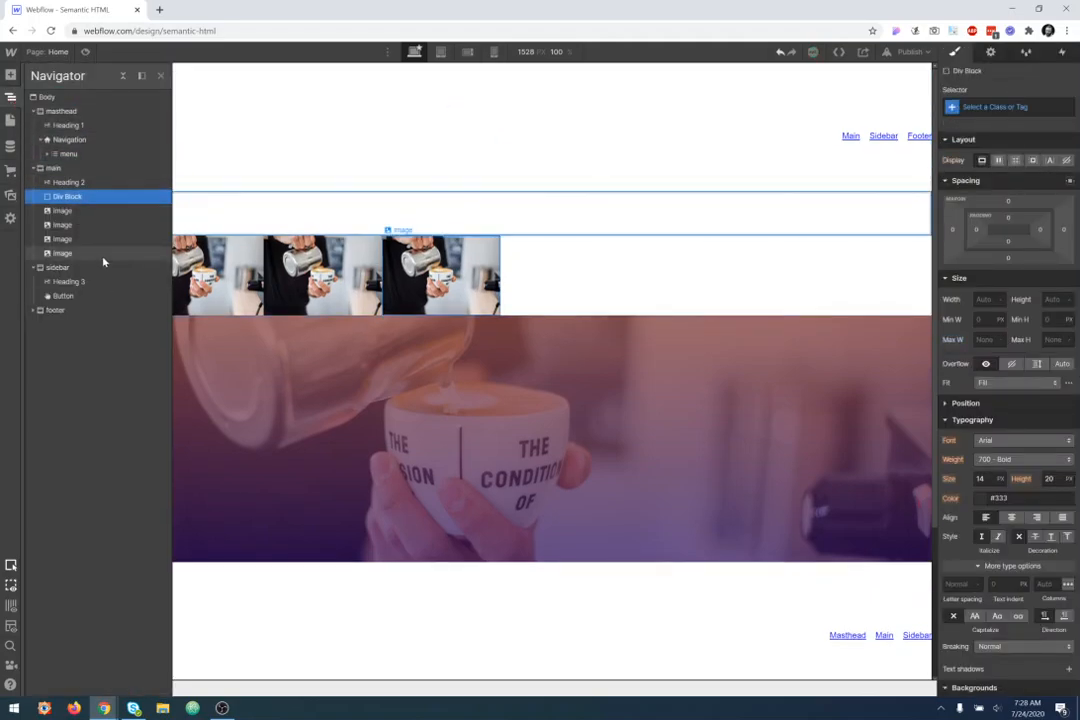
# Step: Move all four images of the main section into the new div block
pyautogui.click(64, 211)
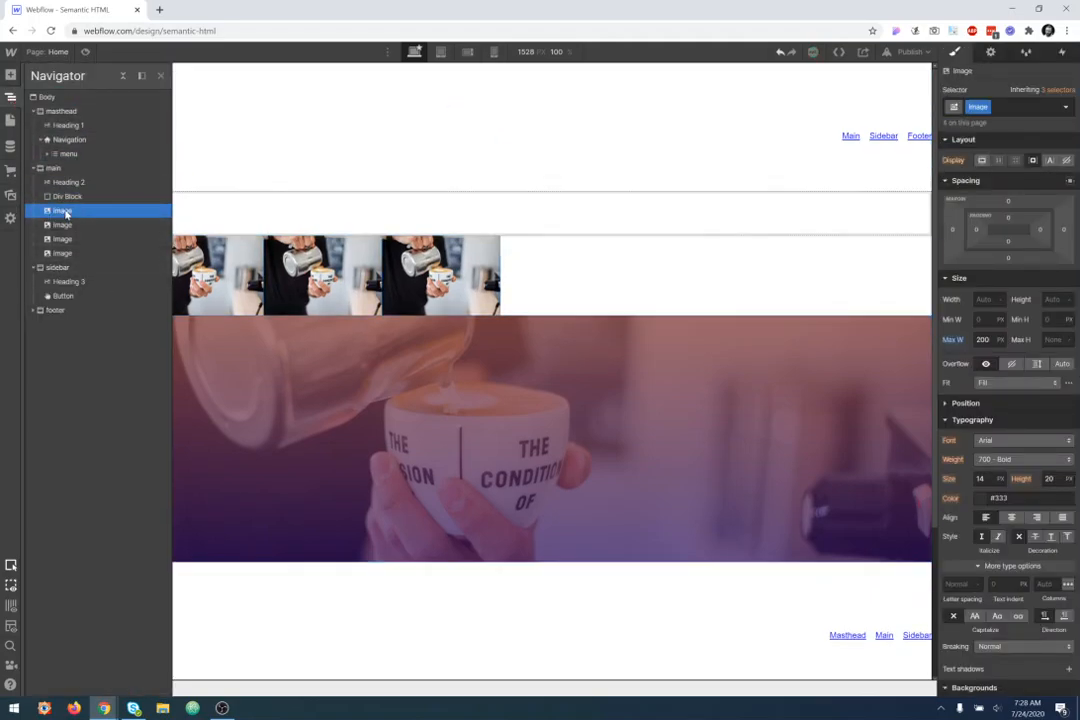
pyautogui.click(69, 256)
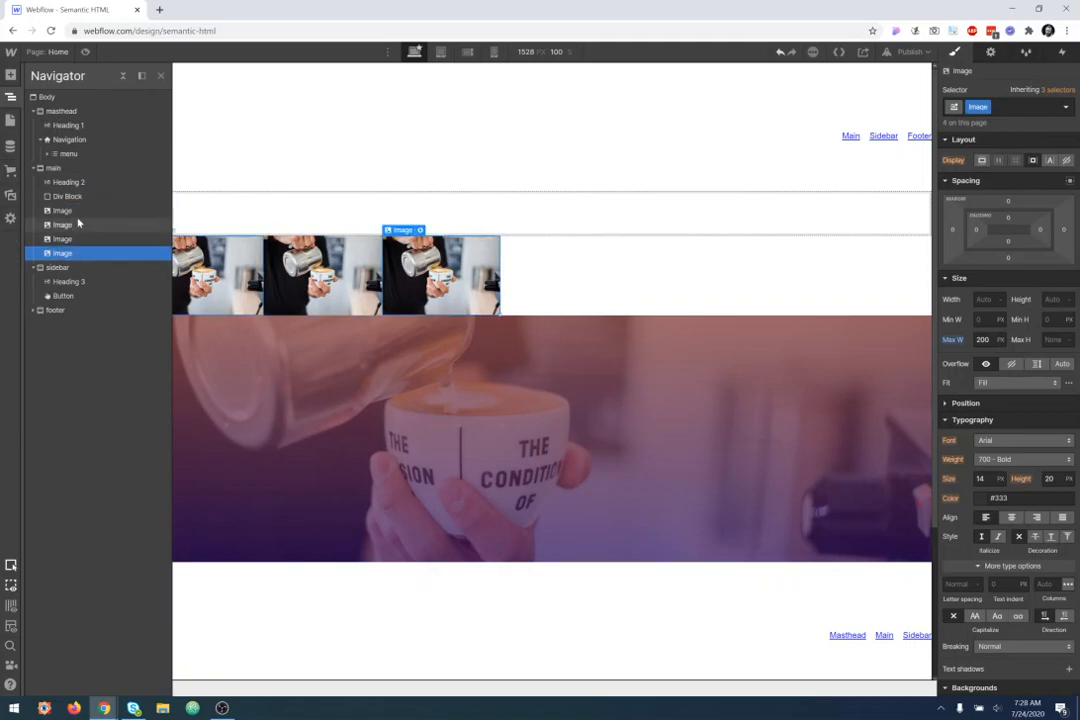
pyautogui.click(72, 213)
pyautogui.click(72, 227)
pyautogui.click(72, 240)
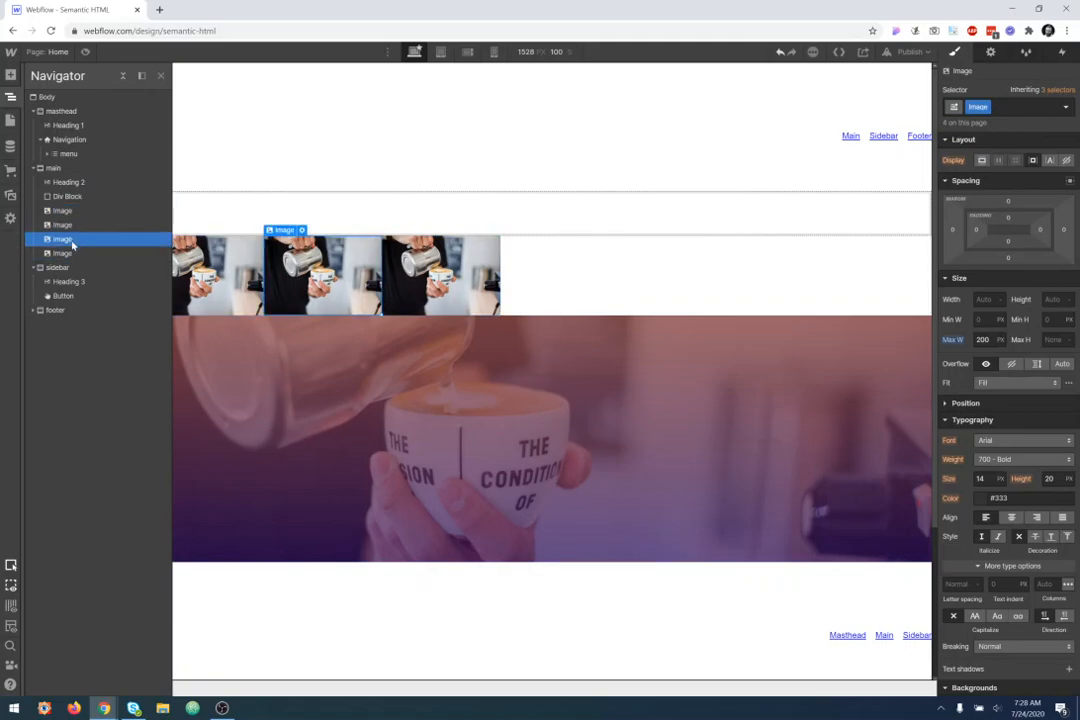
pyautogui.click(74, 213)
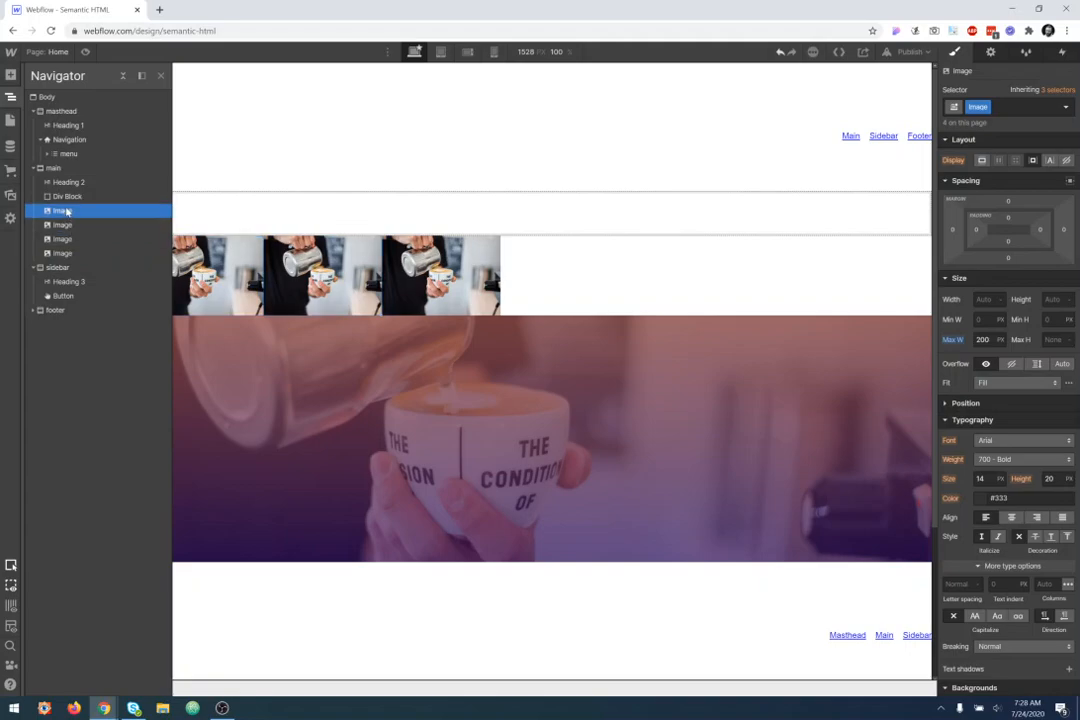
pyautogui.moveTo(69, 201); pyautogui.dragTo(75, 198)
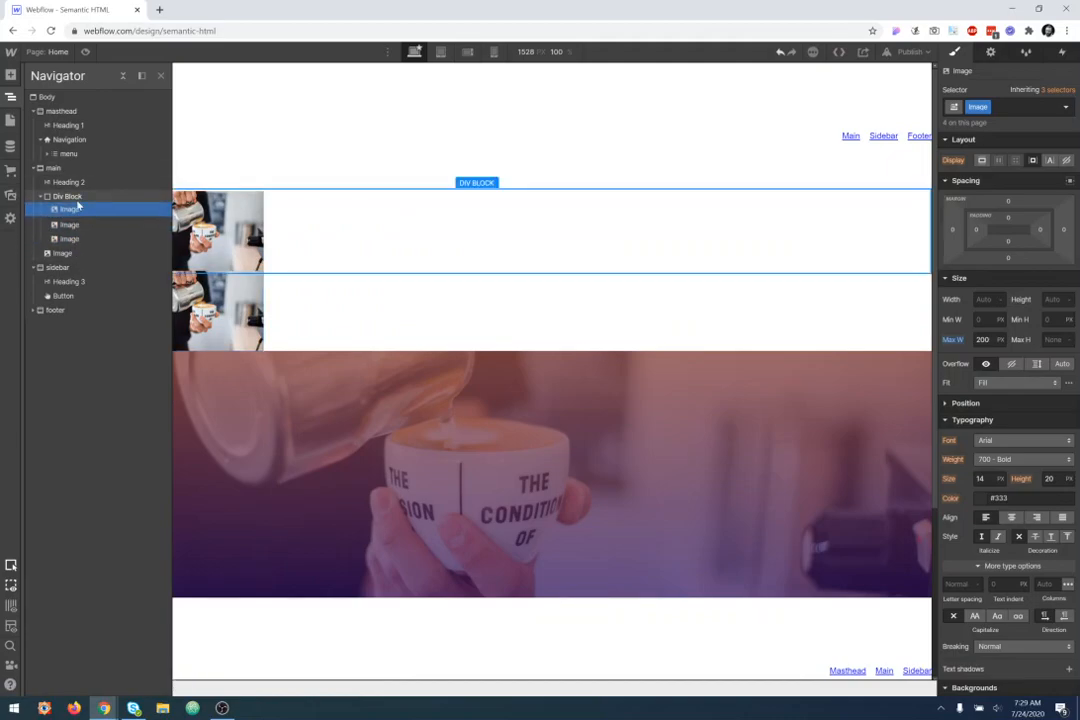
pyautogui.moveTo(70, 255); pyautogui.dragTo(80, 208)
# Step: Give the div block that wraps the images a new class named image-grid
pyautogui.click(538, 246)
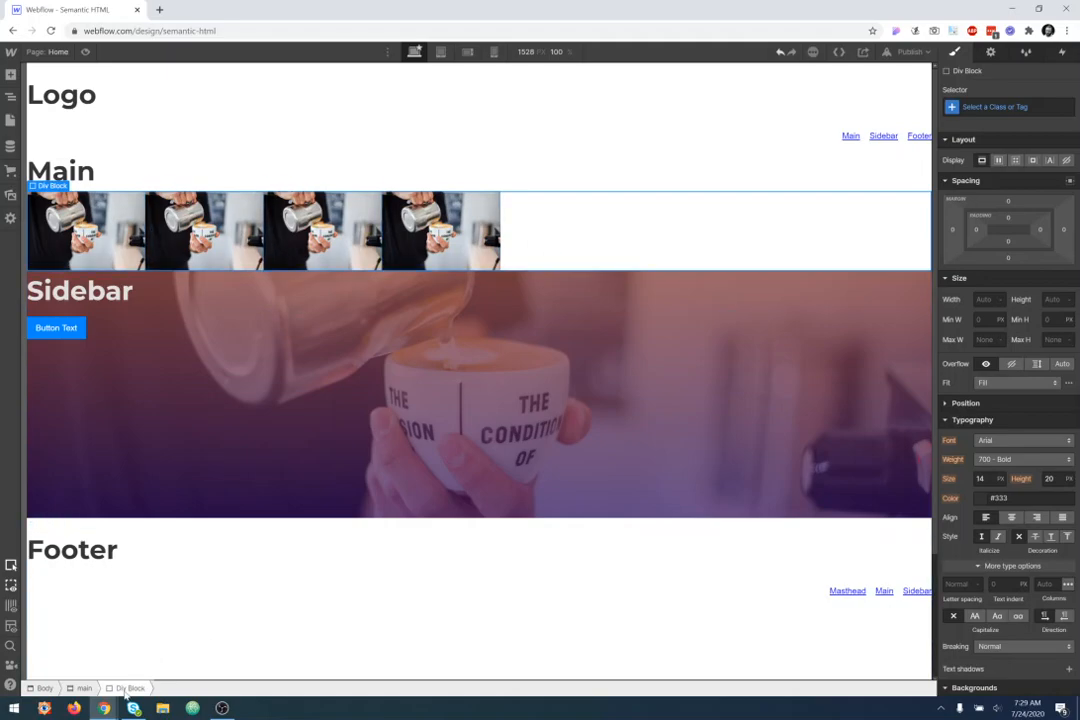
pyautogui.click(1014, 107)
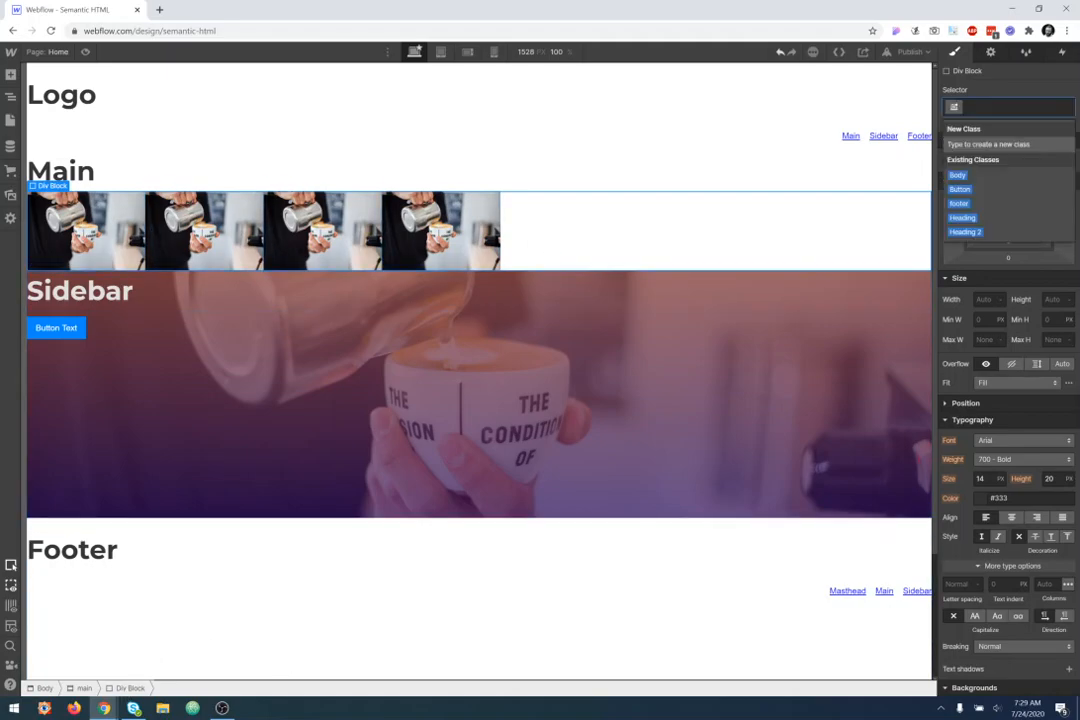
pyautogui.write('g')
pyautogui.press('BackSpace')
pyautogui.write('Image-grid')
pyautogui.press('Return')
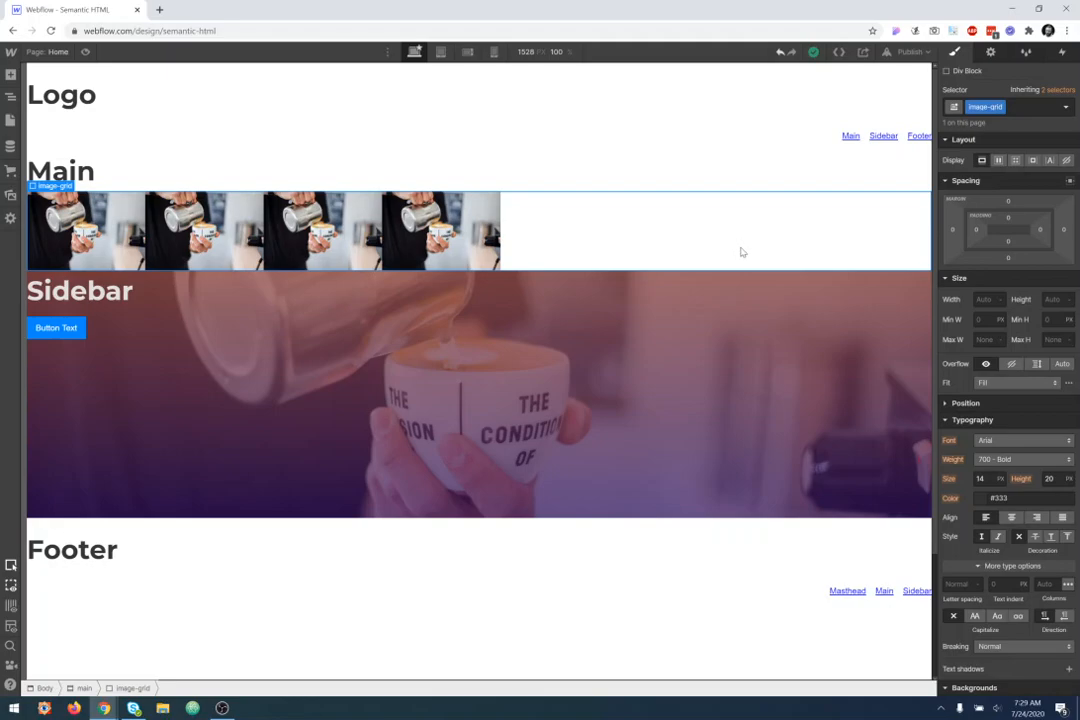
# Step: Remove the linear gradient and photo backgrounds from the sidebar section, leaving no background image layers
pyautogui.click(458, 482)
pyautogui.scroll(-3, 948, 536)
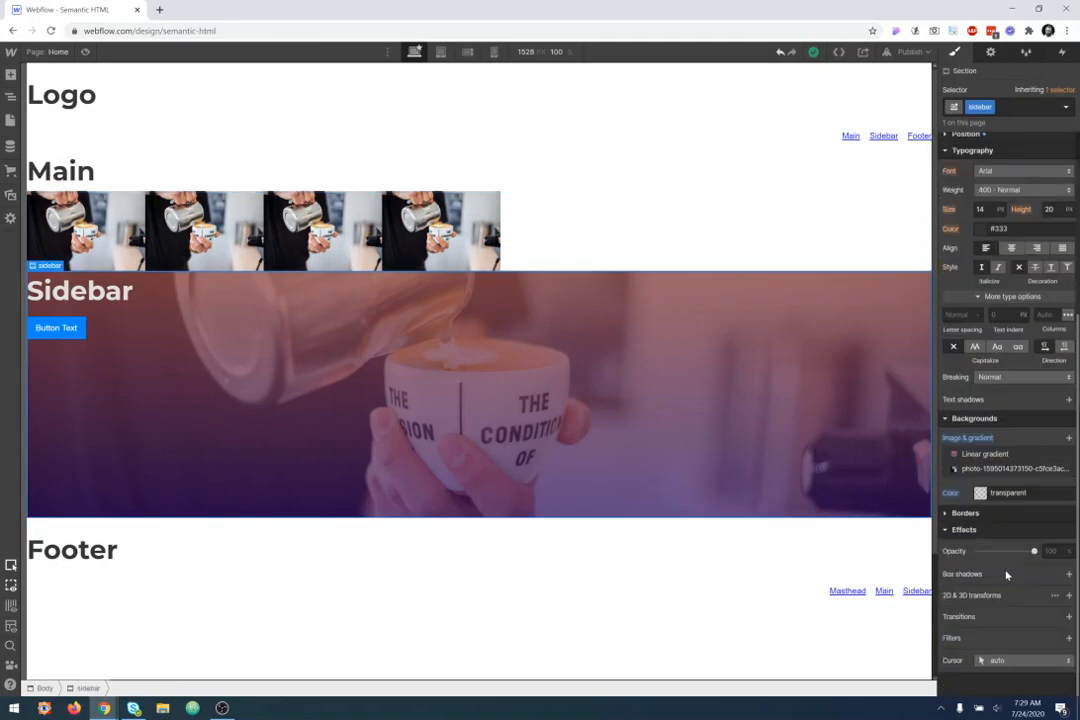
pyautogui.click(1068, 455)
pyautogui.click(1069, 455)
pyautogui.click(1054, 460)
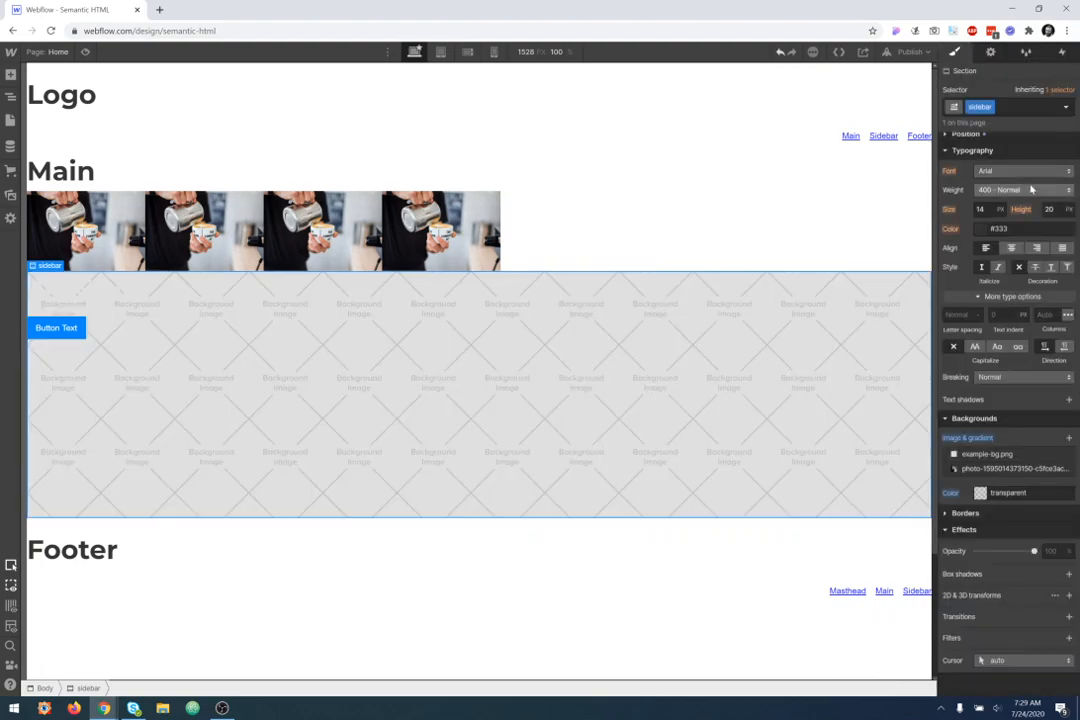
pyautogui.click(1070, 468)
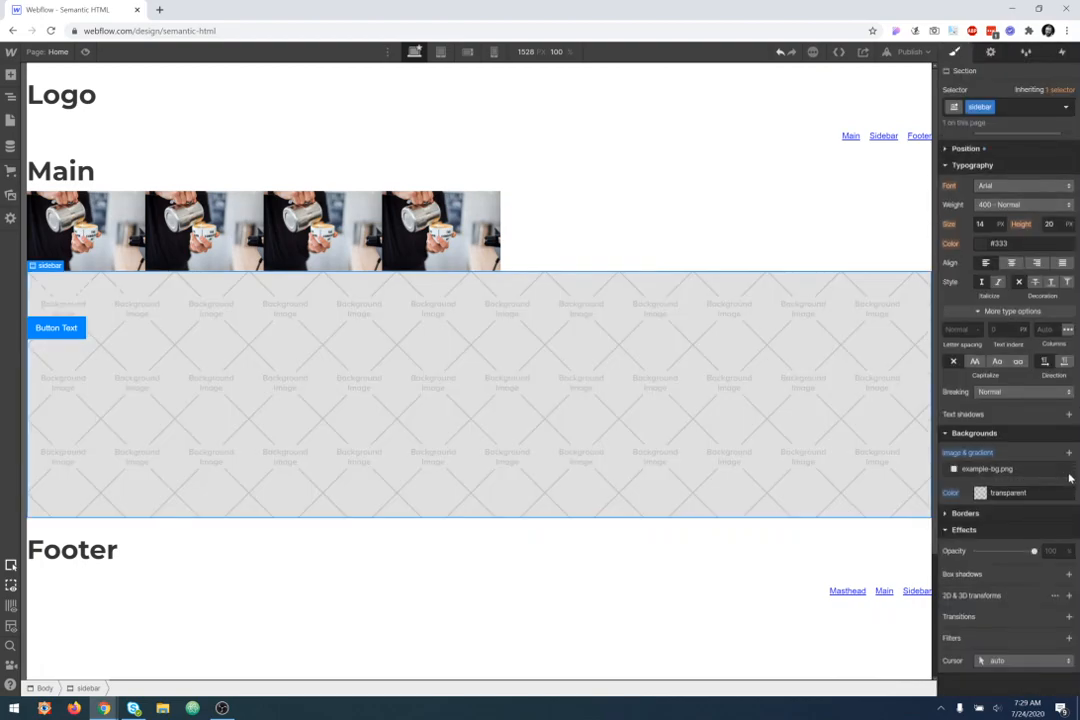
pyautogui.click(1062, 477)
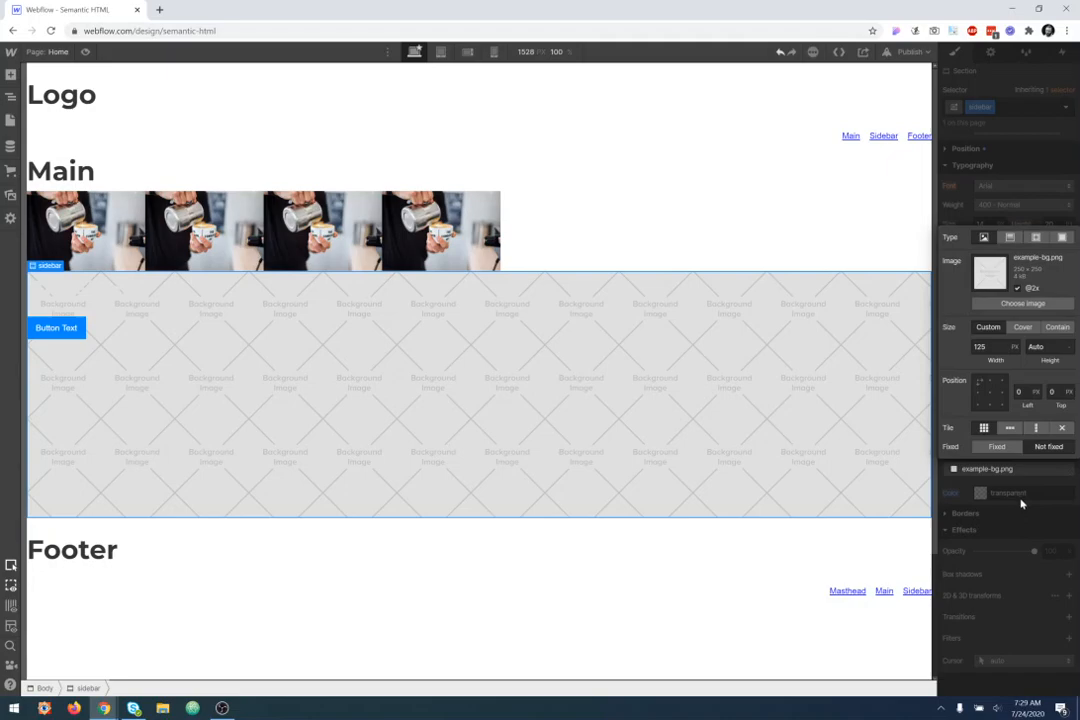
pyautogui.click(1037, 491)
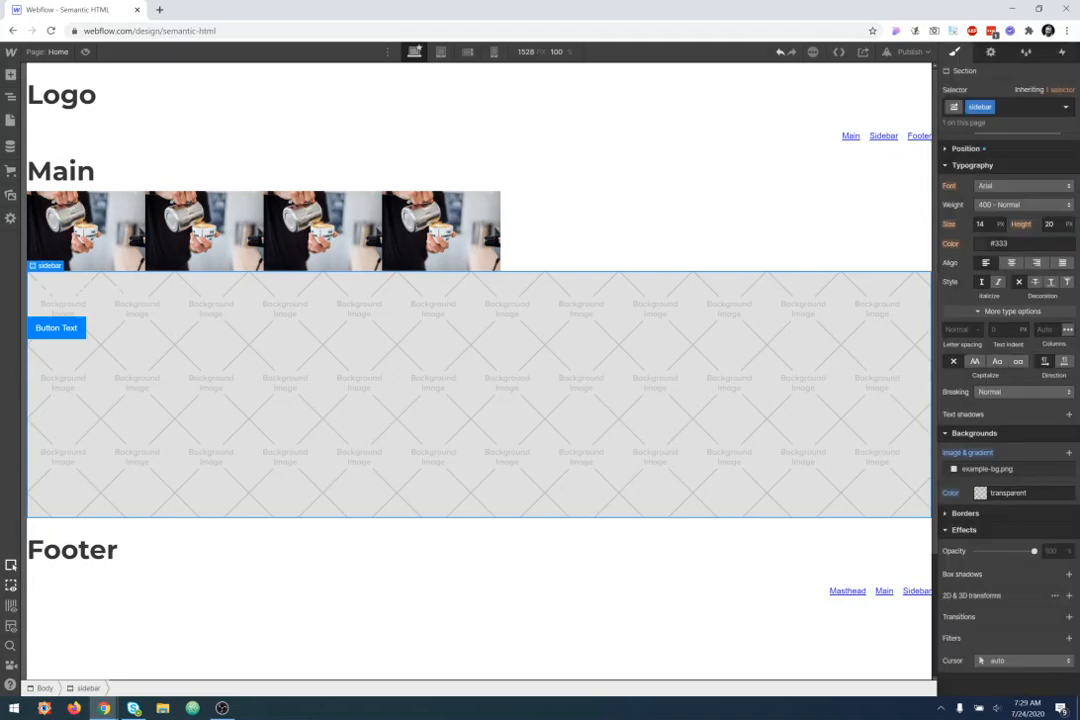
pyautogui.click(1068, 469)
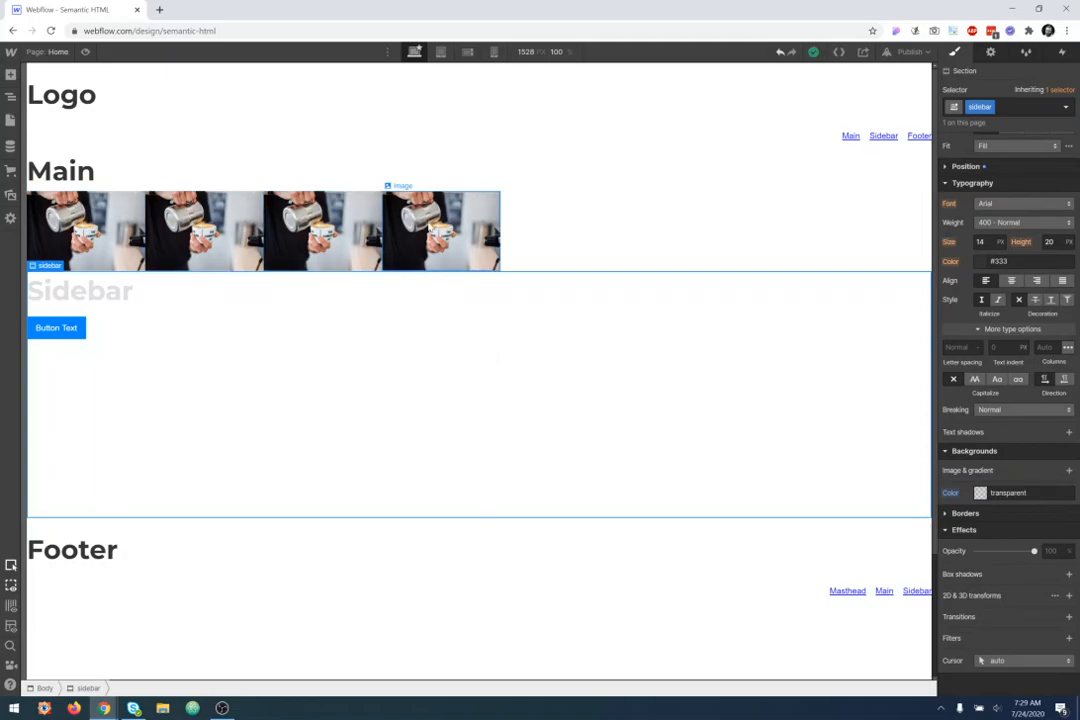
# Step: Change the text color of the Sidebar heading to a dark gray
pyautogui.click(520, 291)
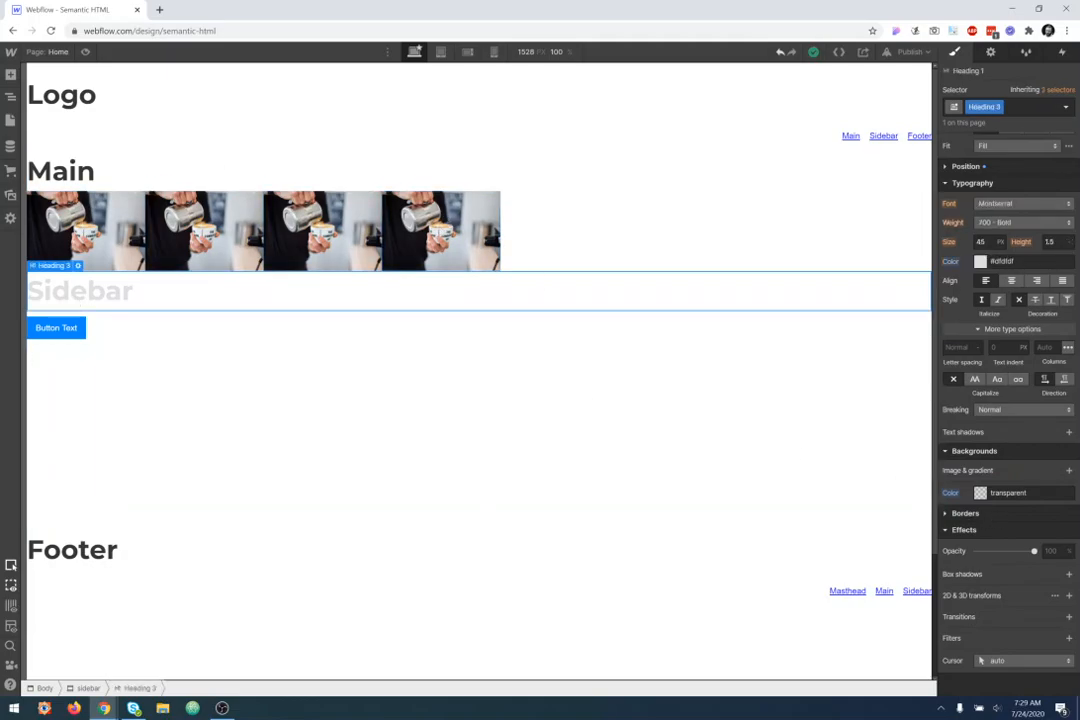
pyautogui.scroll(3, 990, 470)
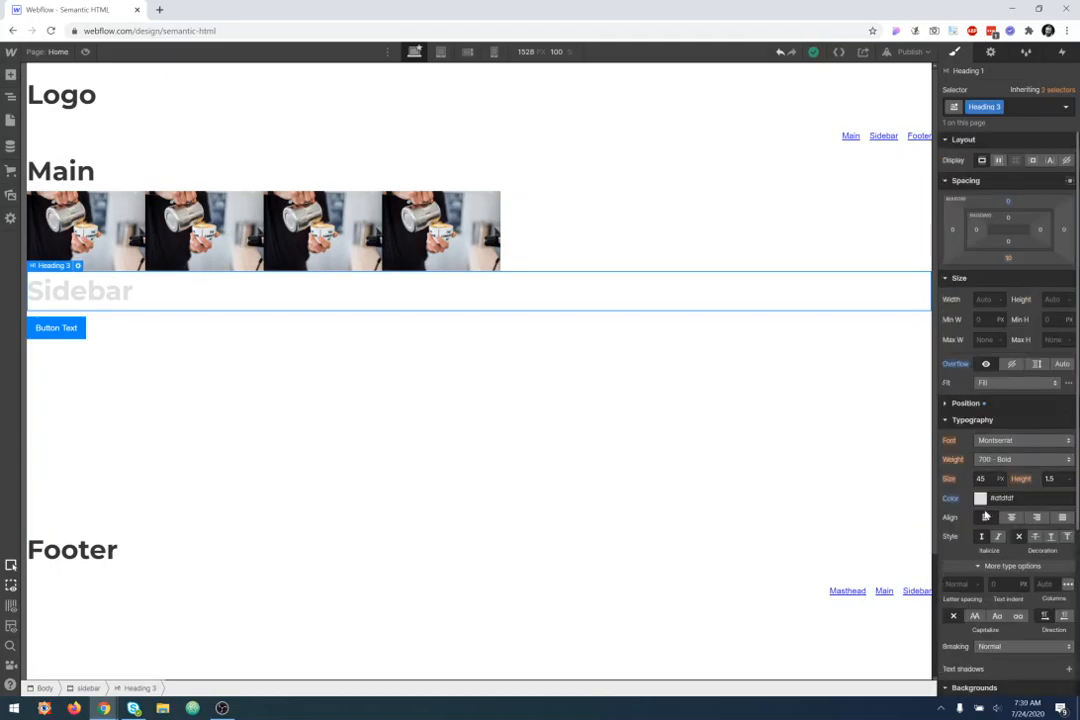
pyautogui.click(980, 498)
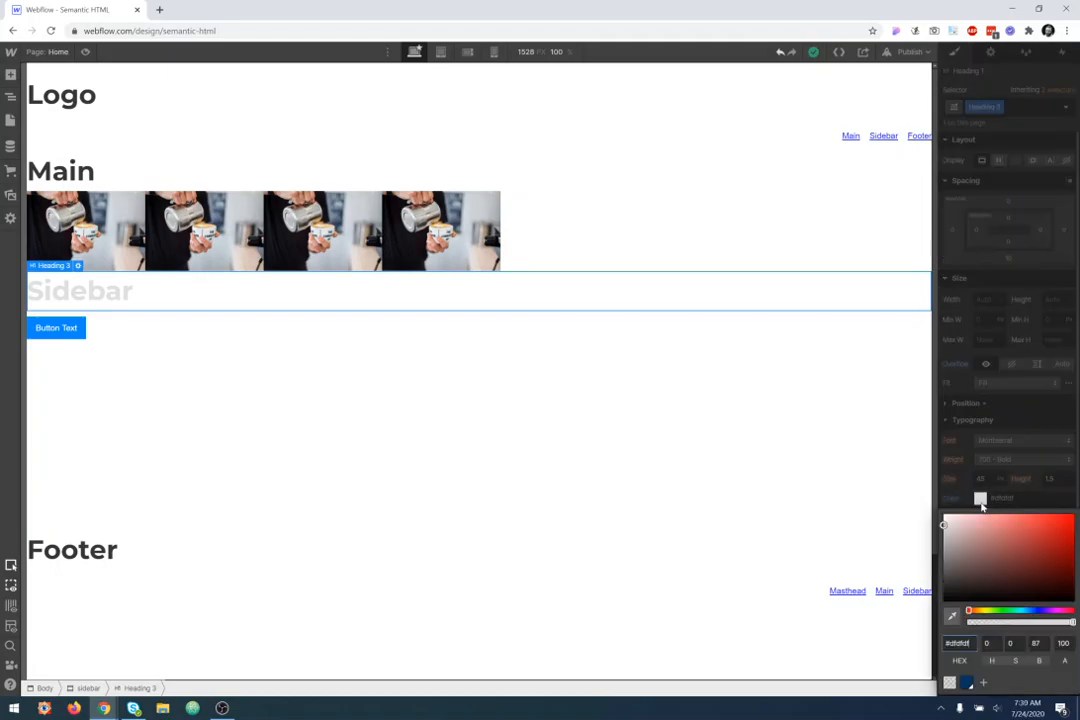
pyautogui.click(943, 590)
pyautogui.click(414, 384)
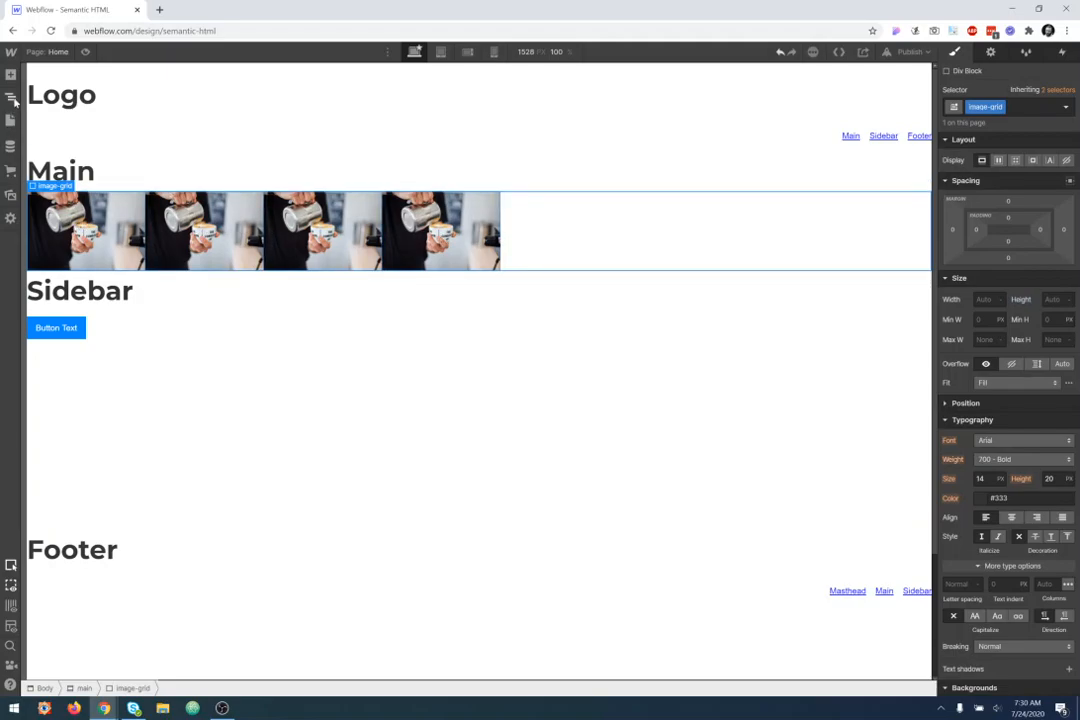
# Step: Set the image-grid div's display to Grid and accept the default layout of two columns and two rows
pyautogui.click(11, 95)
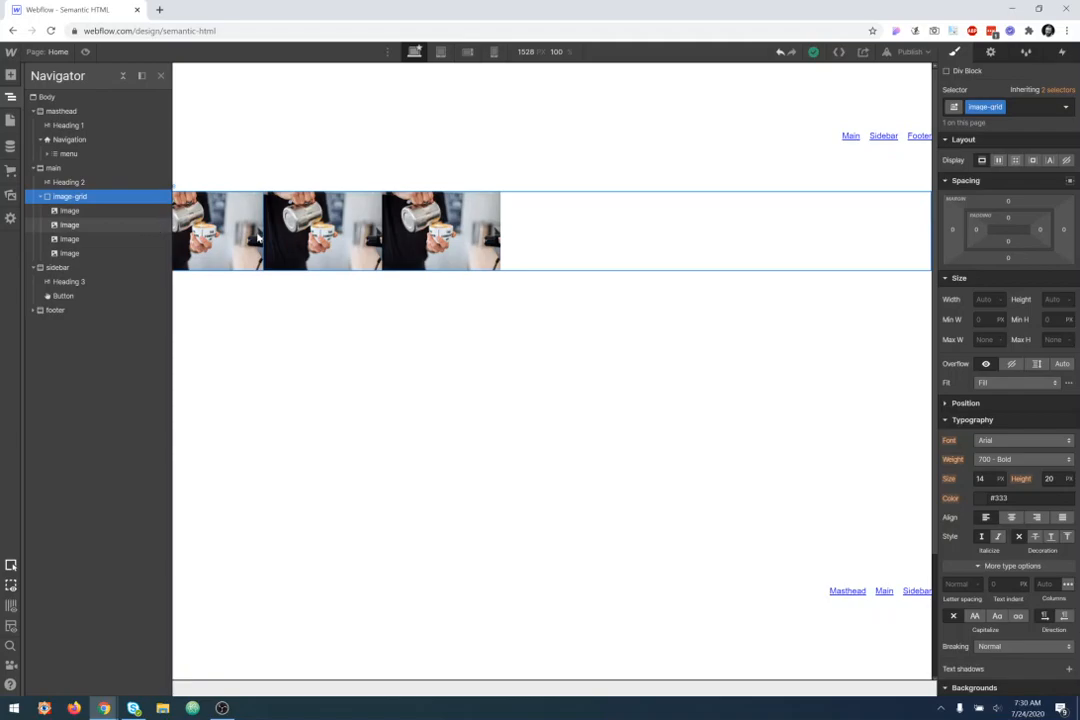
pyautogui.click(212, 202)
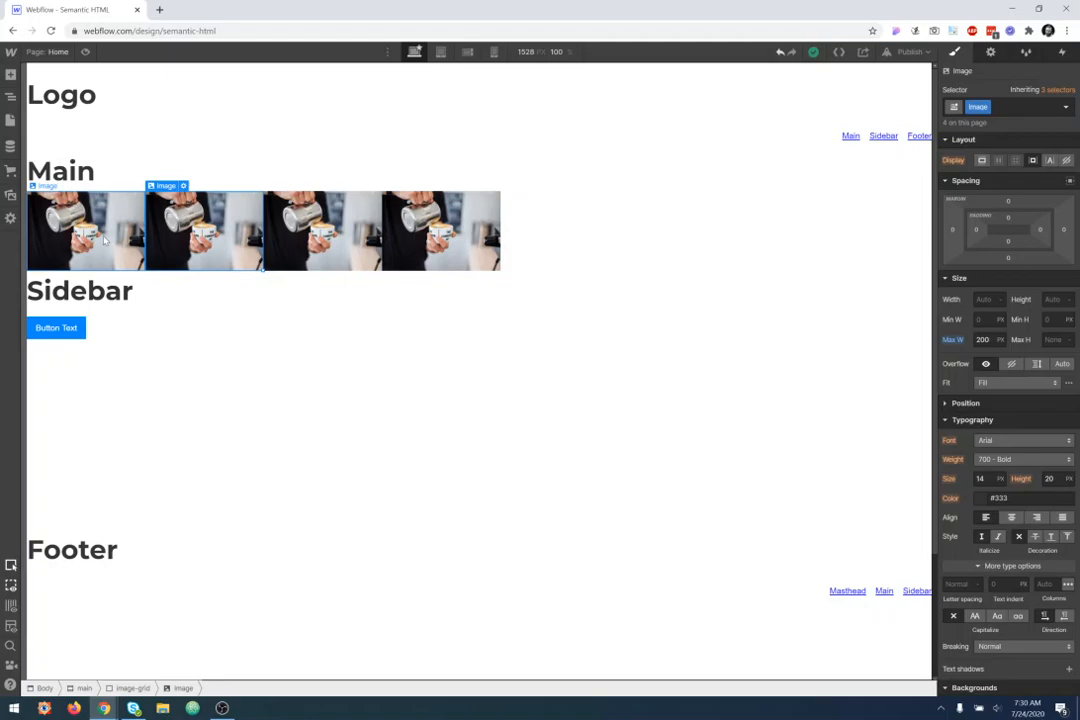
pyautogui.click(506, 224)
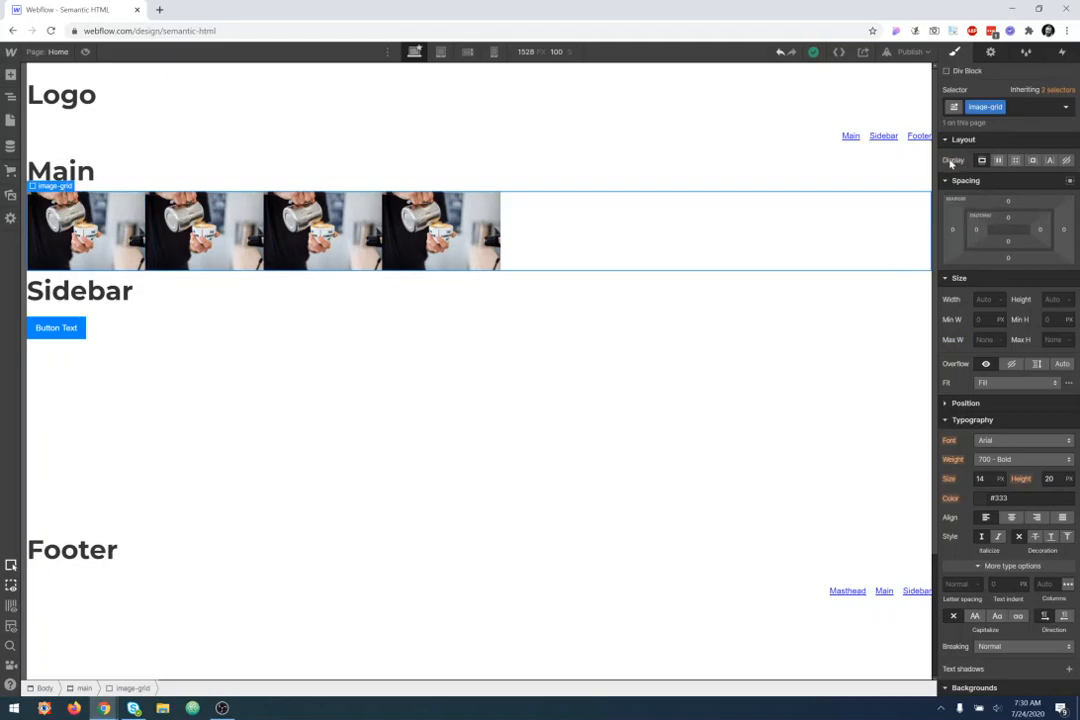
pyautogui.click(1017, 161)
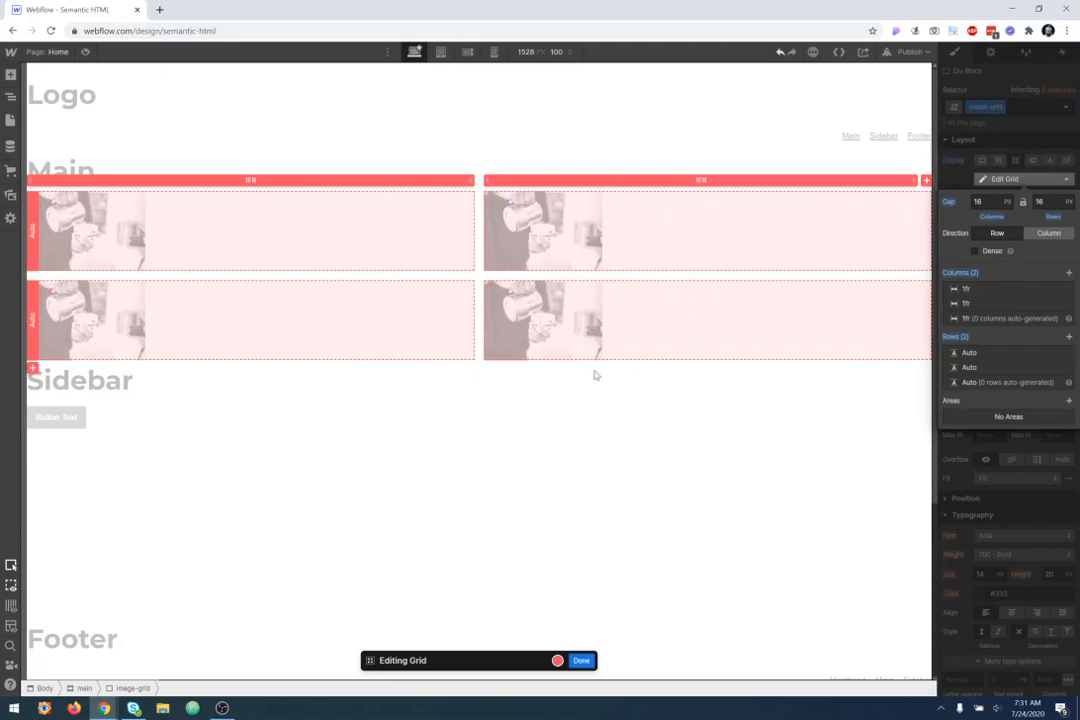
pyautogui.click(589, 663)
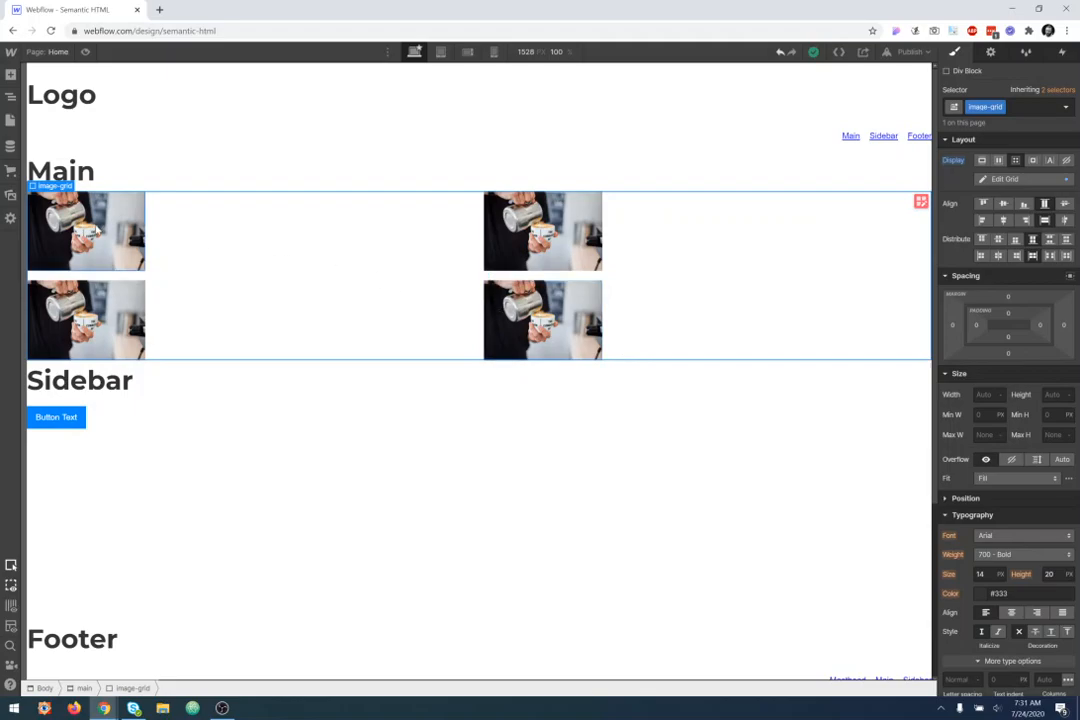
# Step: Set the max width of the Image class to 100%
pyautogui.click(85, 200)
pyautogui.click(983, 485)
pyautogui.write('100%')
pyautogui.press('Return')
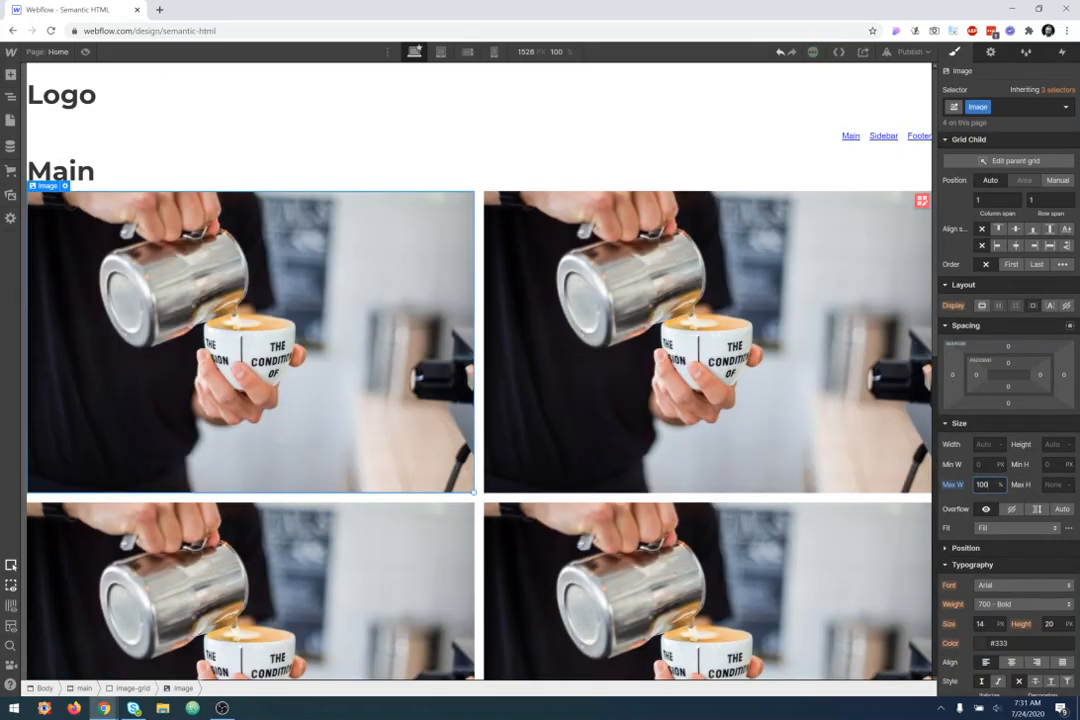
pyautogui.click(620, 140)
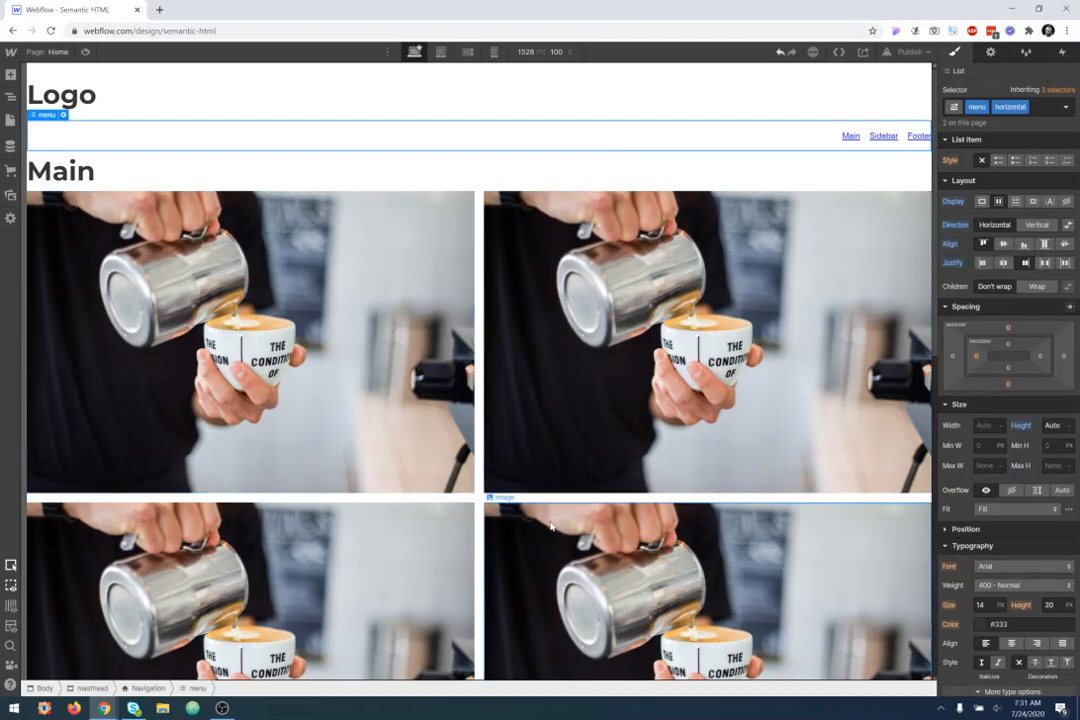
# Step: Edit the image-grid layout and add a third 1fr column
pyautogui.scroll(-4, 708, 507)
pyautogui.scroll(3, 708, 507)
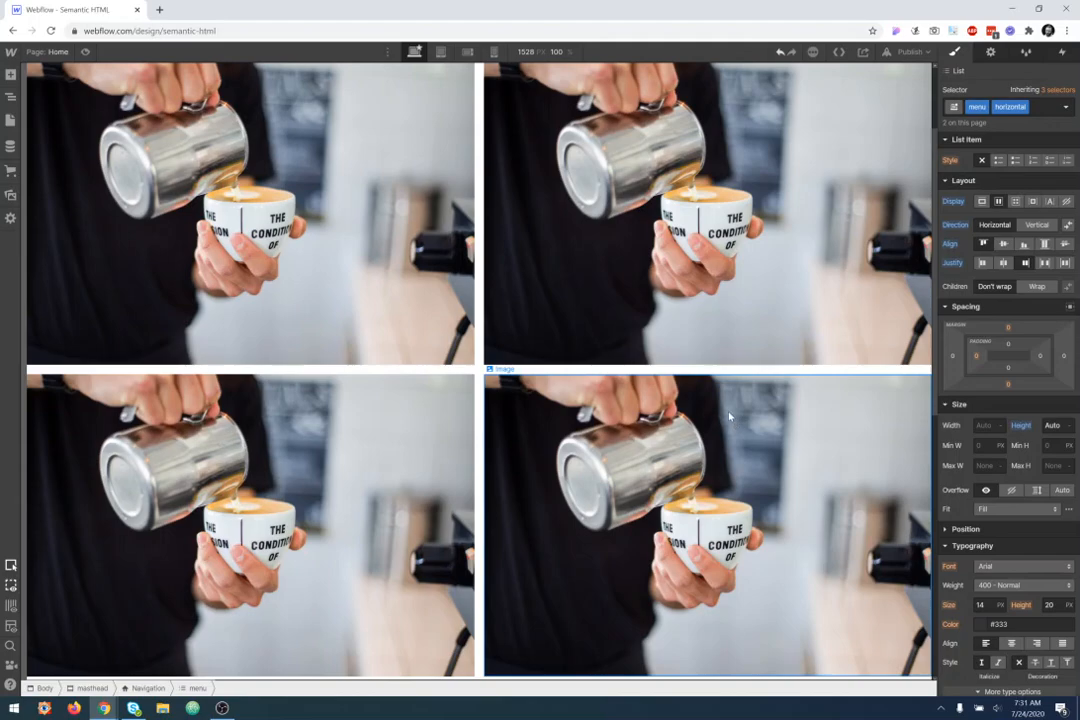
pyautogui.doubleClick(490, 369)
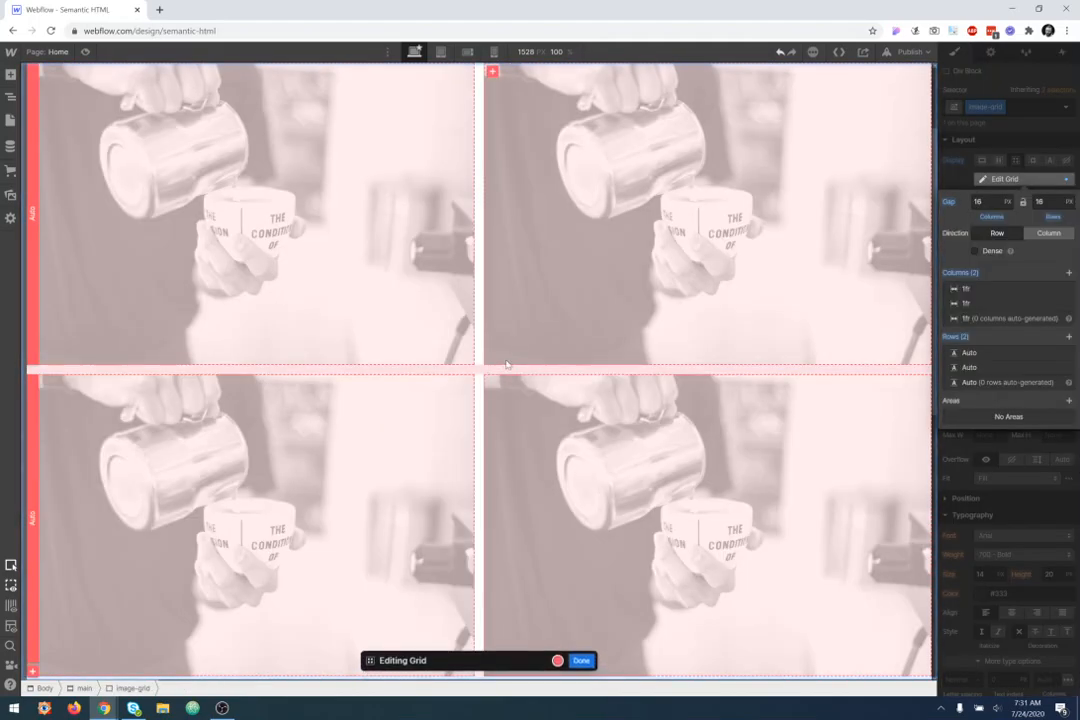
pyautogui.scroll(3, 540, 282)
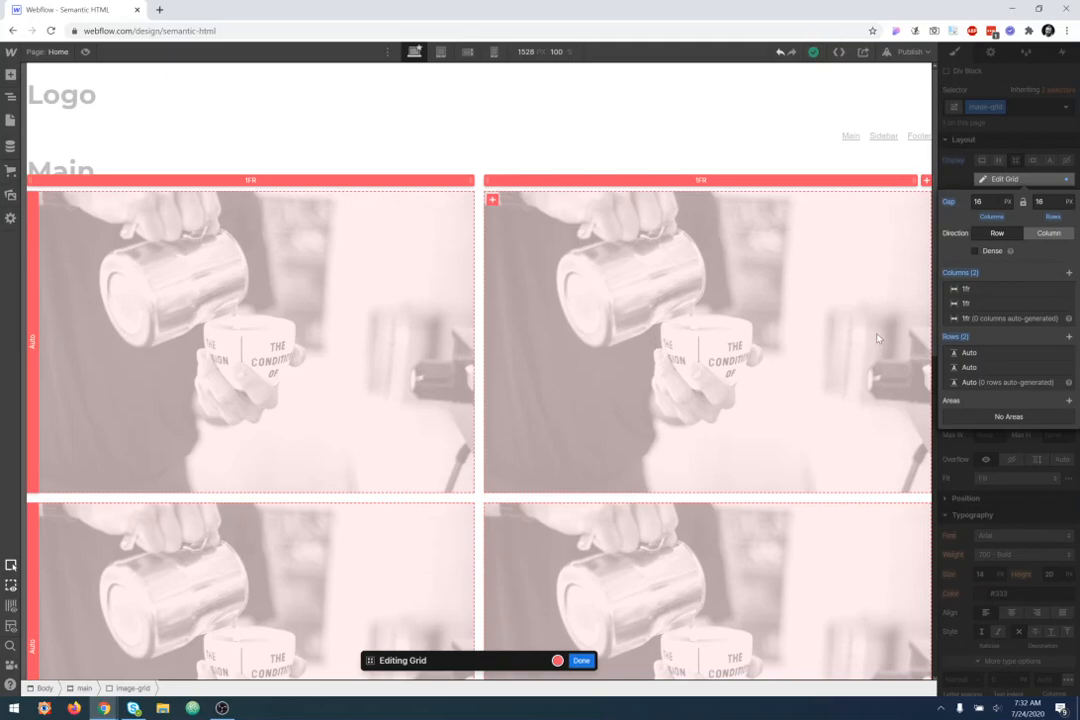
pyautogui.click(926, 181)
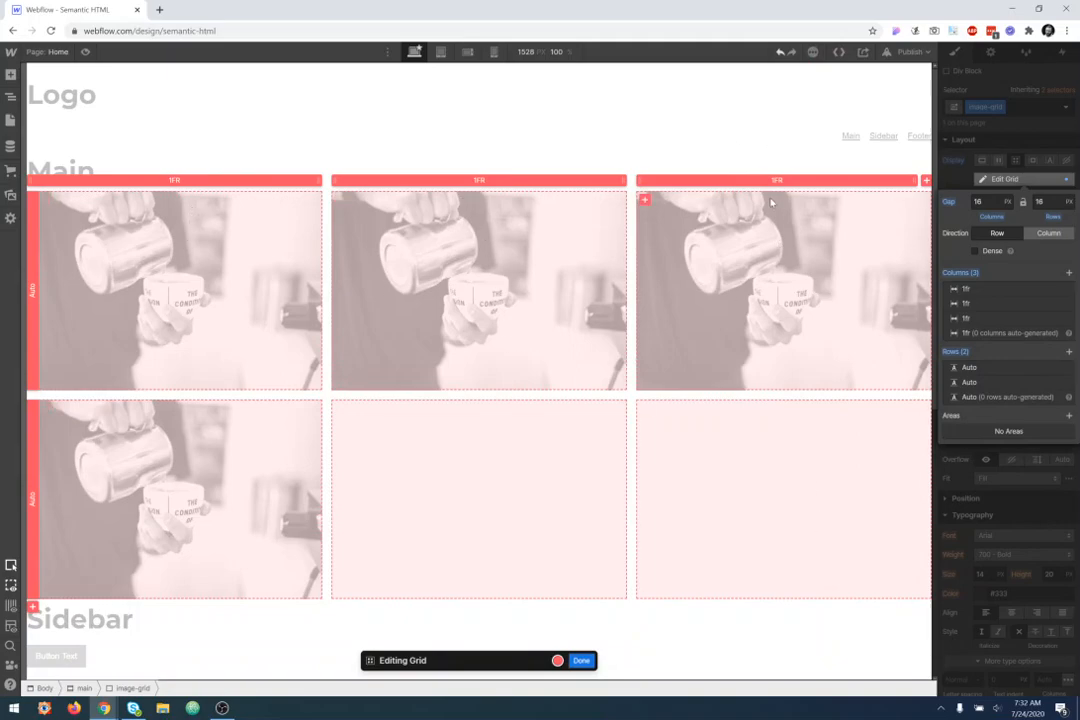
# Step: Preview the image grid at the tablet breakpoint, widened to 940 px, and at the mobile landscape breakpoint
pyautogui.click(442, 53)
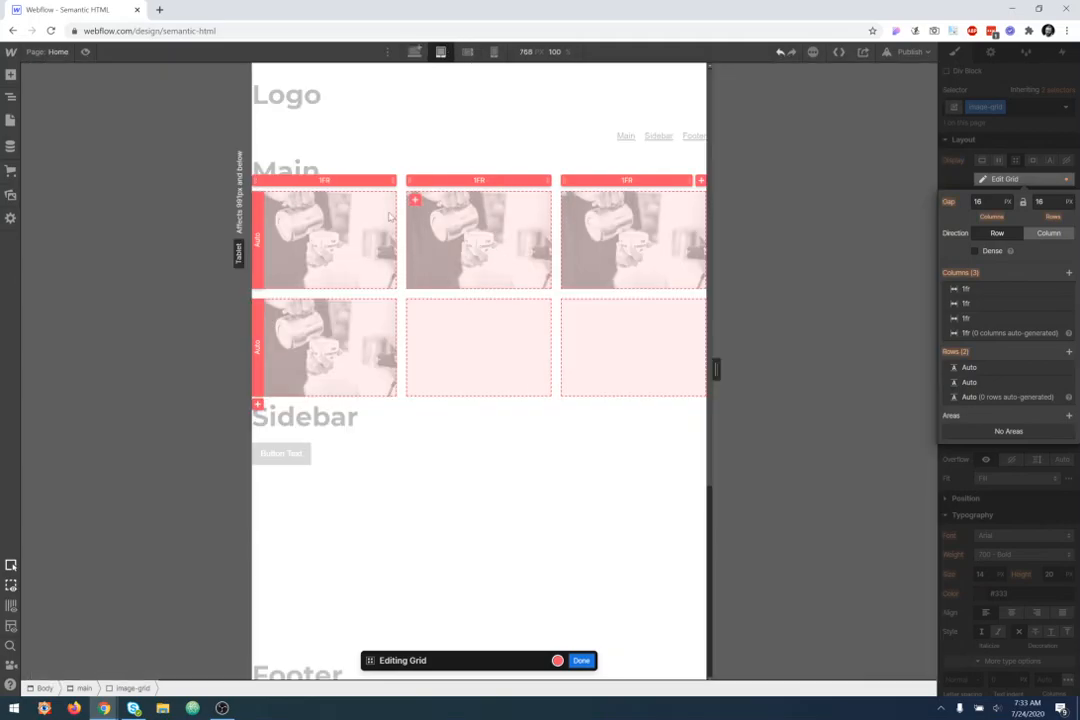
pyautogui.moveTo(716, 369); pyautogui.dragTo(764, 369)
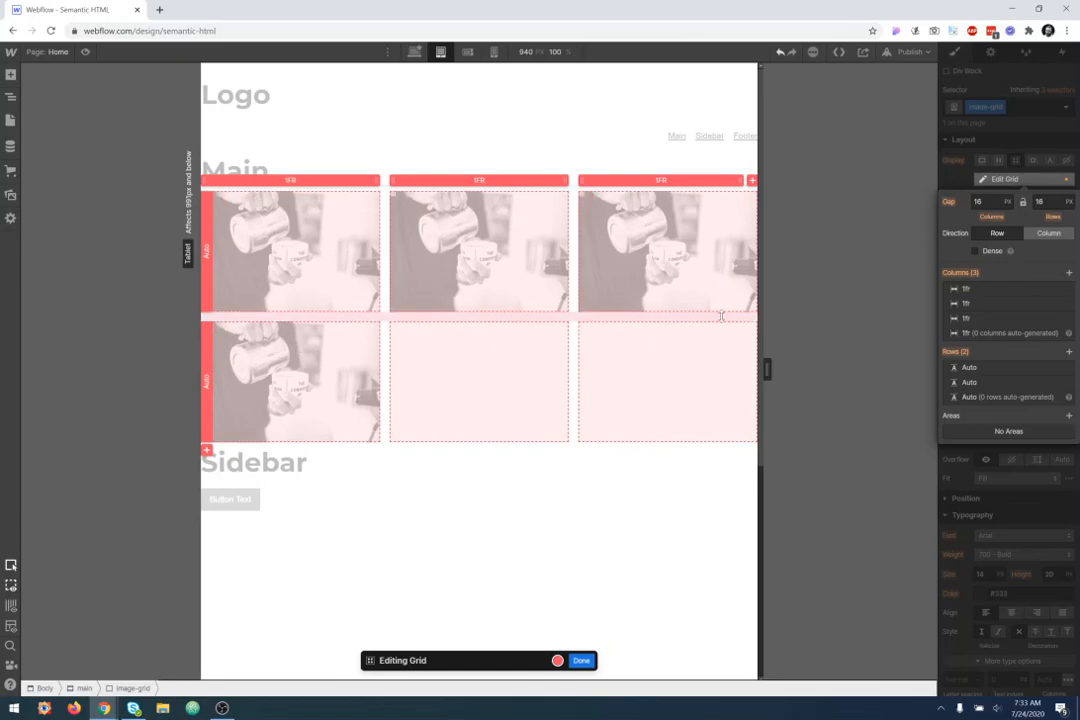
pyautogui.click(495, 53)
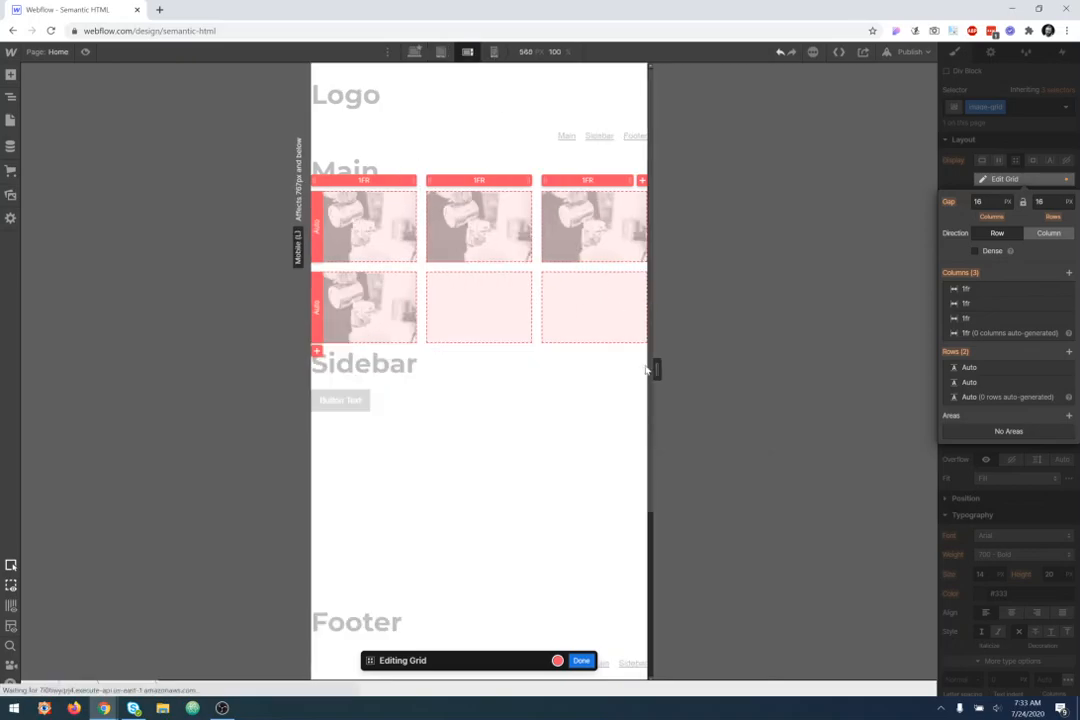
# Step: Widen the mobile landscape preview to 706 px, then return to the desktop breakpoint
pyautogui.moveTo(656, 372); pyautogui.dragTo(698, 370)
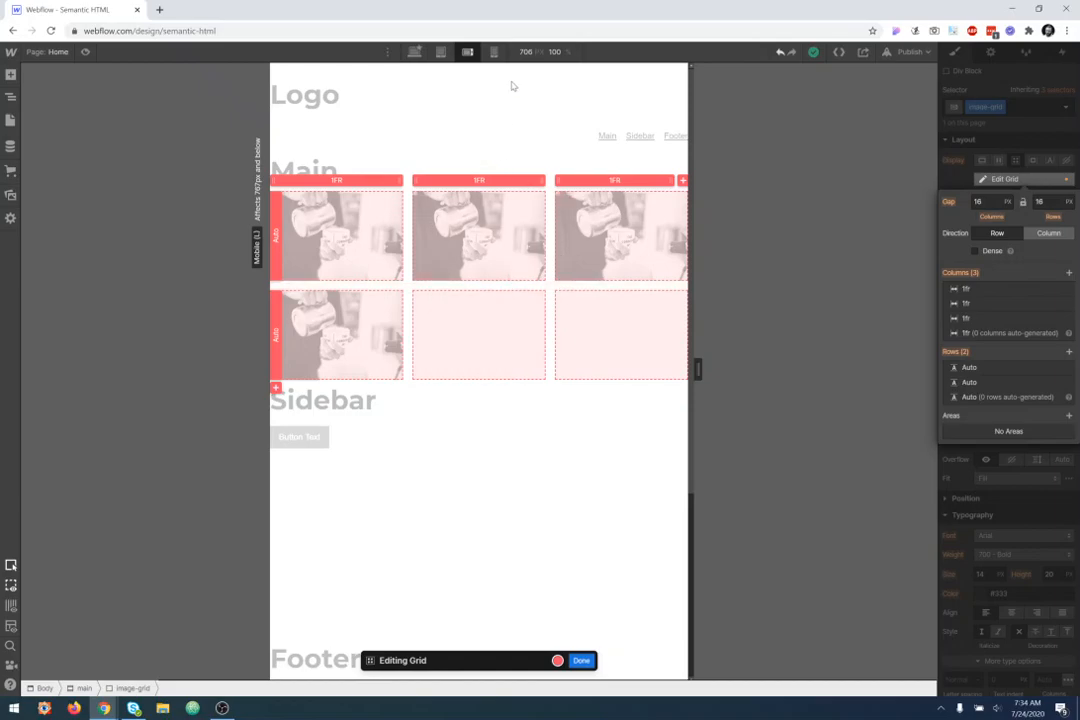
pyautogui.click(414, 51)
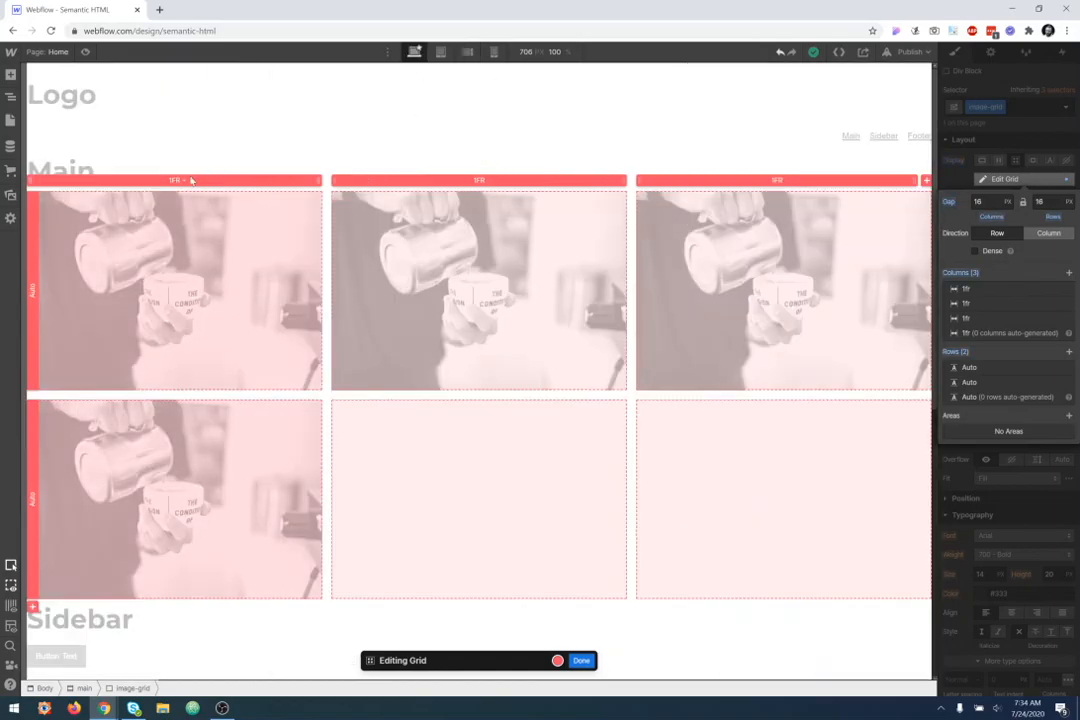
# Step: Set the width of the image grid's first column to 2fr
pyautogui.click(175, 180)
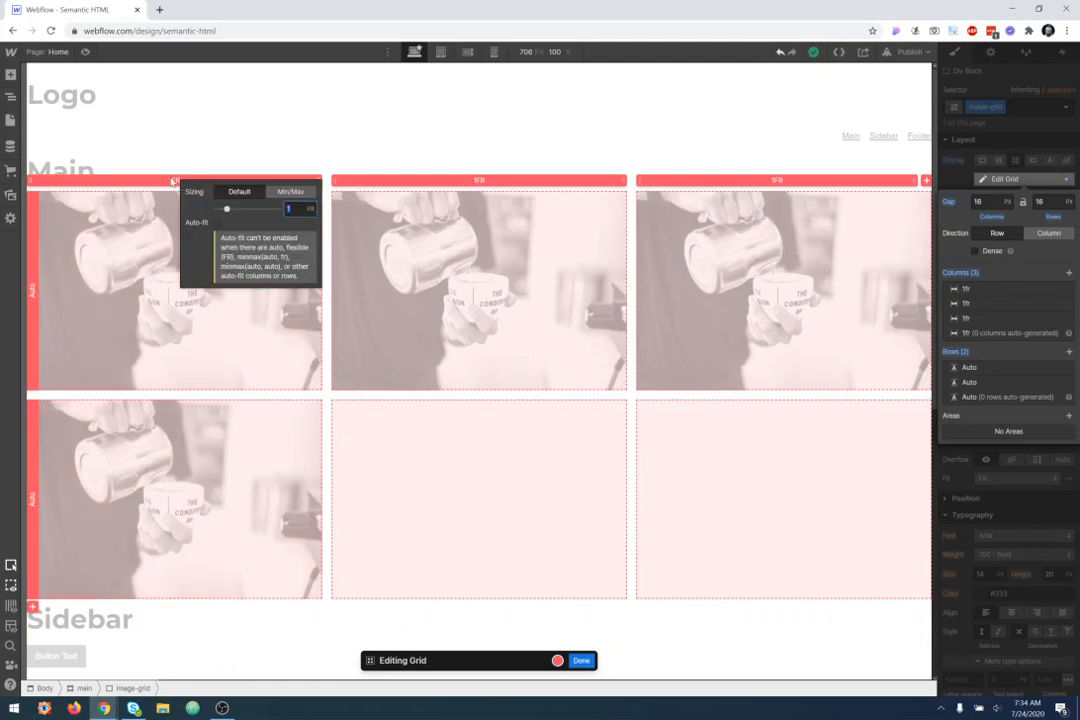
pyautogui.click(195, 152)
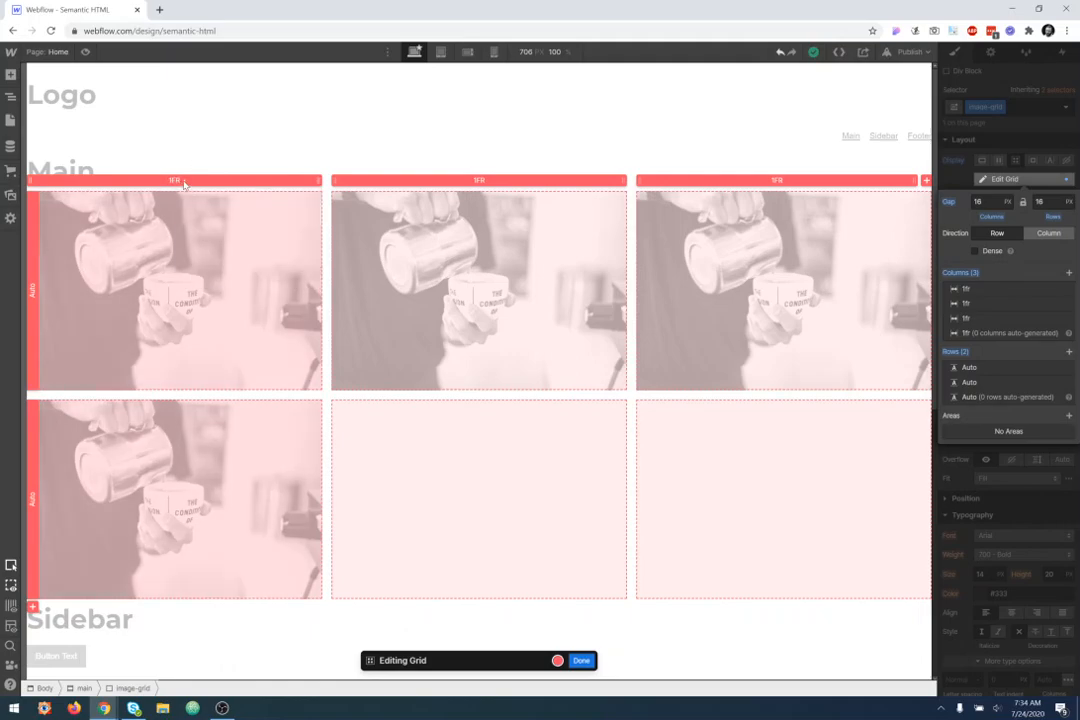
pyautogui.click(198, 184)
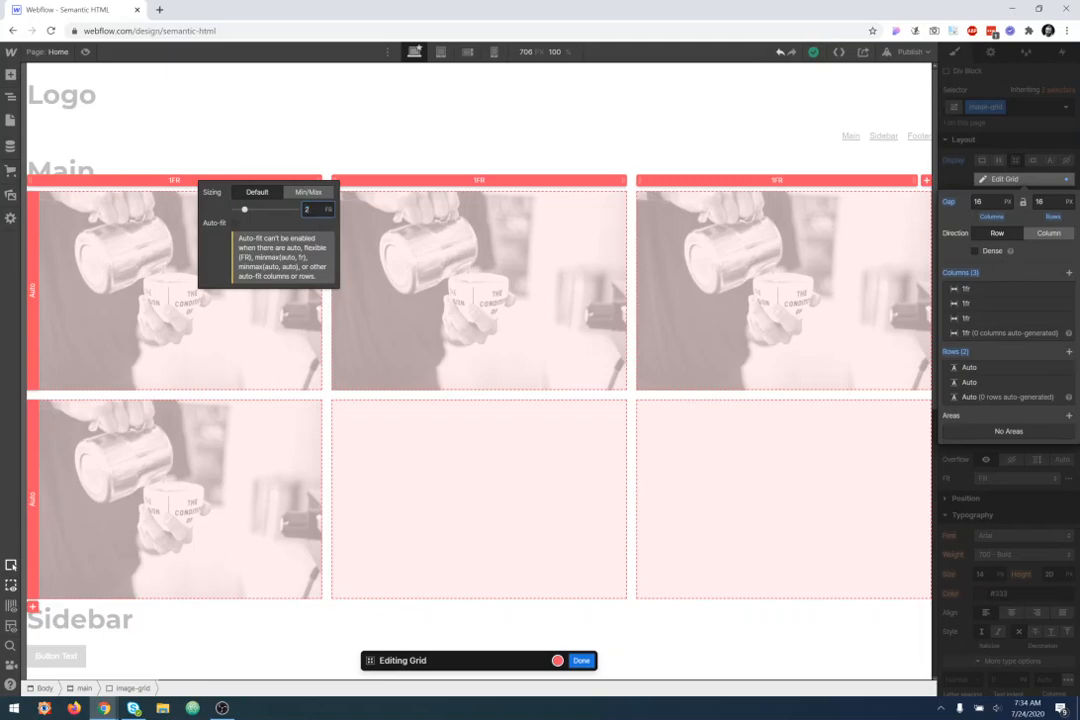
pyautogui.press('Return')
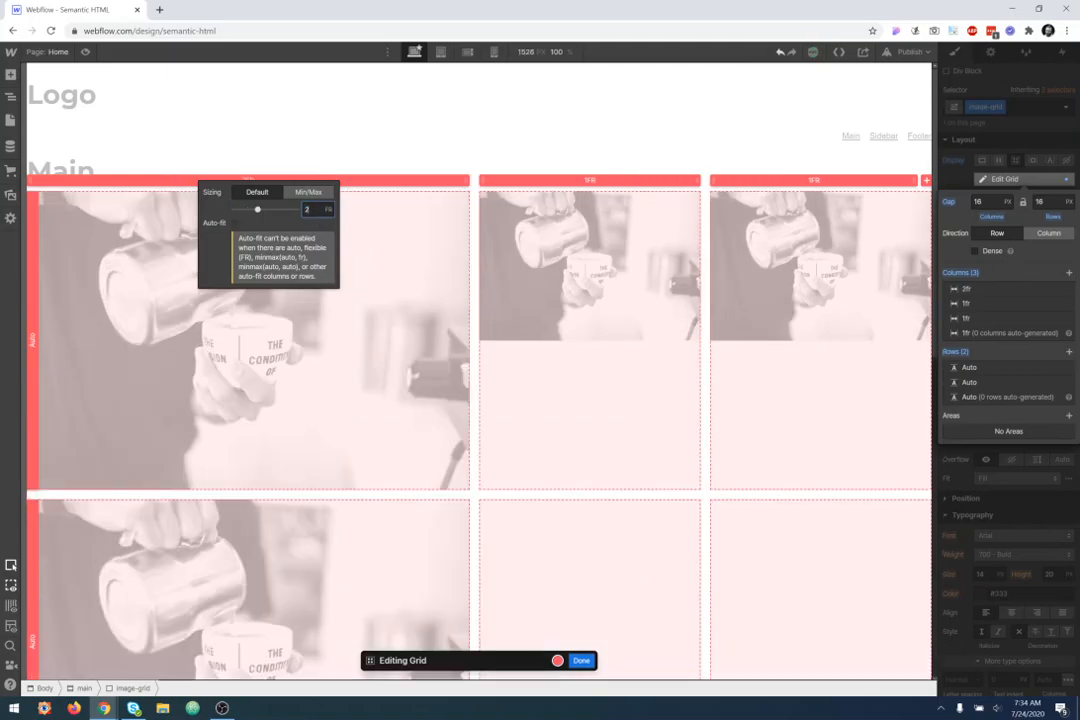
pyautogui.click(412, 127)
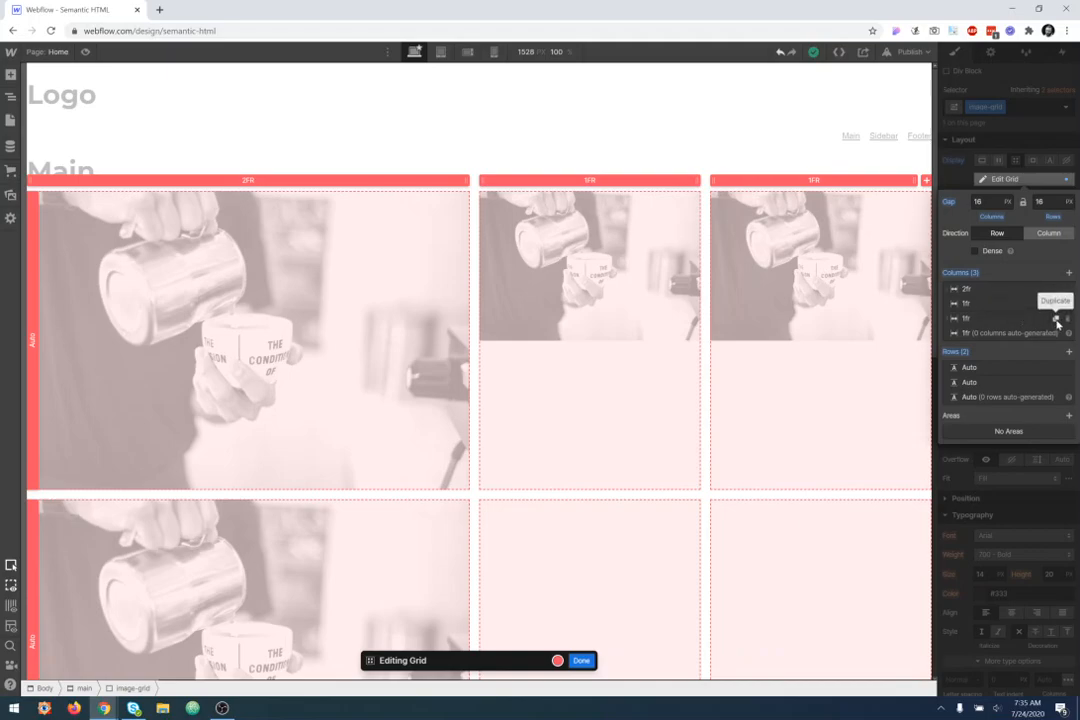
# Step: Duplicate the third grid column, then delete the copy and the third column, keeping only the 2fr and 1fr columns
pyautogui.click(1056, 318)
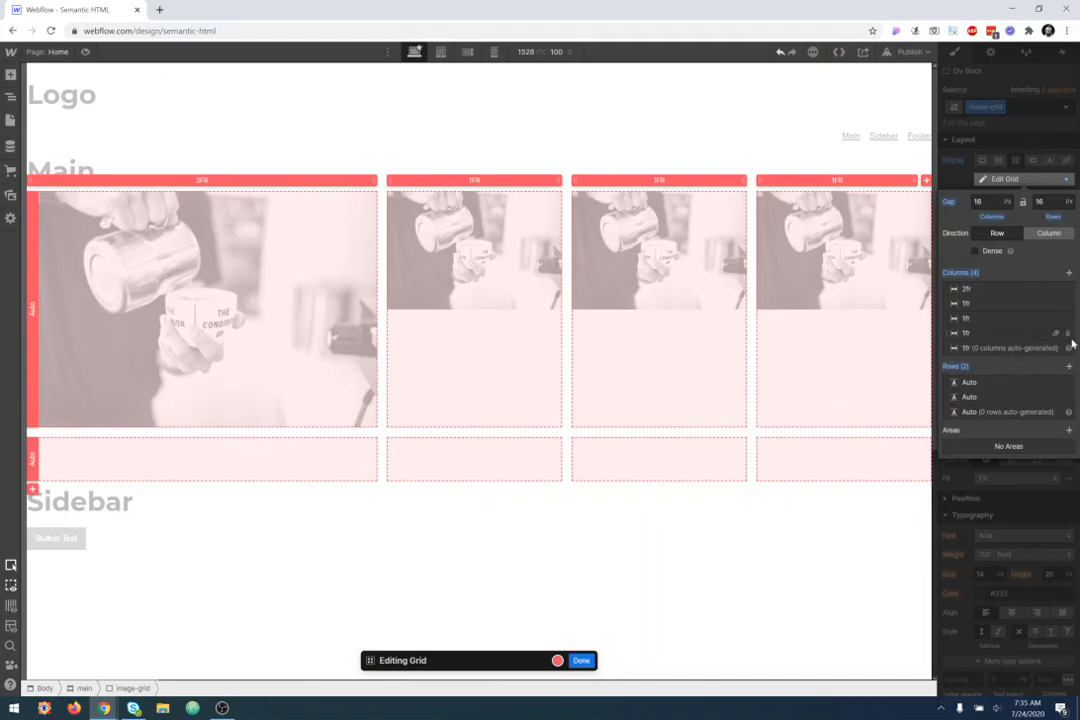
pyautogui.click(1068, 333)
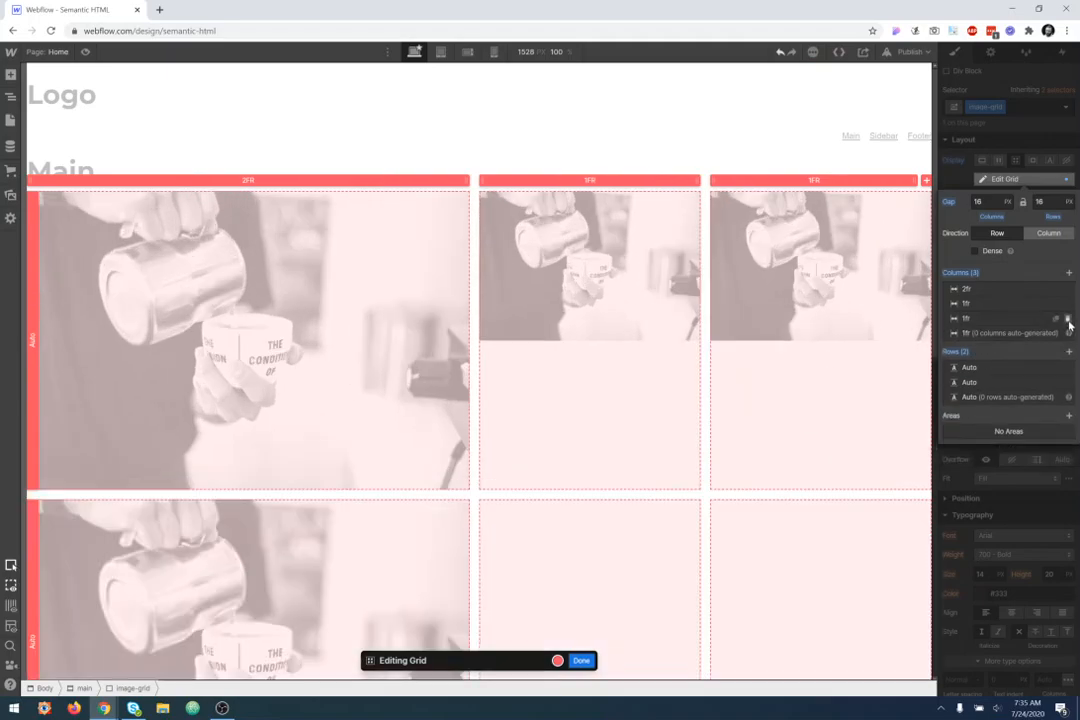
pyautogui.click(1068, 323)
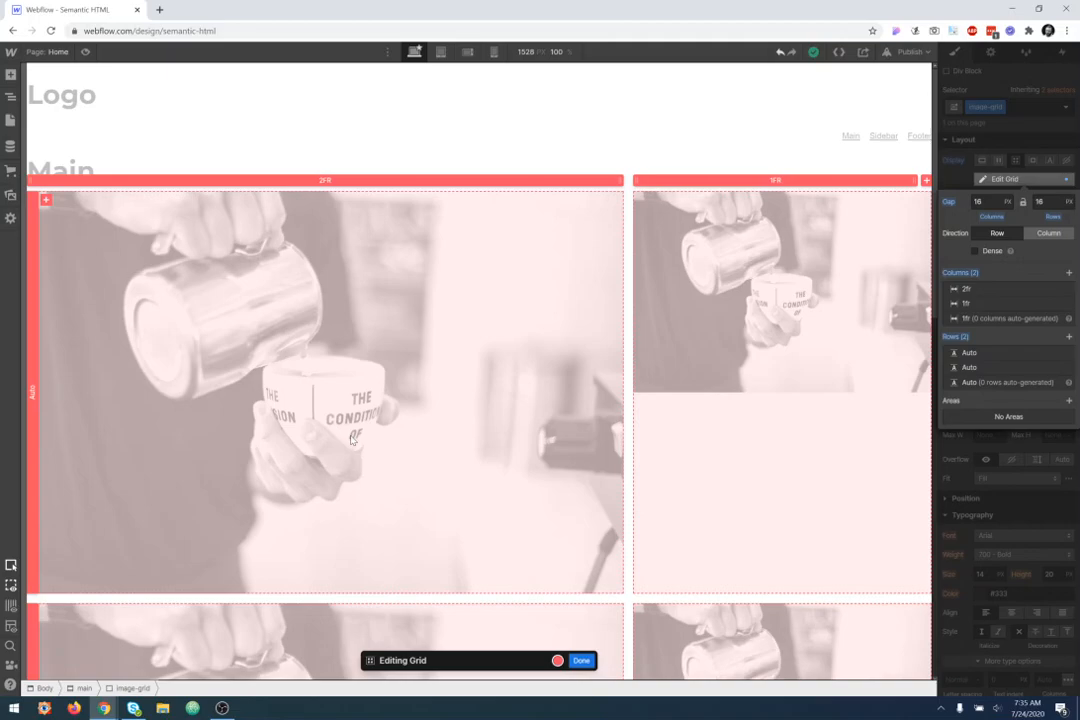
# Step: Examine how the images fill the two-column grid and view the first row's sizing options
pyautogui.scroll(-4, 485, 393)
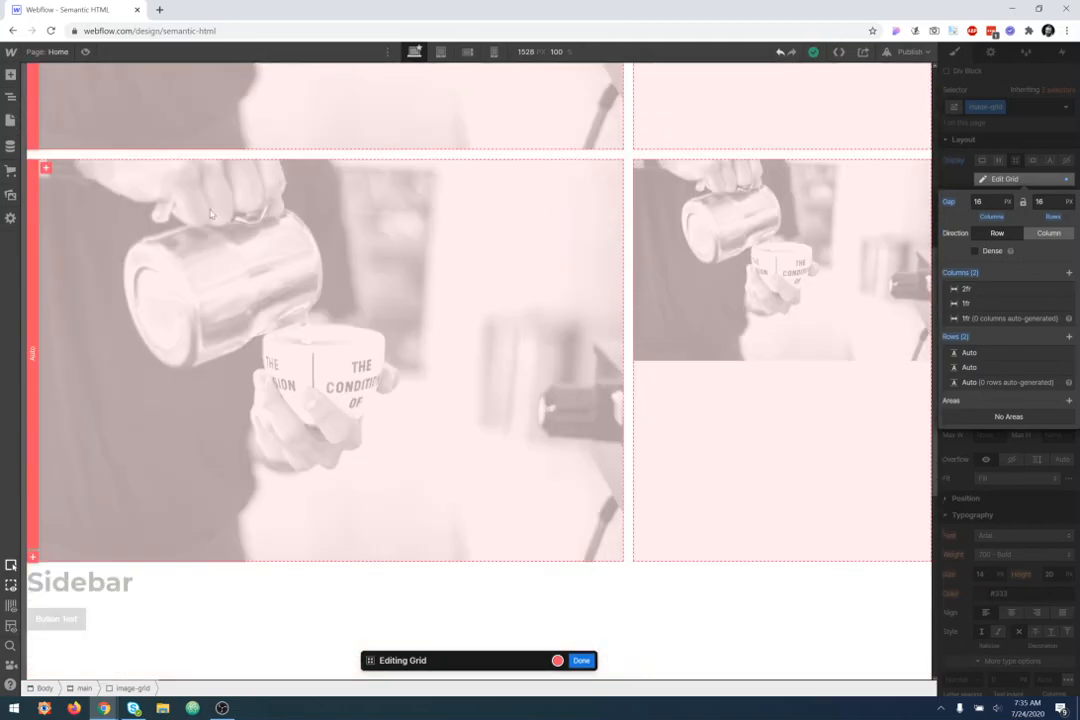
pyautogui.scroll(4, 491, 440)
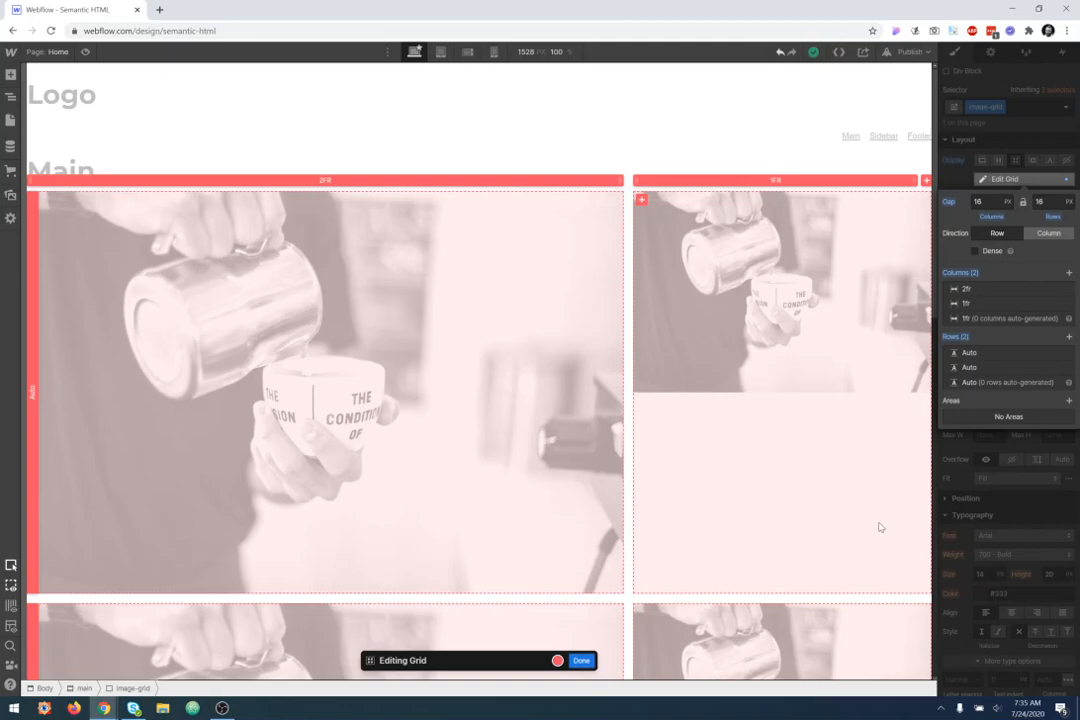
pyautogui.scroll(-3, 535, 439)
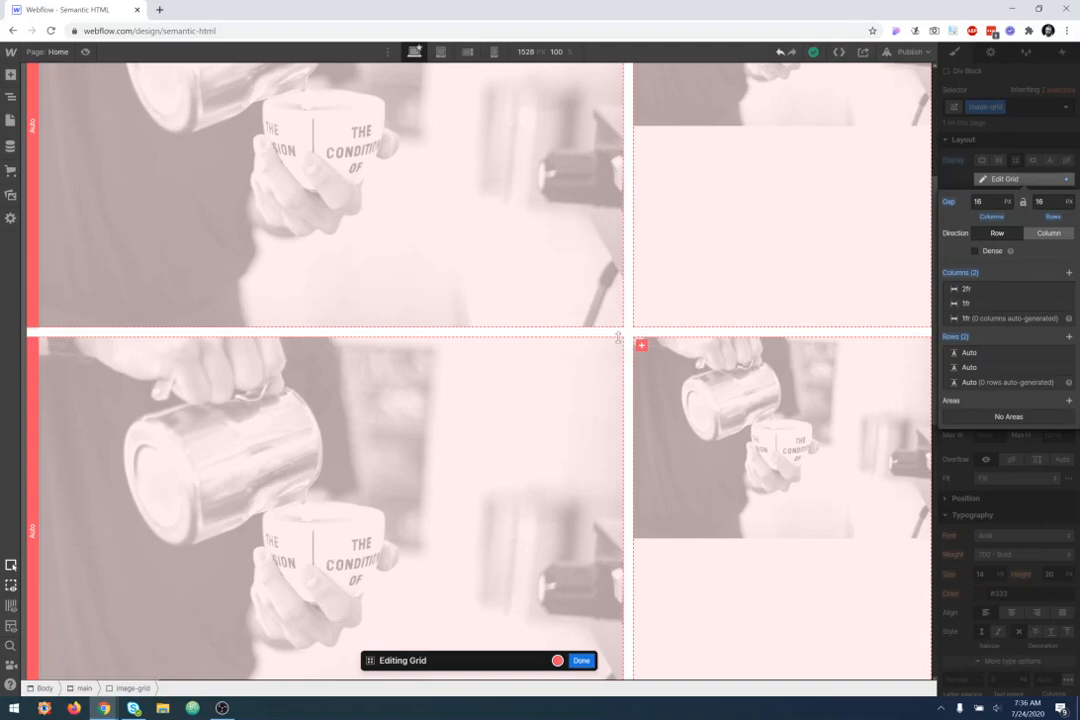
pyautogui.scroll(3, 331, 321)
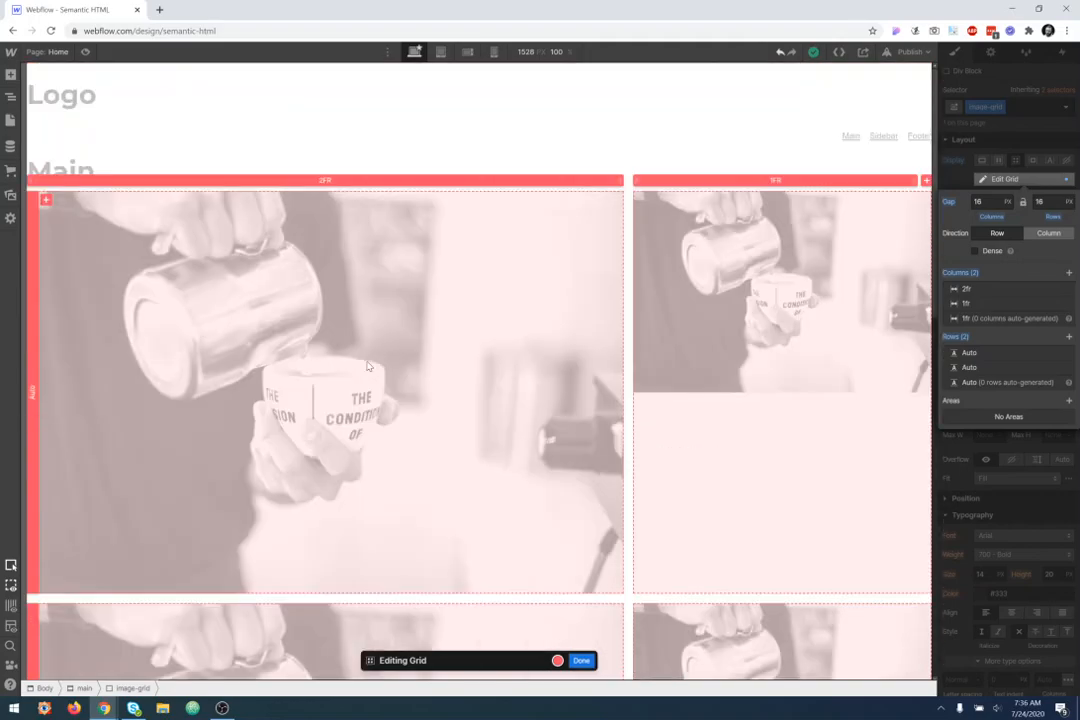
pyautogui.click(33, 395)
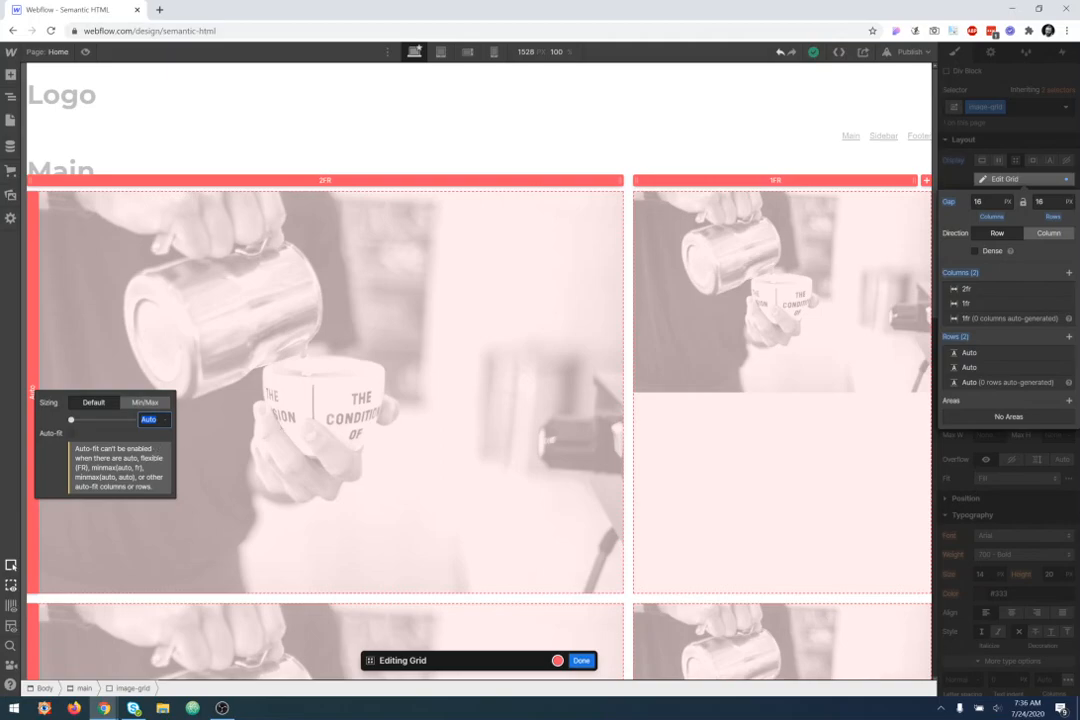
pyautogui.click(209, 432)
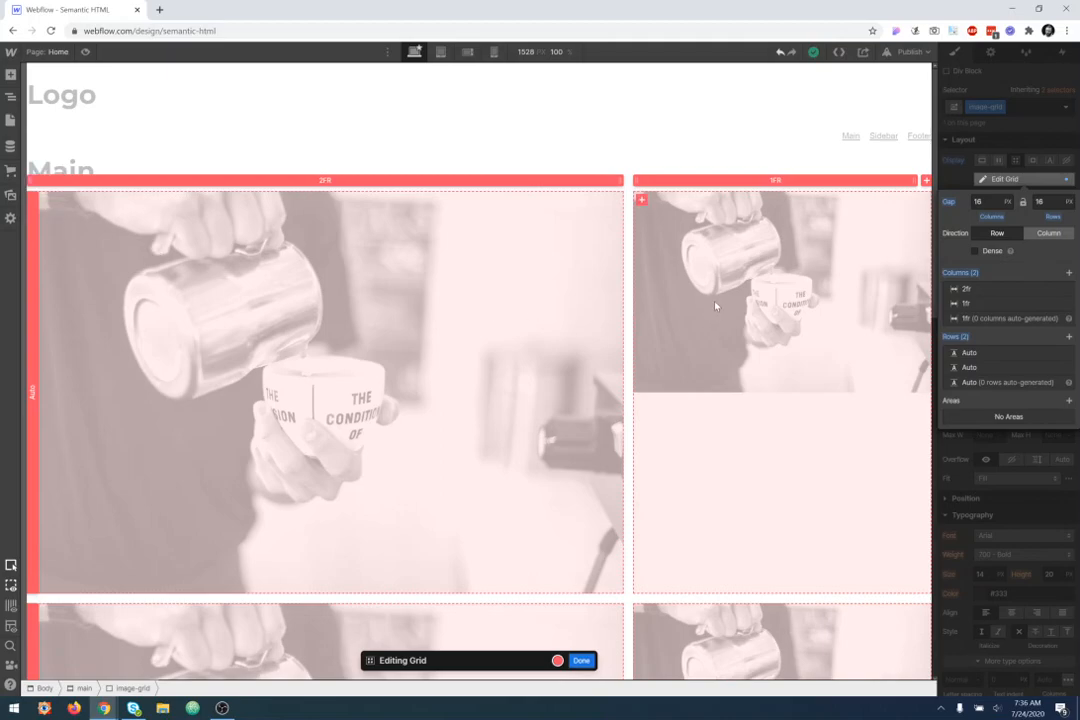
# Step: Widen the column gap to 118 px, try row gaps of 201 px and 70 px, and lock the row gap to match the columns
pyautogui.scroll(-3, 617, 369)
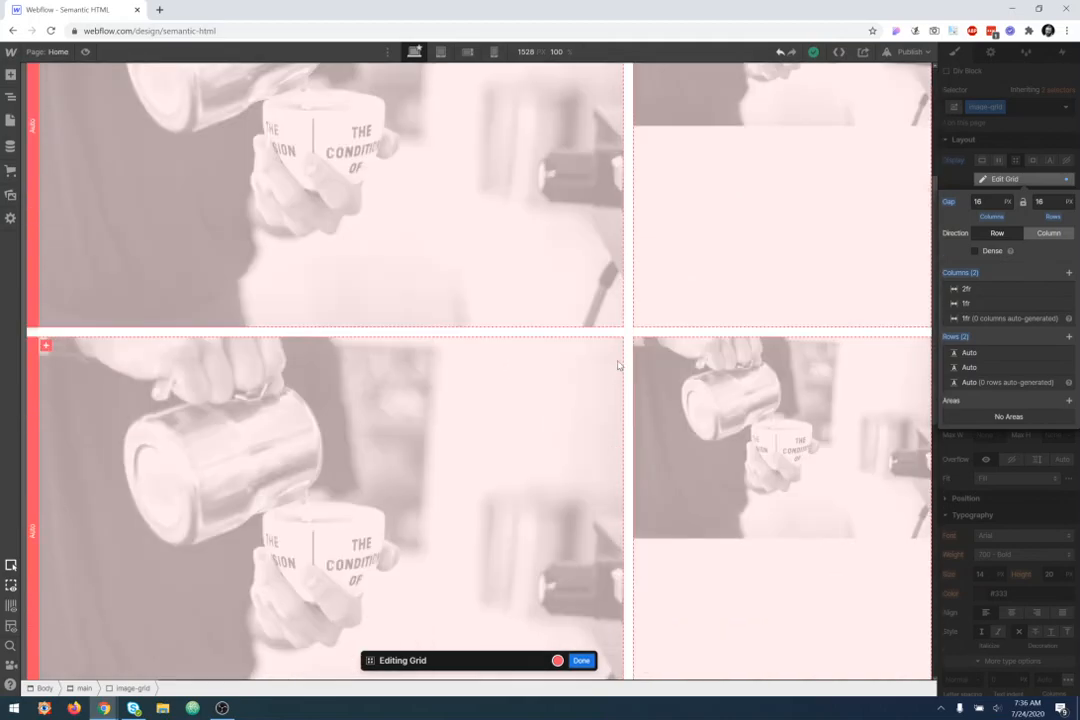
pyautogui.moveTo(626, 310)
pyautogui.mouseDown()
pyautogui.moveTo(553, 309)
pyautogui.moveTo(661, 304)
pyautogui.moveTo(627, 307)
pyautogui.mouseUp()
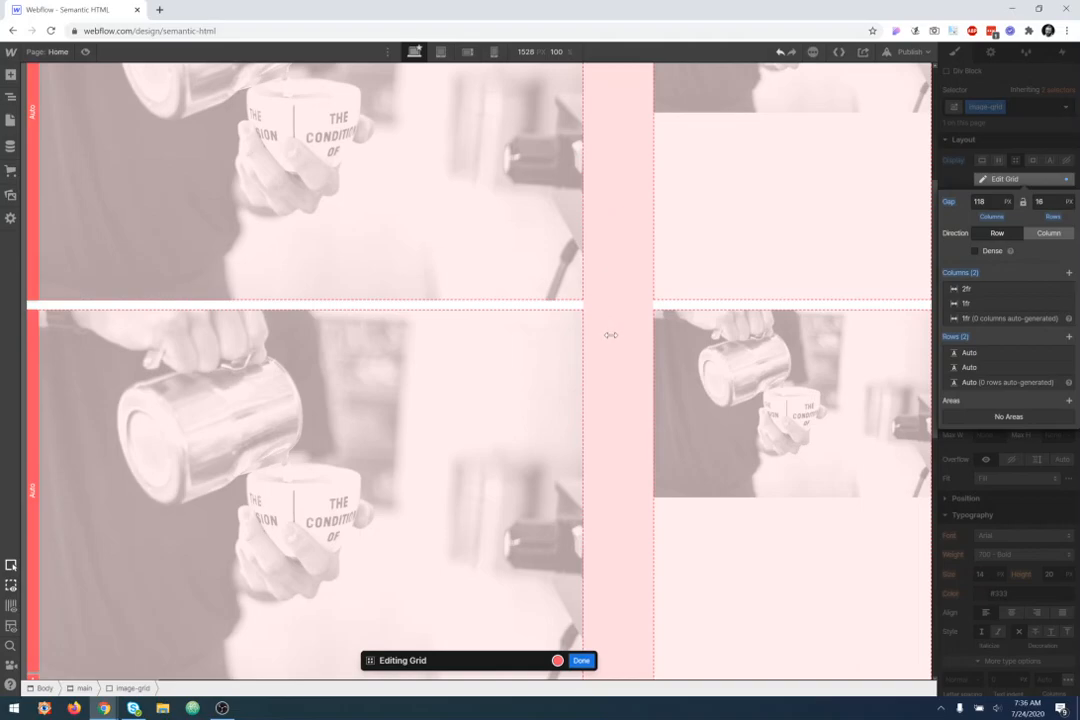
pyautogui.moveTo(674, 304); pyautogui.dragTo(656, 418)
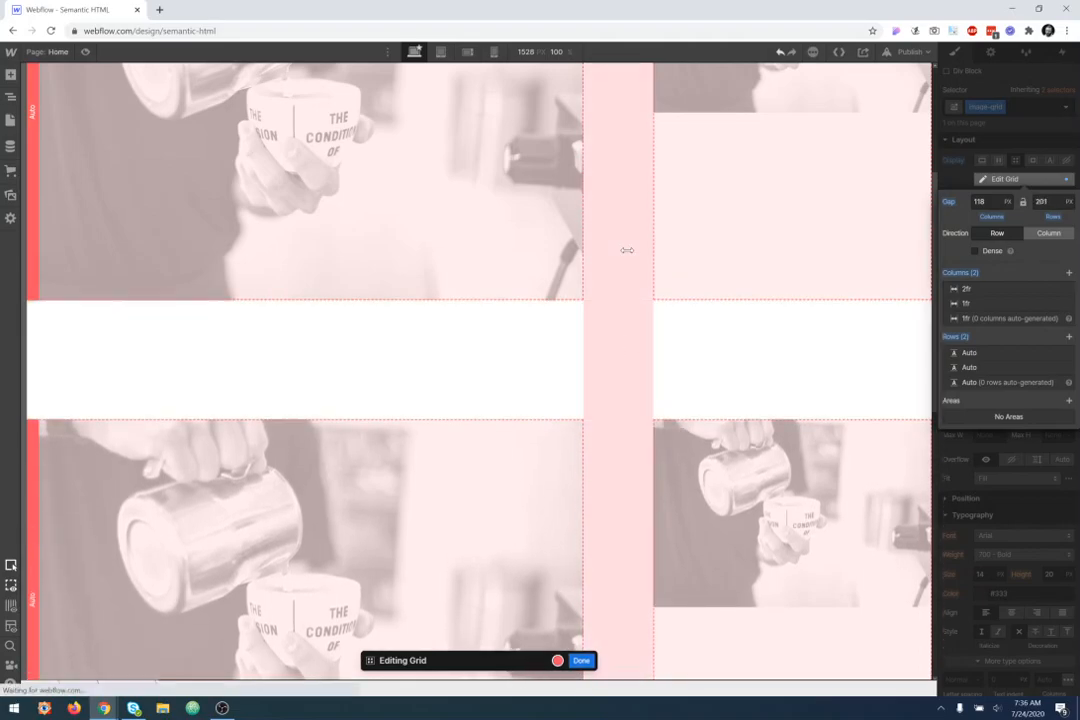
pyautogui.moveTo(694, 361); pyautogui.dragTo(680, 300)
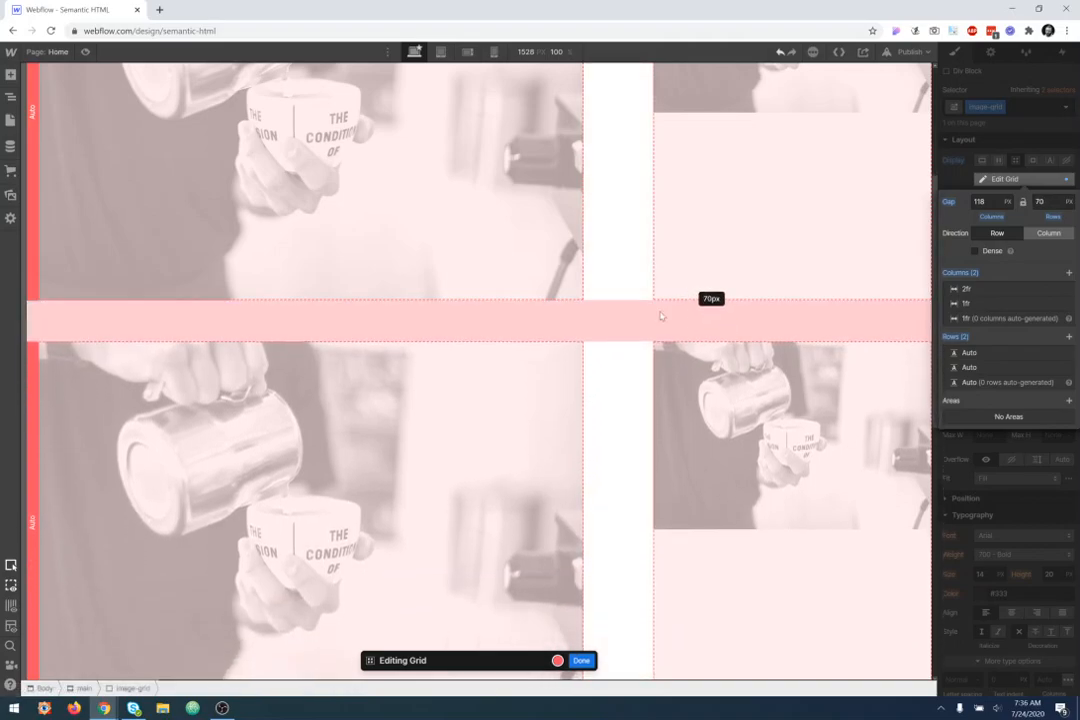
pyautogui.click(1023, 203)
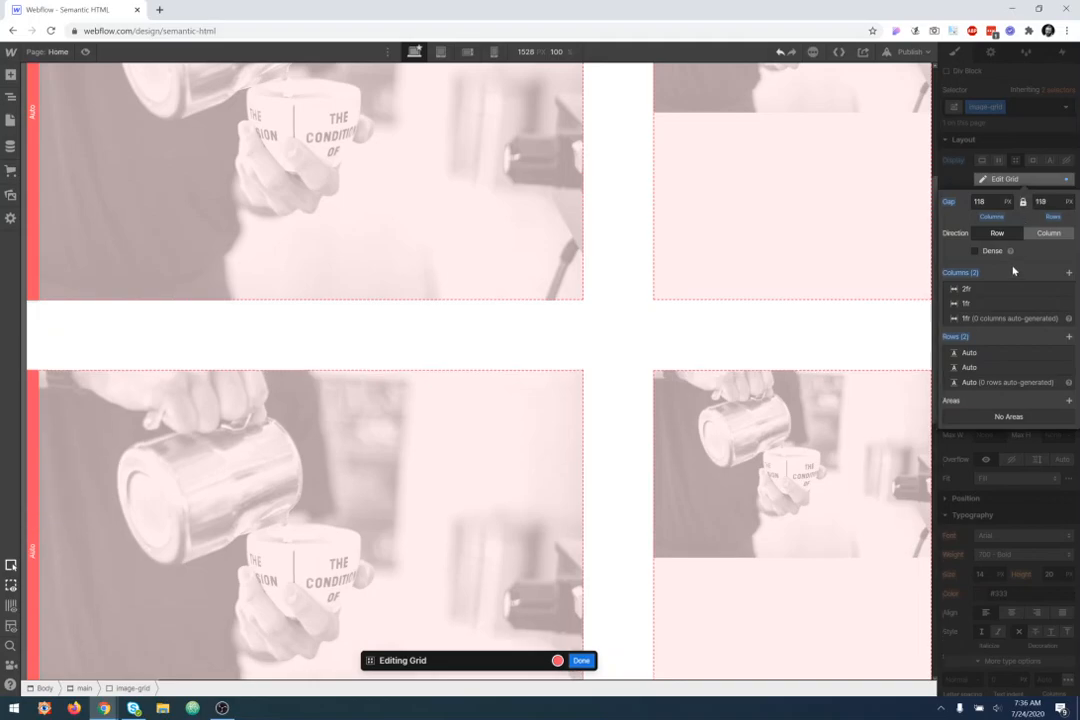
# Step: Unlock the gaps, try a 187 px column gap, then set it to 98 px and lock the row gap to match
pyautogui.moveTo(626, 376); pyautogui.dragTo(702, 370)
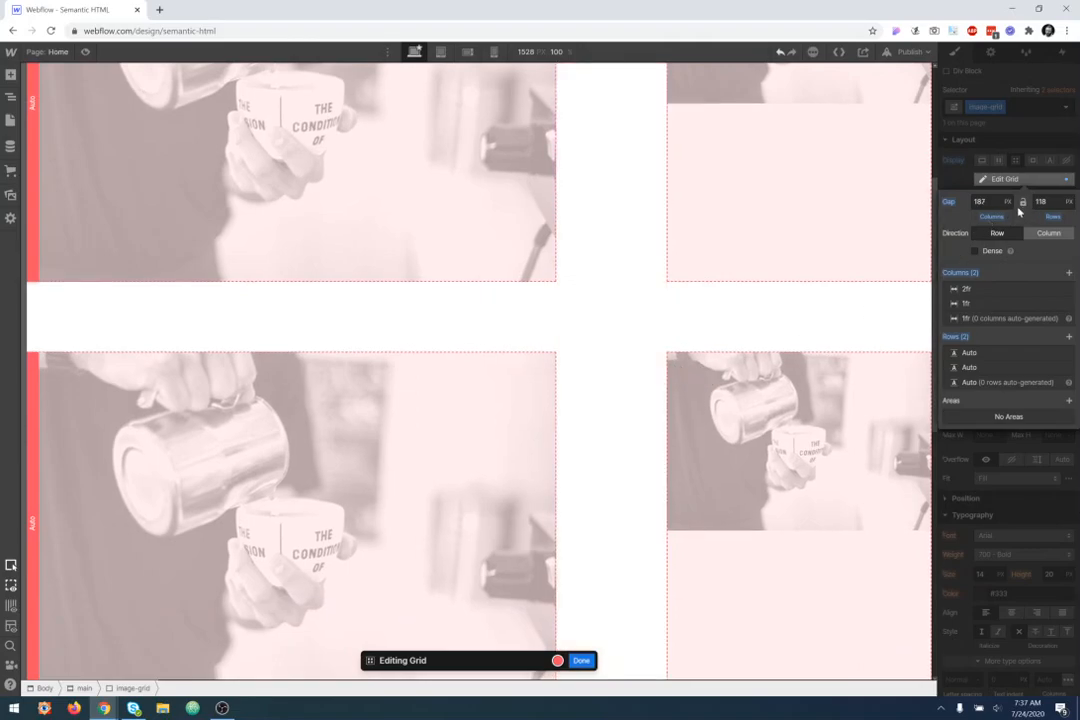
pyautogui.moveTo(640, 231); pyautogui.dragTo(595, 236)
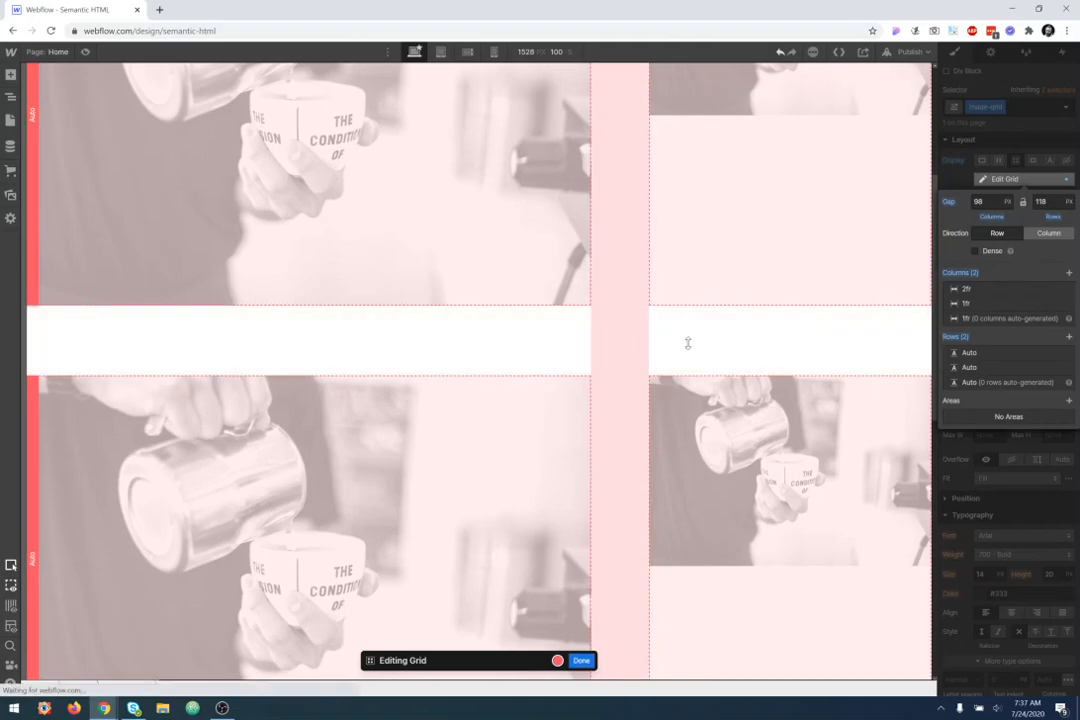
pyautogui.click(1024, 203)
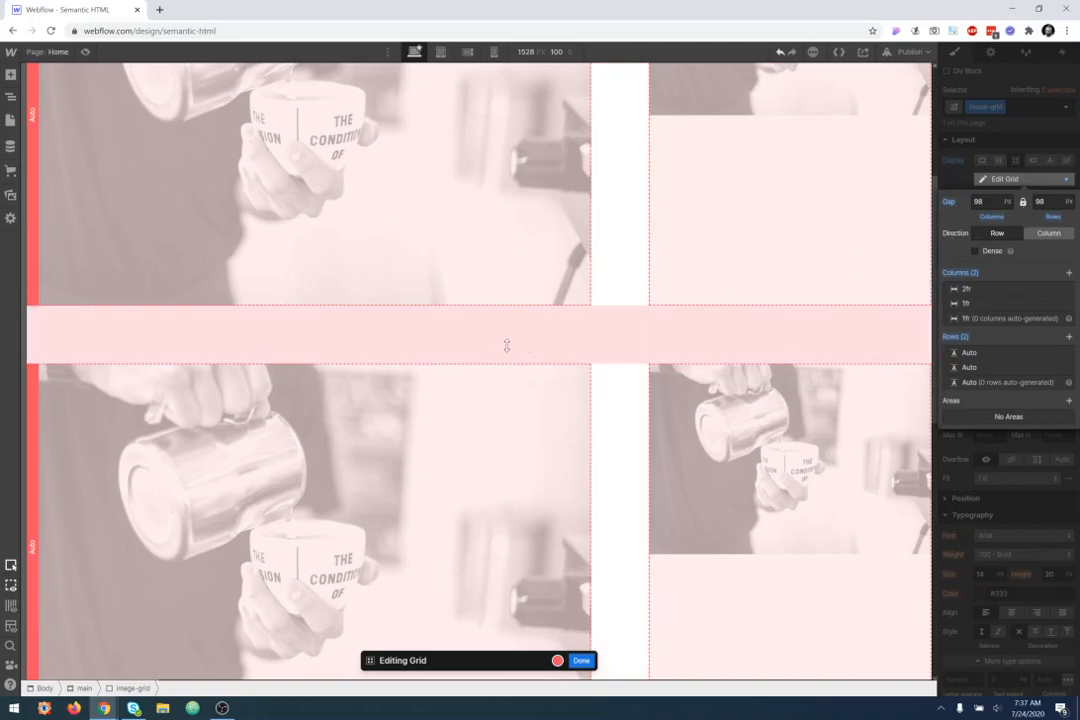
pyautogui.moveTo(506, 345)
pyautogui.mouseDown()
pyautogui.moveTo(505, 386)
pyautogui.moveTo(519, 360)
pyautogui.mouseUp()
pyautogui.click(1023, 202)
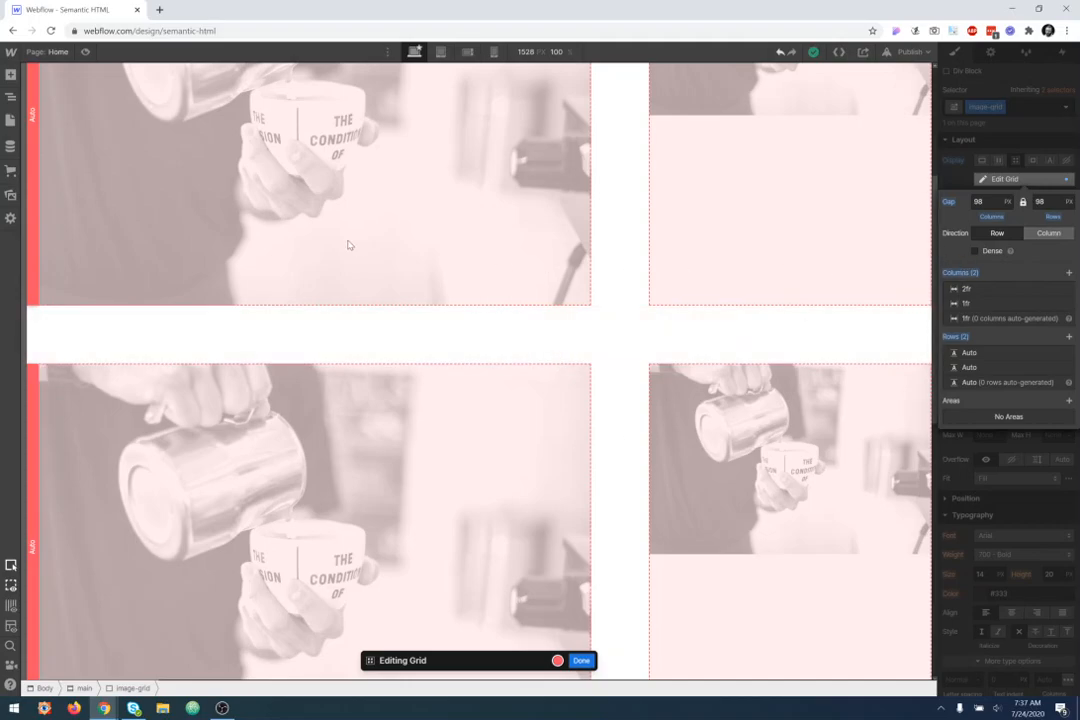
# Step: Add three more Auto rows beneath the two image rows of the grid
pyautogui.scroll(3, 339, 296)
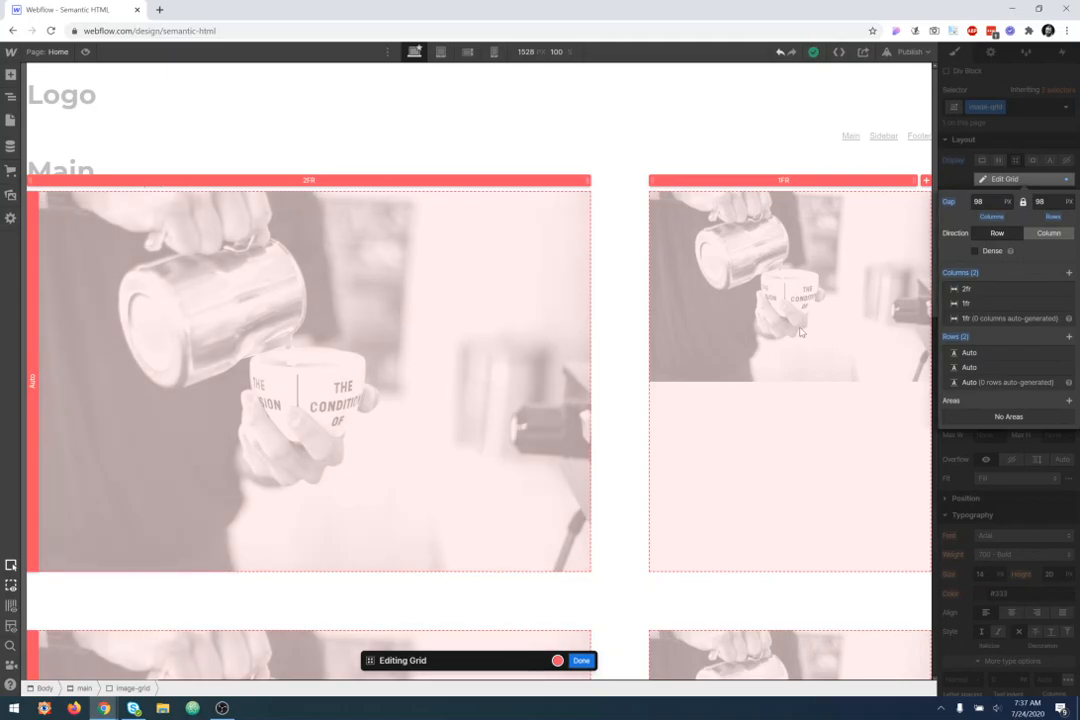
pyautogui.scroll(-2, 810, 332)
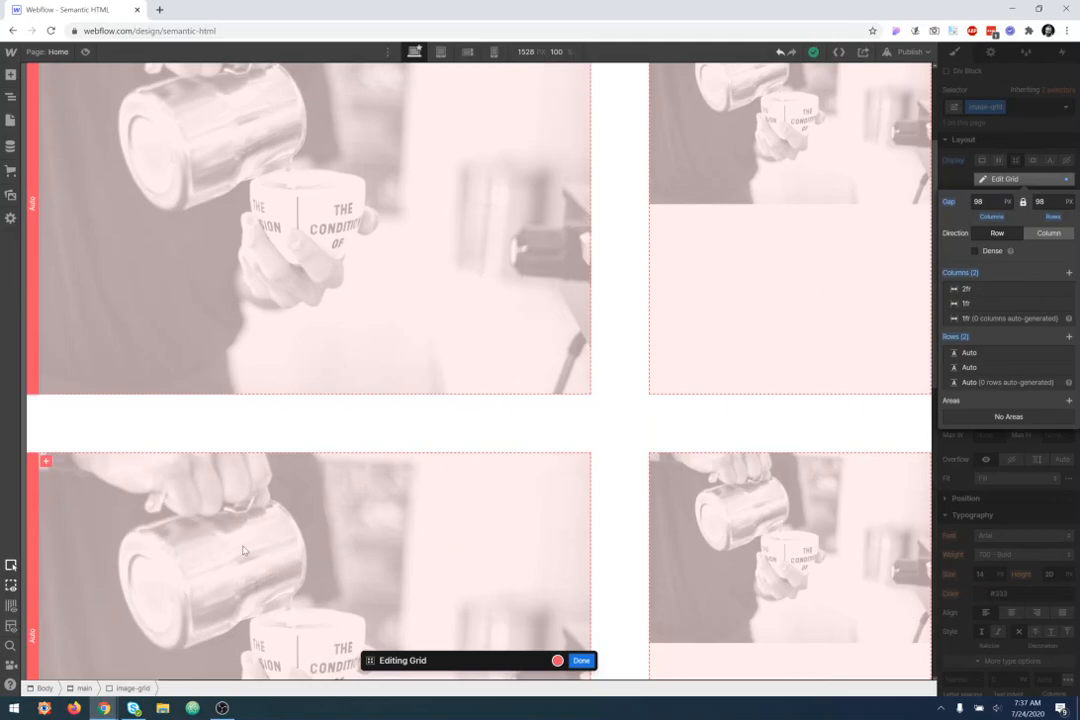
pyautogui.scroll(-7, 243, 550)
pyautogui.scroll(3, 228, 240)
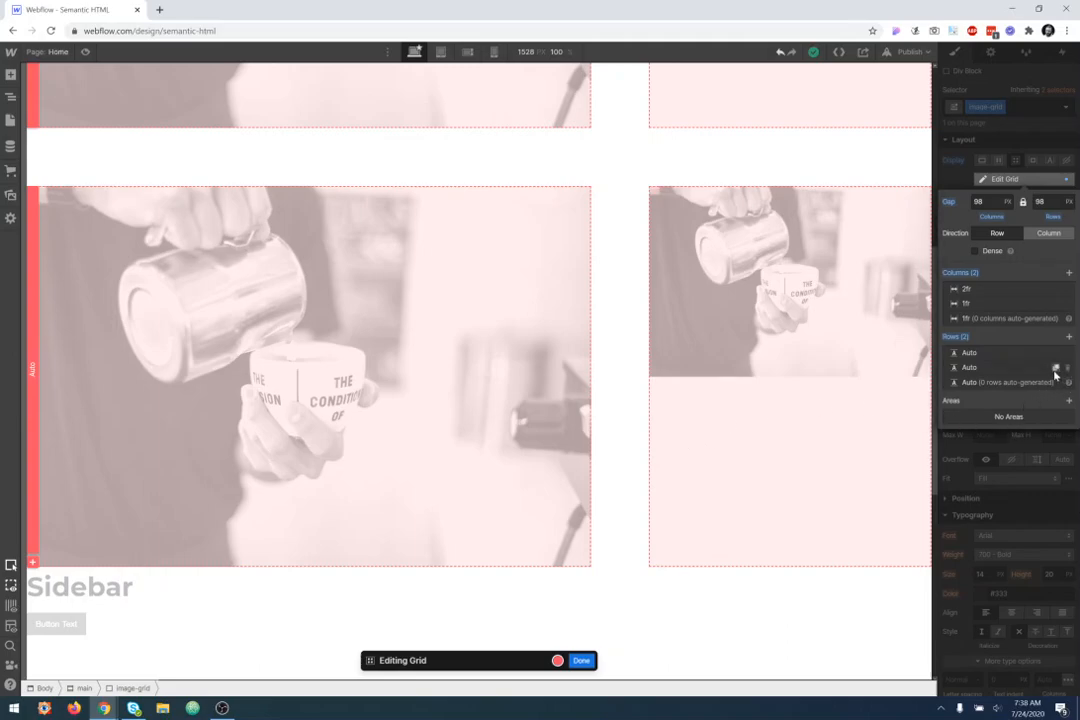
pyautogui.click(1069, 339)
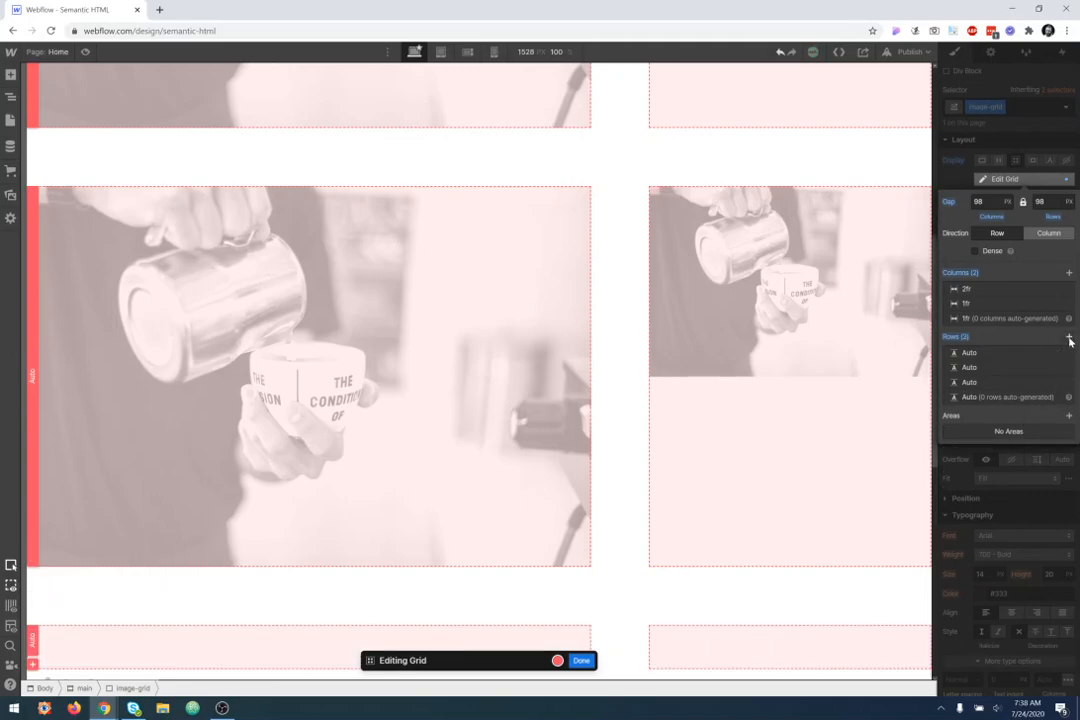
pyautogui.click(1069, 339)
pyautogui.click(1069, 339)
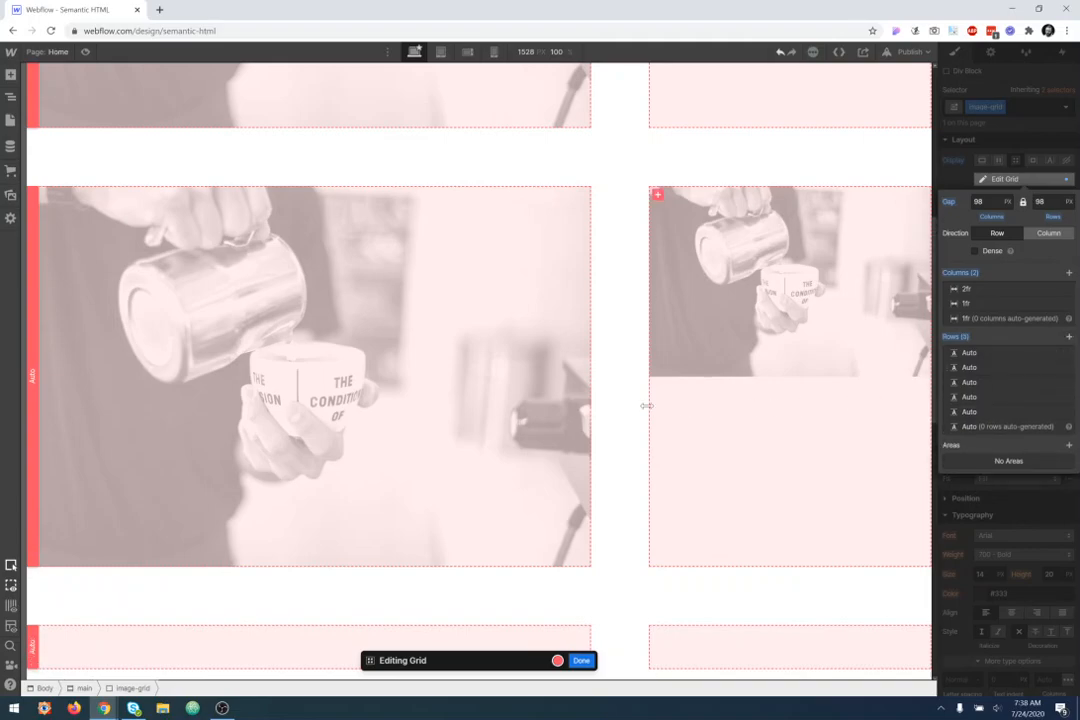
pyautogui.scroll(-5, 648, 410)
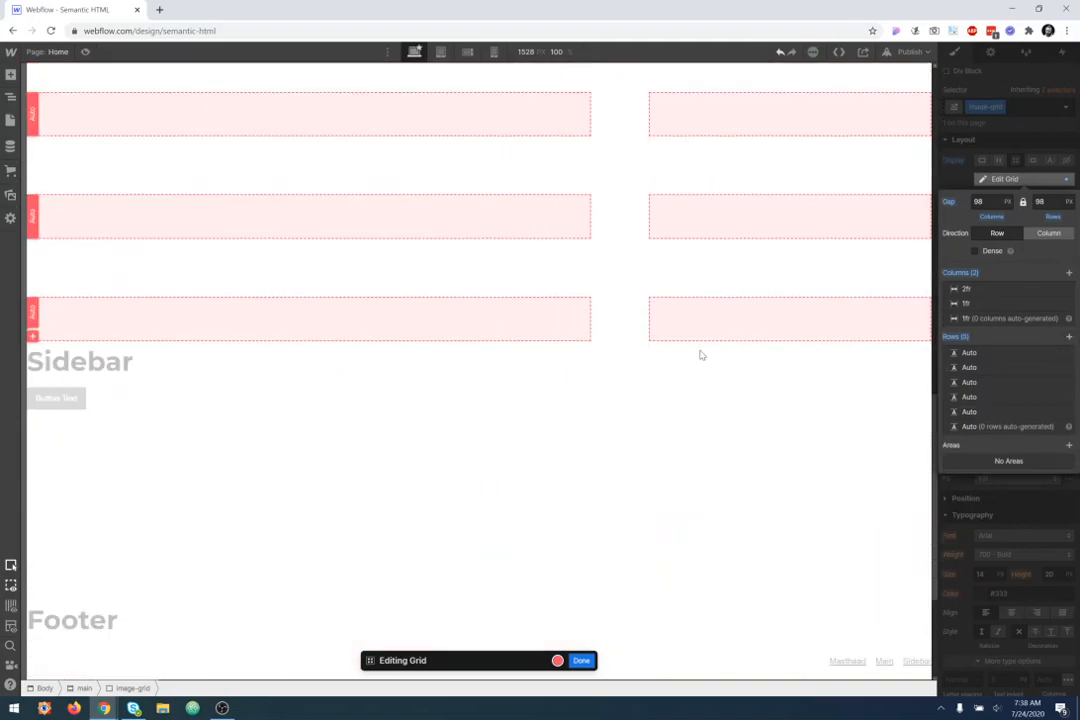
# Step: Check the elements nested in image-grid in the page structure, and delete the grid's three empty Auto rows
pyautogui.click(11, 96)
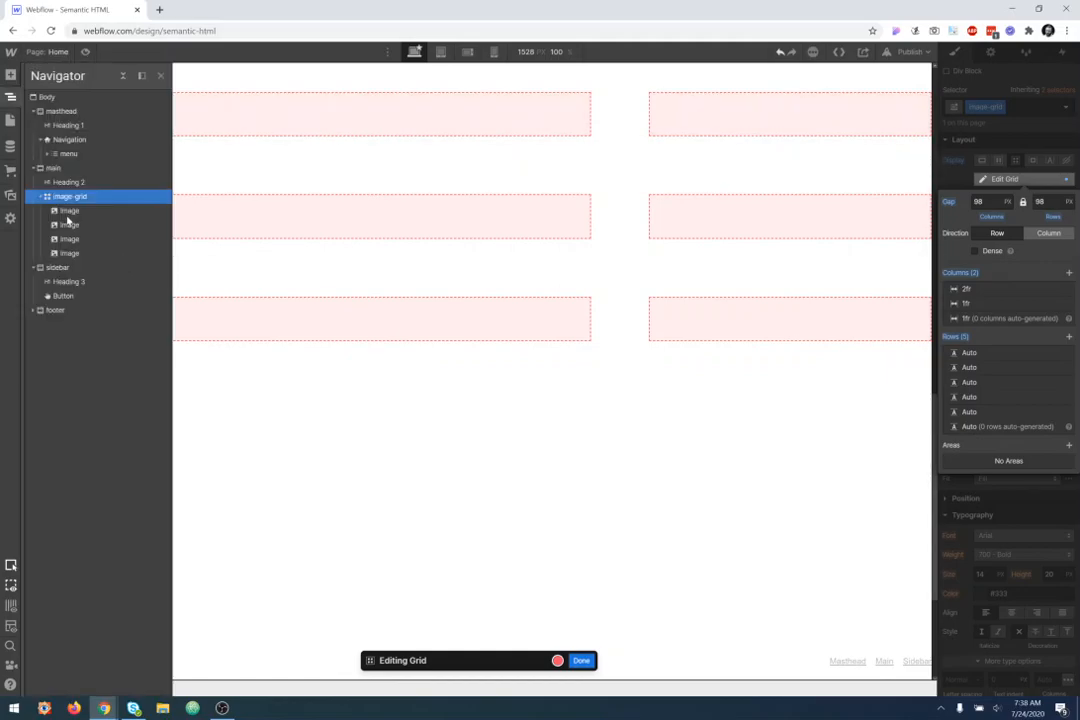
pyautogui.click(439, 413)
pyautogui.scroll(4, 627, 413)
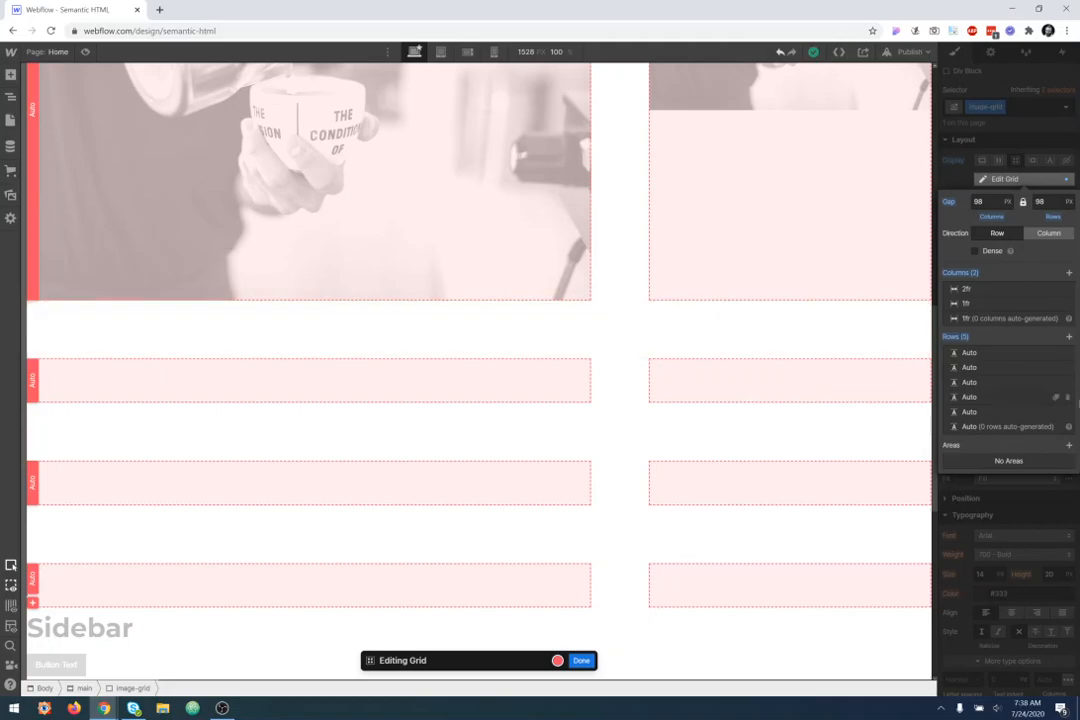
pyautogui.click(1067, 398)
pyautogui.click(1067, 384)
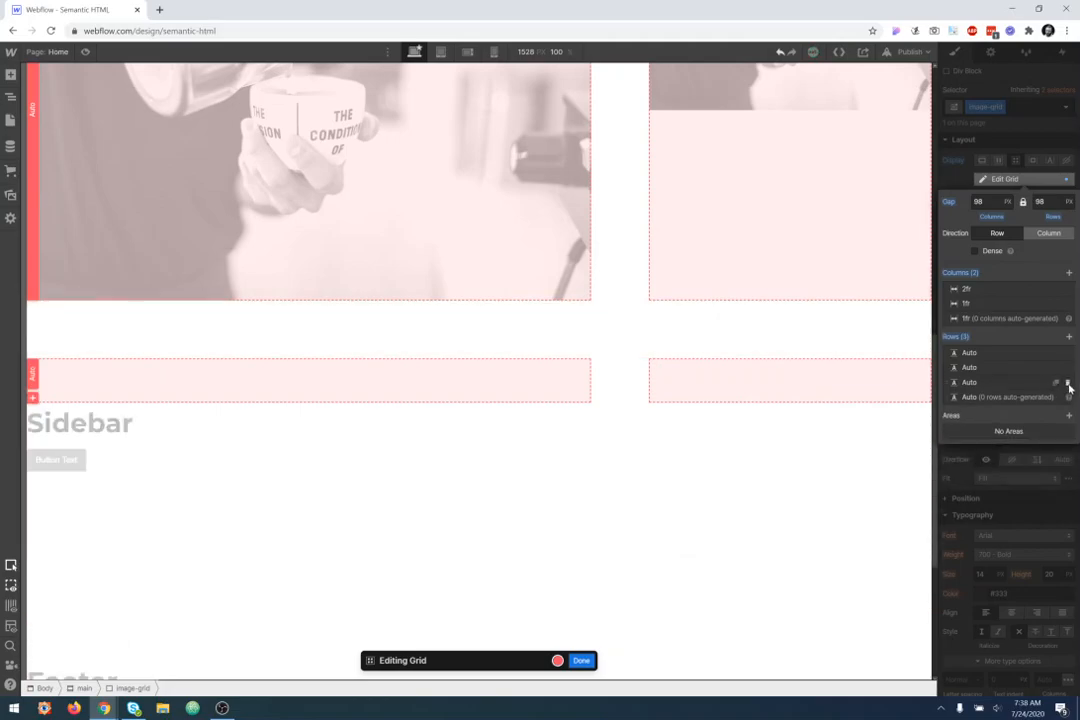
pyautogui.click(1068, 383)
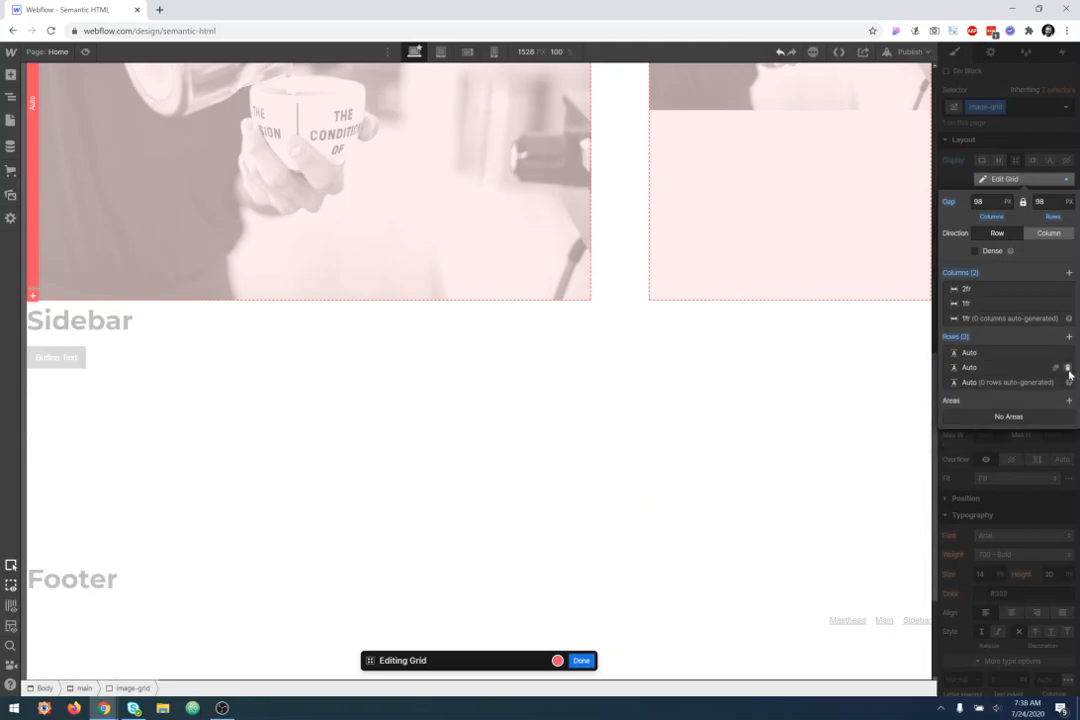
# Step: Try deleting the grid's second Auto row, check the images, and add the Auto row back
pyautogui.click(1068, 367)
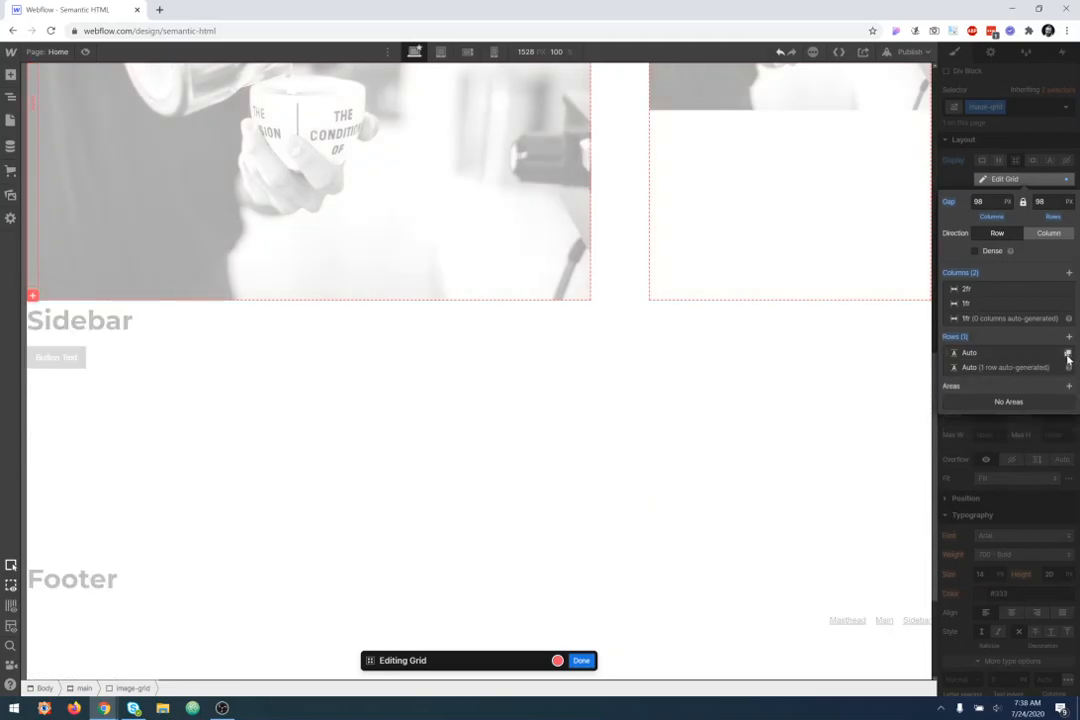
pyautogui.click(1068, 367)
pyautogui.click(1068, 354)
pyautogui.scroll(7, 620, 441)
pyautogui.scroll(-3, 609, 437)
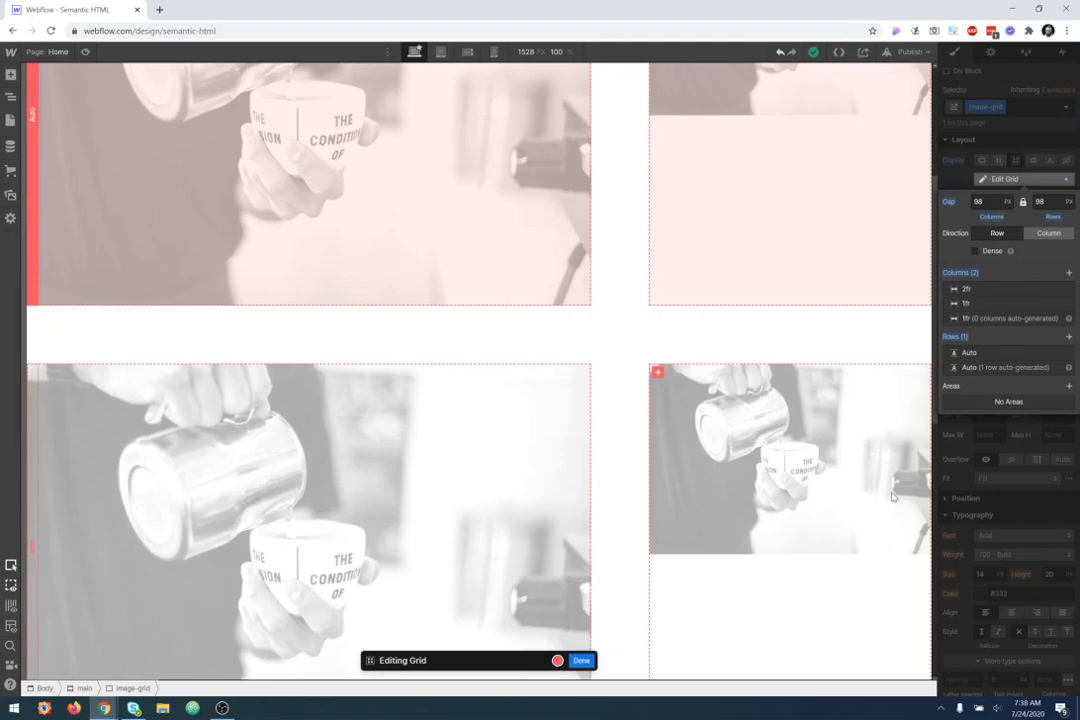
pyautogui.click(1068, 367)
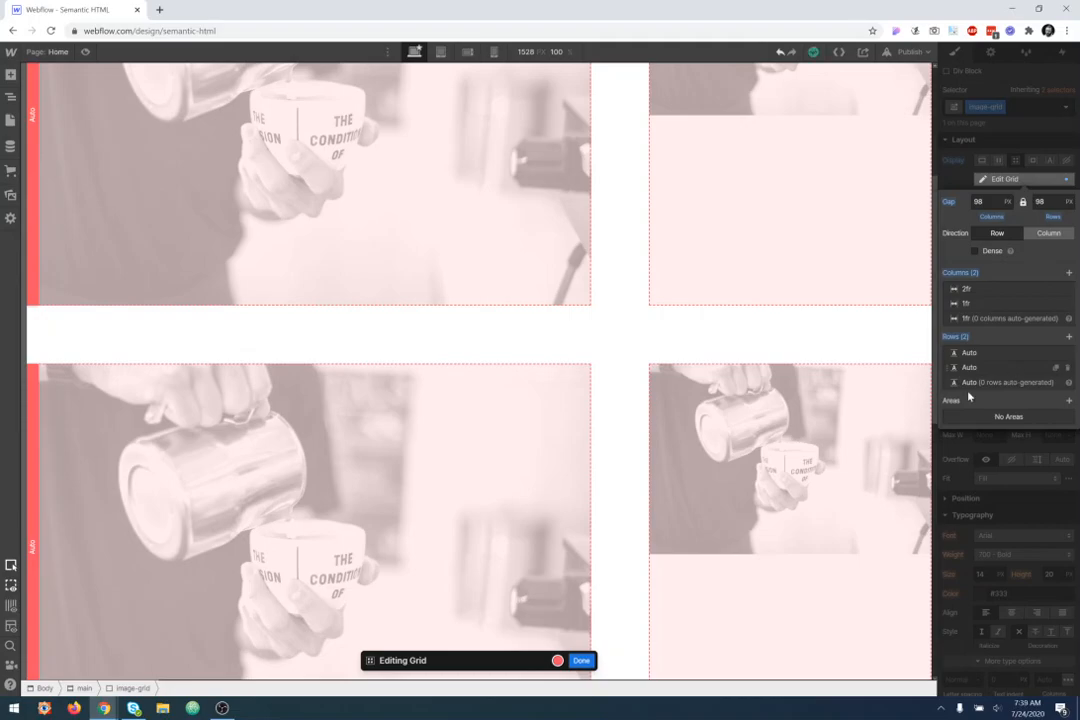
# Step: Try the Column direction for the image grid and set it back to Row
pyautogui.scroll(5, 252, 273)
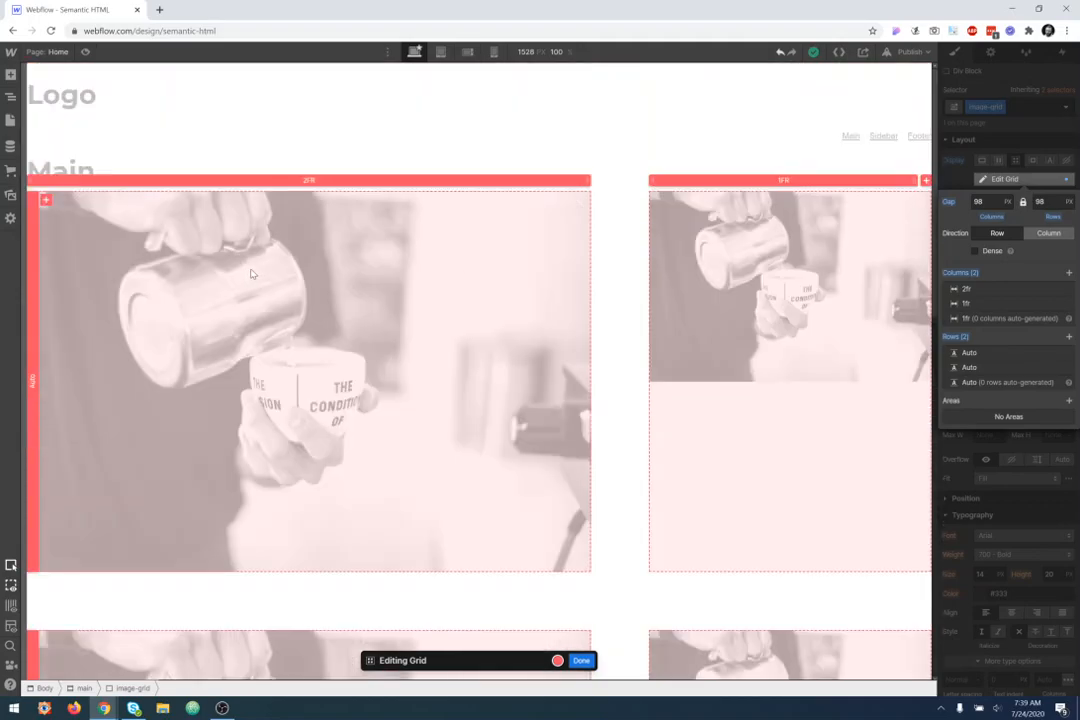
pyautogui.scroll(-3, 150, 206)
pyautogui.scroll(2, 181, 246)
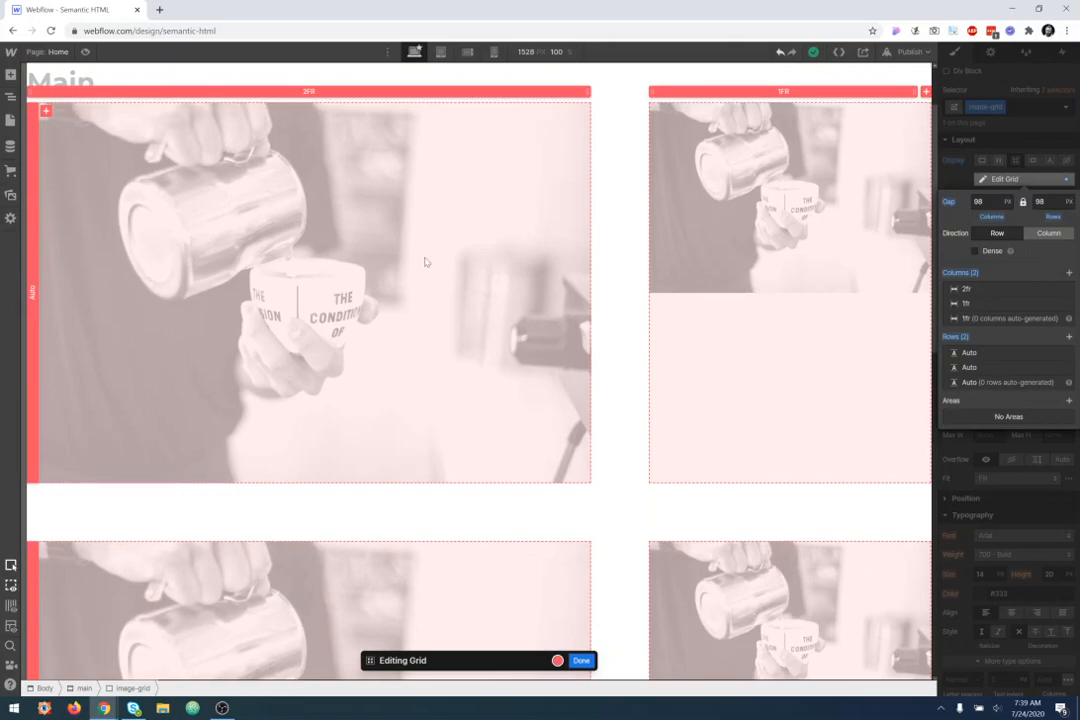
pyautogui.scroll(-3, 335, 275)
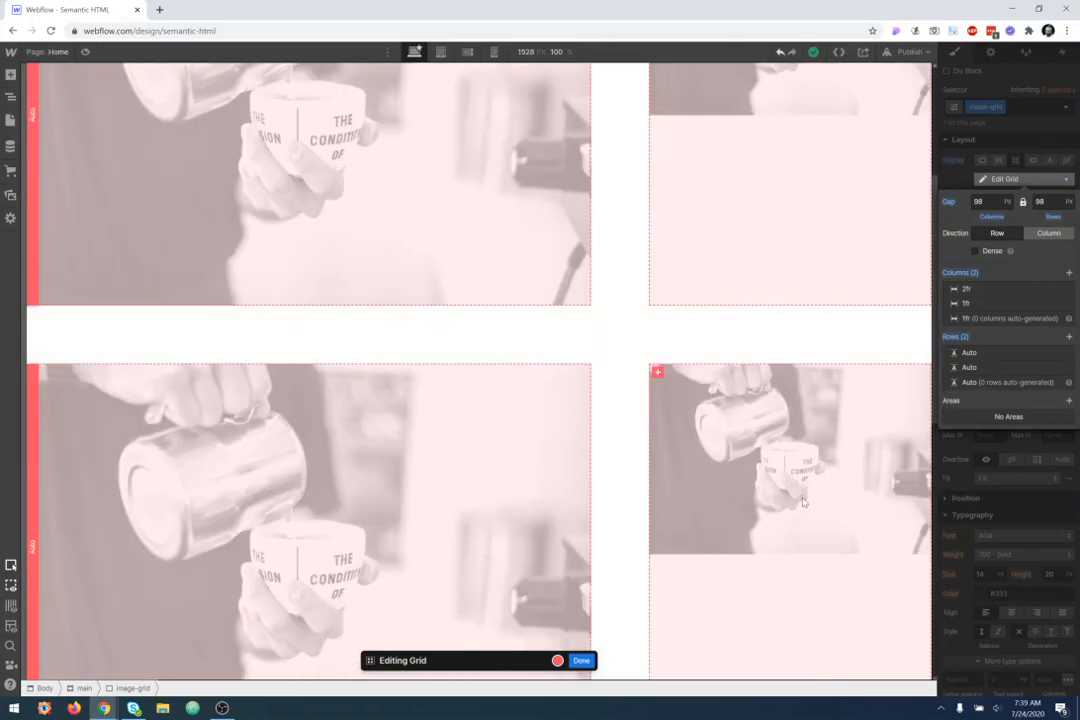
pyautogui.click(1047, 235)
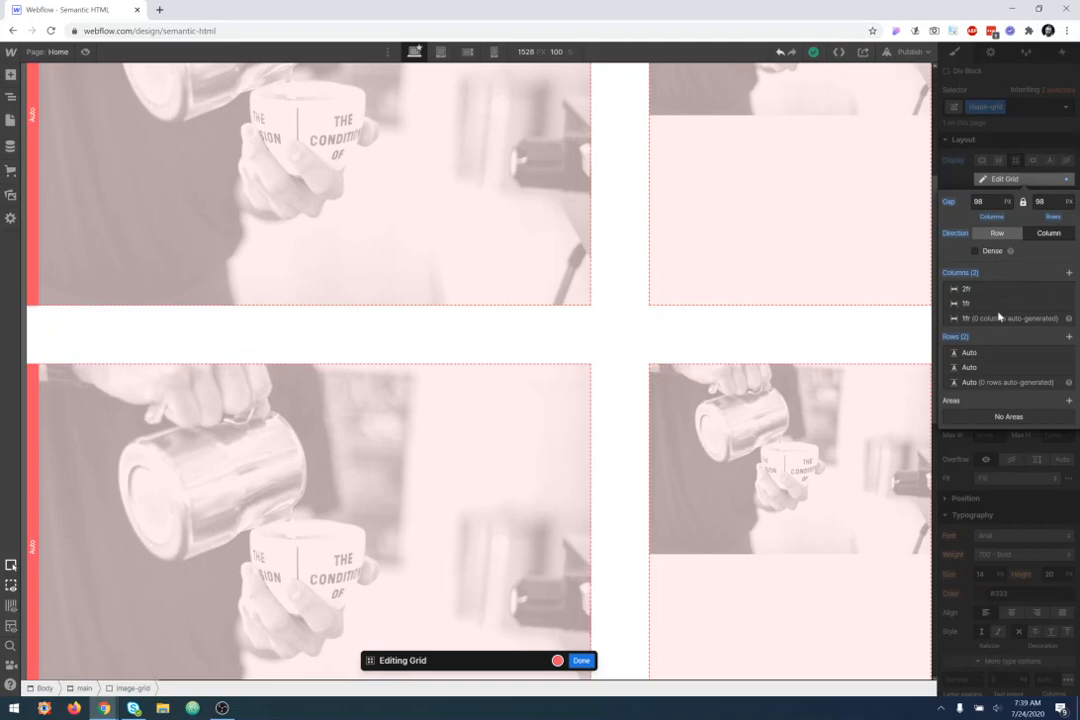
pyautogui.click(1010, 236)
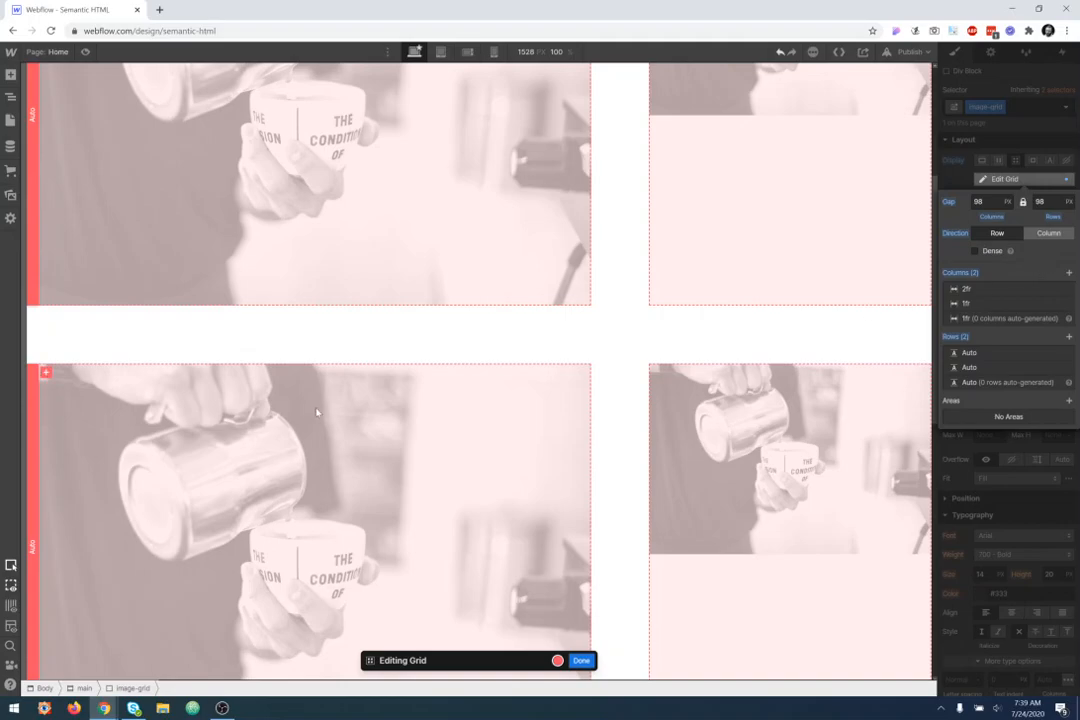
# Step: Set the first column of the image grid to a fixed width of 200 px and check both rows
pyautogui.scroll(3, 333, 420)
pyautogui.scroll(-1, 351, 441)
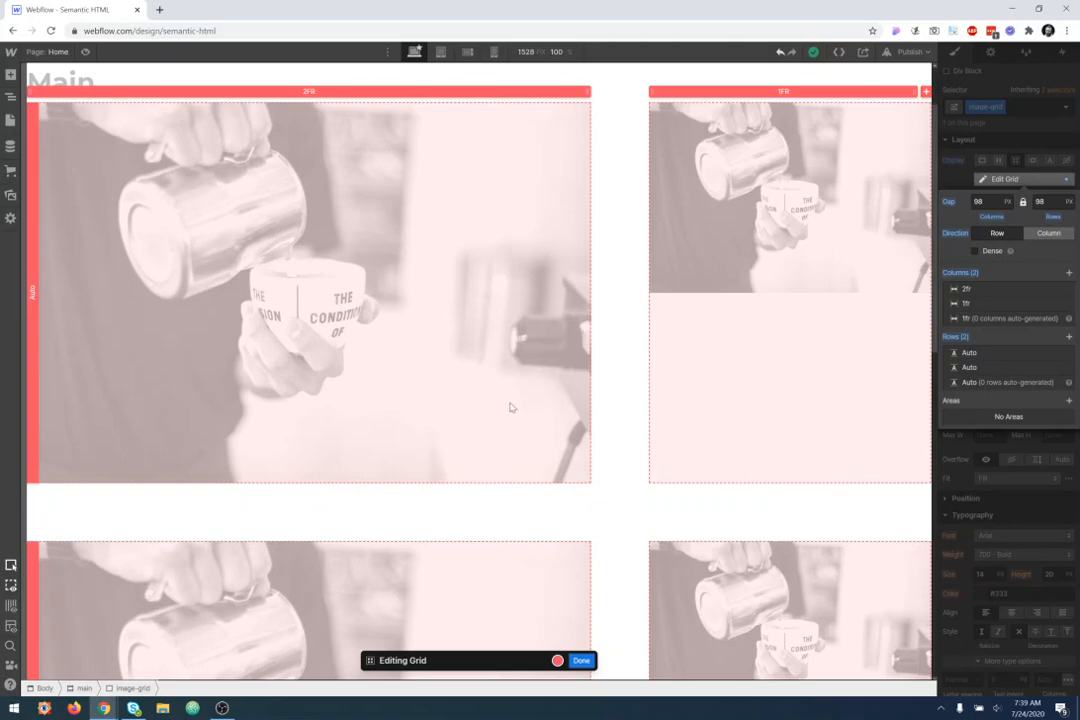
pyautogui.scroll(1, 520, 410)
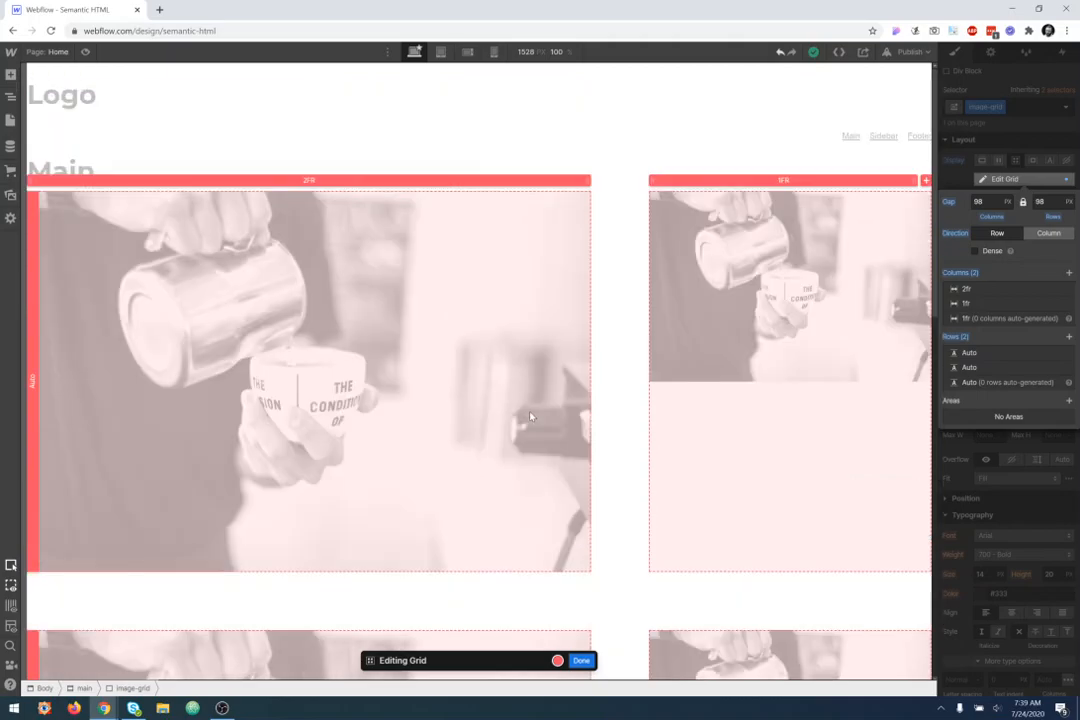
pyautogui.click(316, 182)
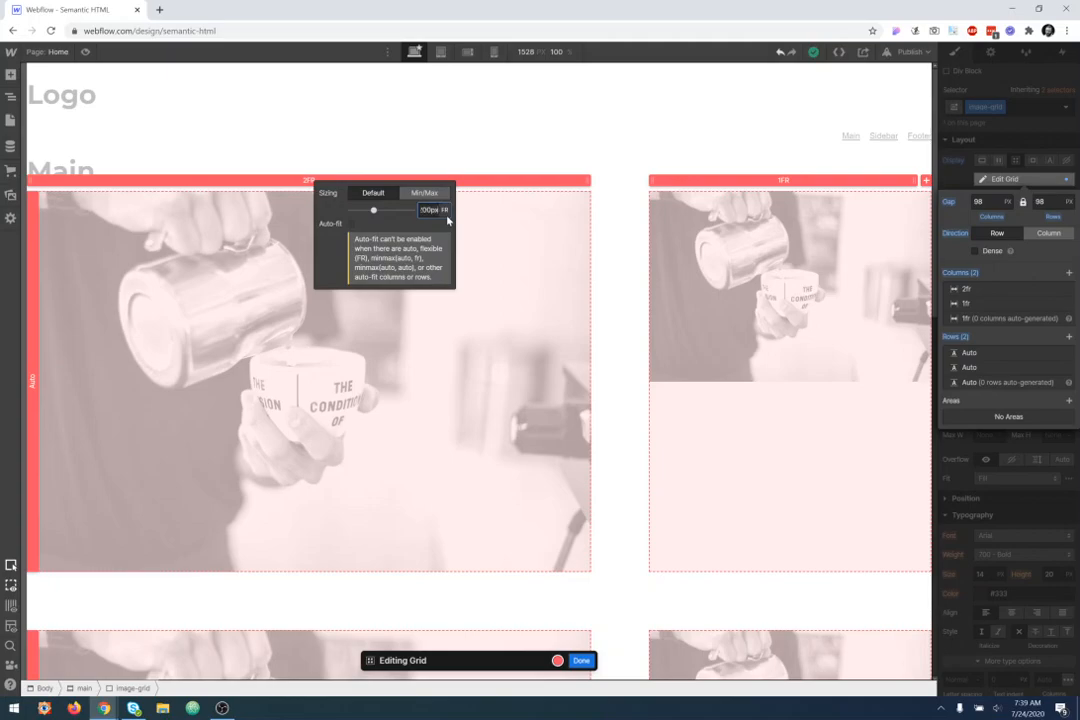
pyautogui.press('Return')
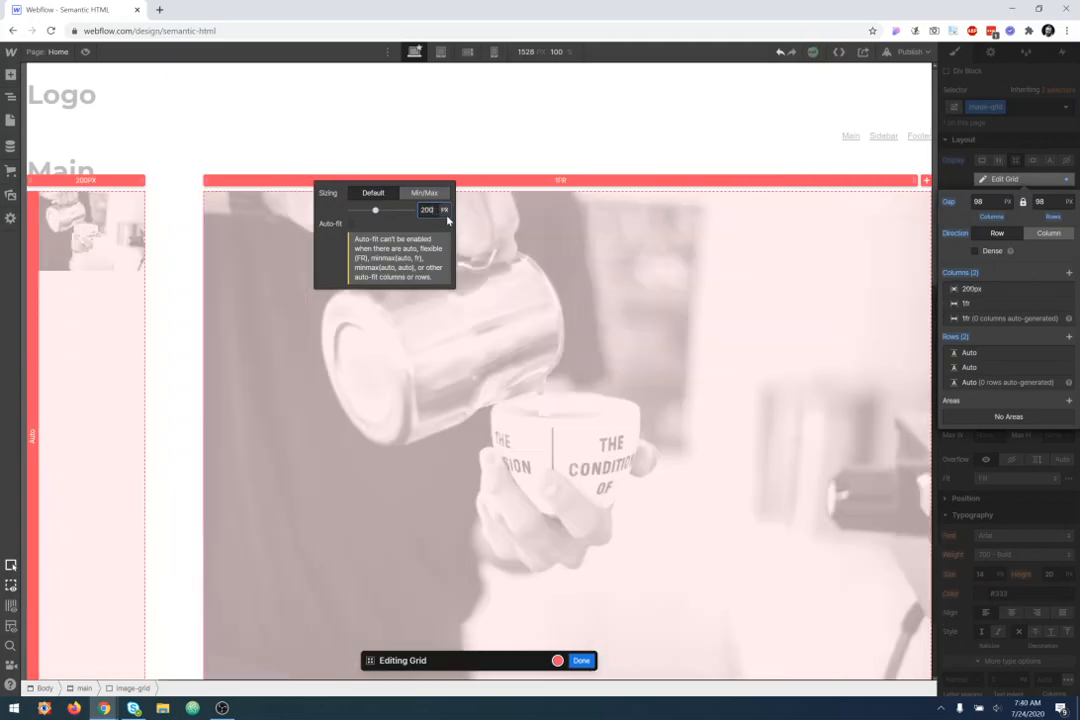
pyautogui.click(170, 318)
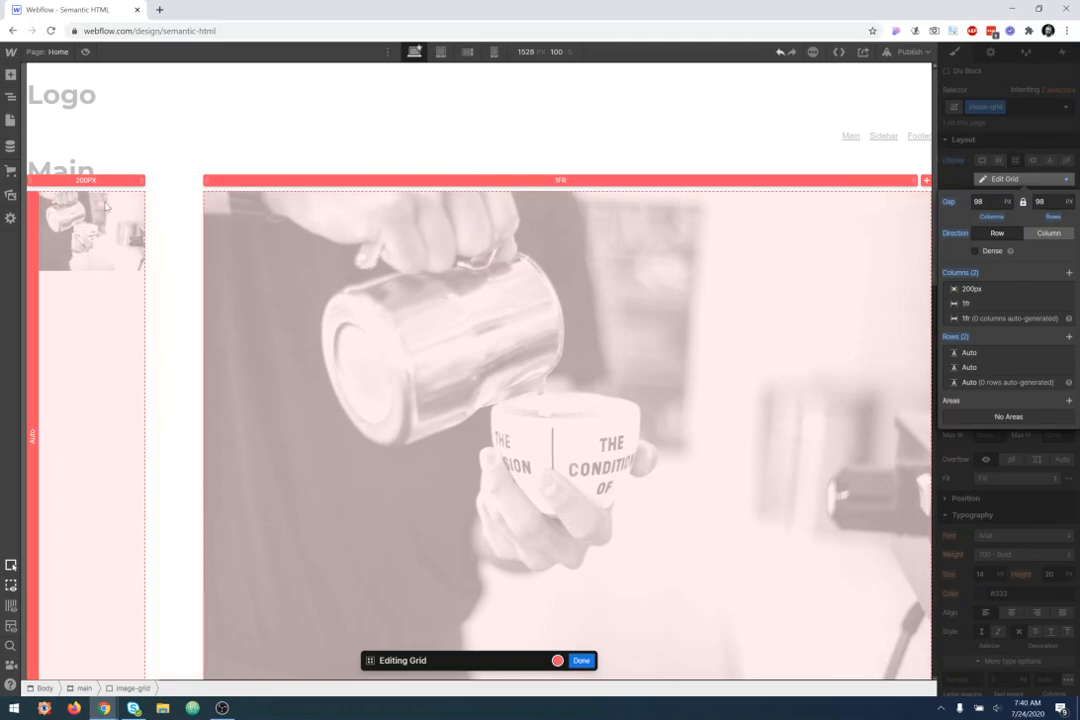
pyautogui.scroll(-7, 89, 450)
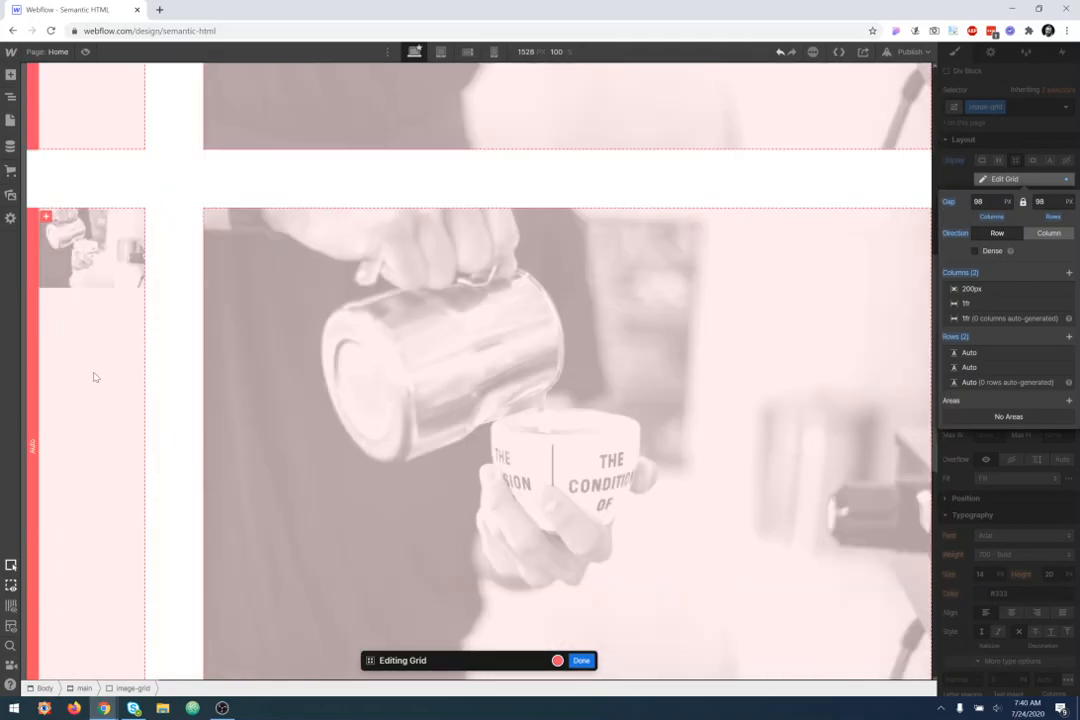
pyautogui.scroll(5, 191, 331)
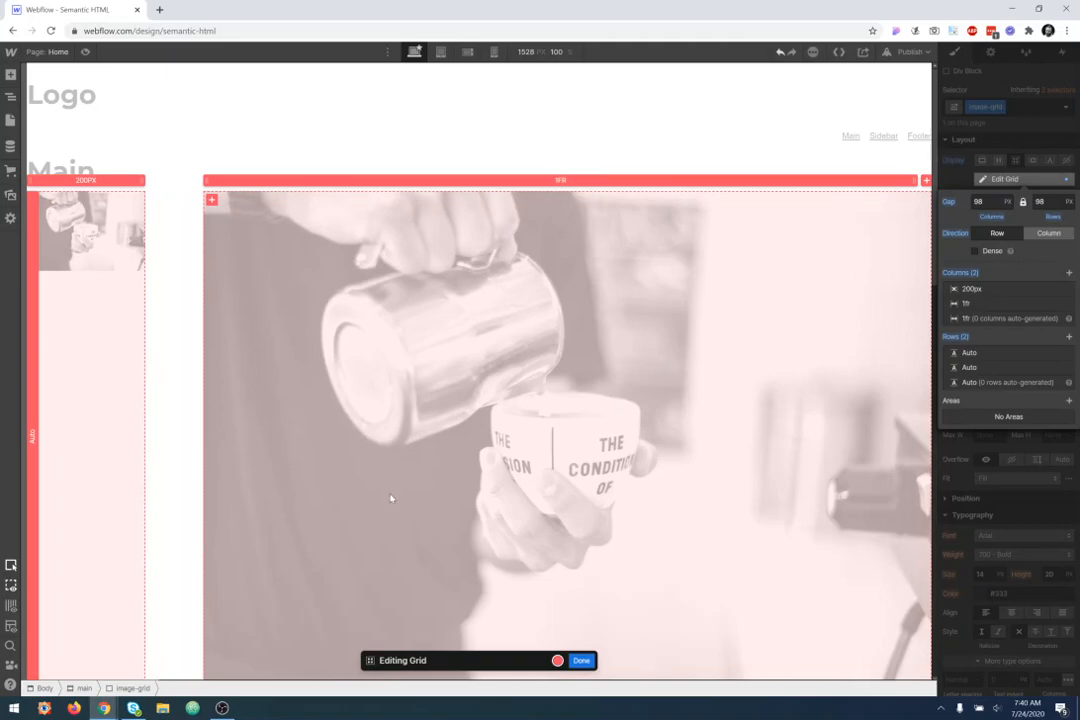
# Step: Set the grid's linked column and row gaps to 1 rem and check the spacing between images
pyautogui.click(985, 202)
pyautogui.write('1f')
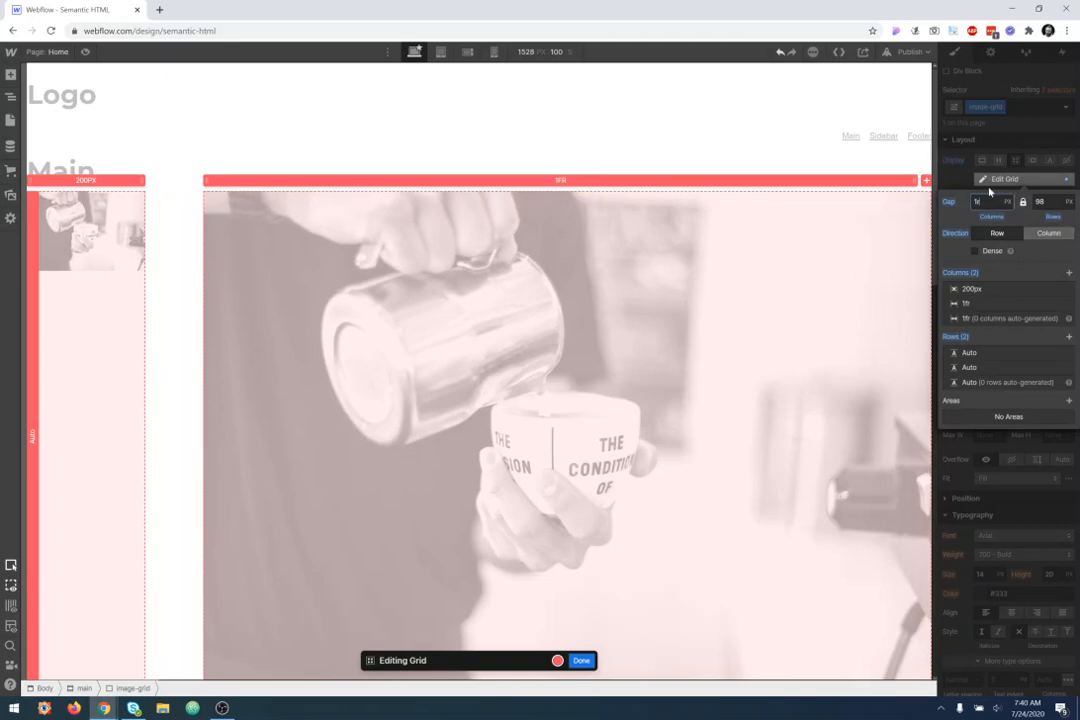
pyautogui.press('Return')
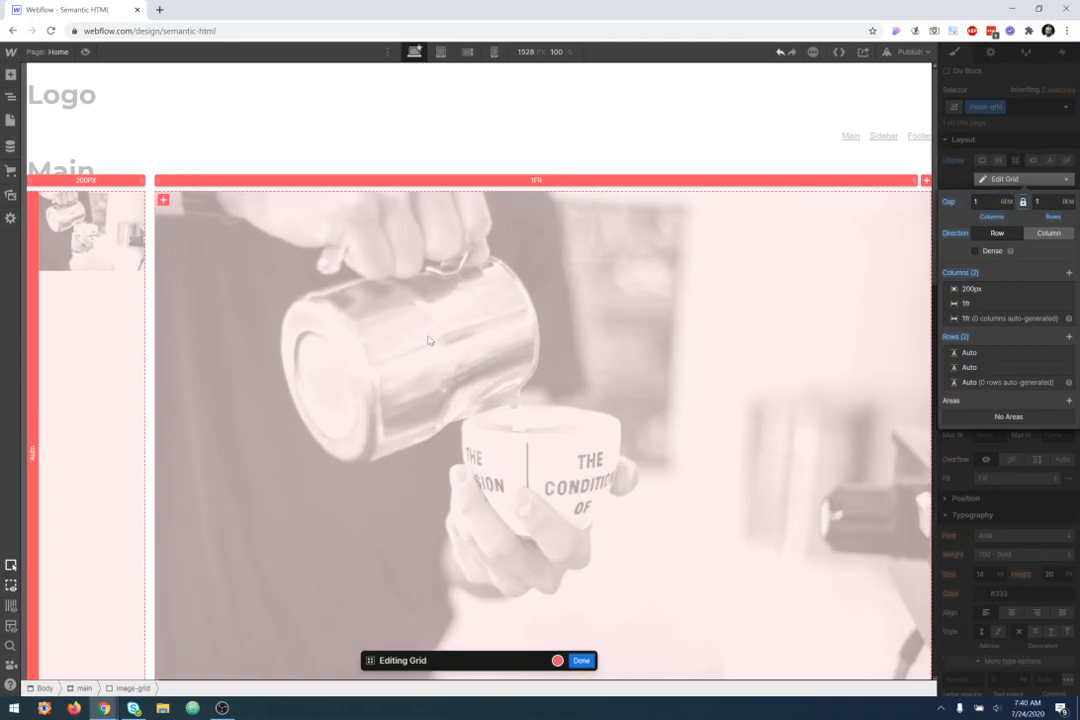
pyautogui.scroll(-5, 142, 350)
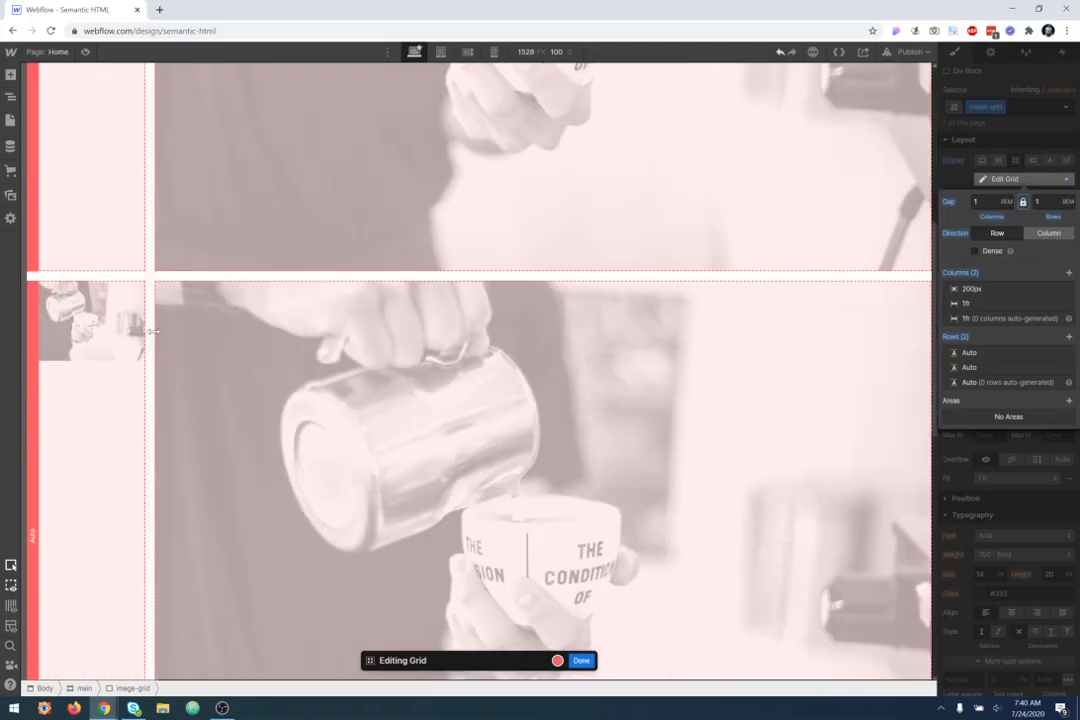
pyautogui.scroll(5, 37, 250)
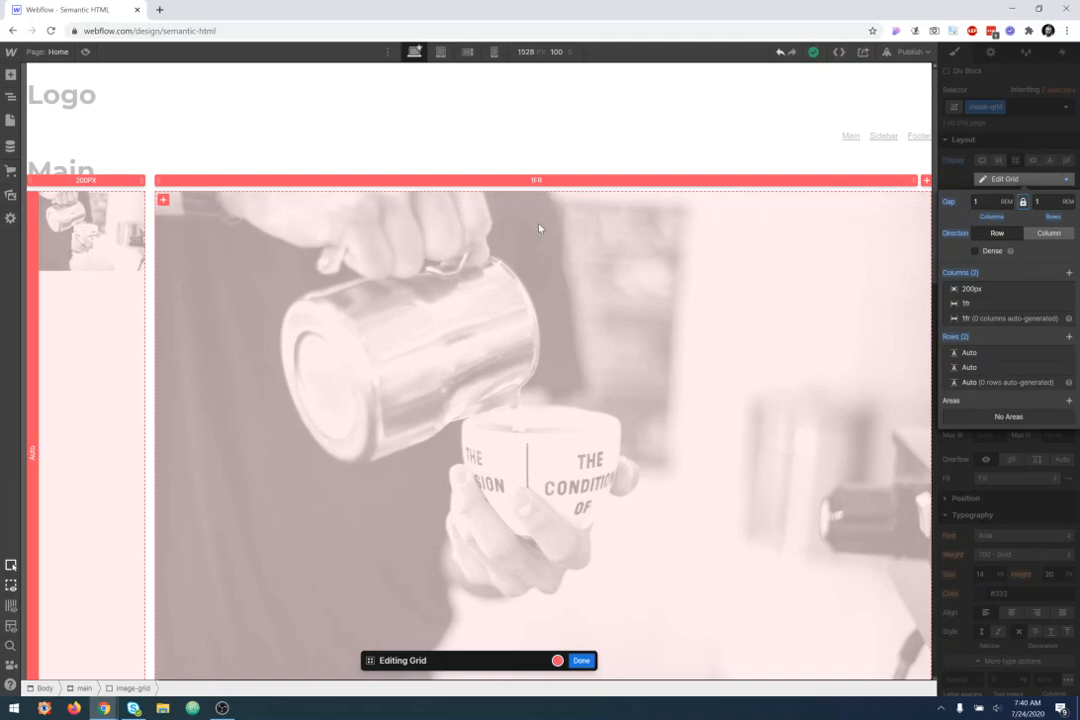
# Step: Set the grid's second column to a fixed 400 px and its first column to 1fr
pyautogui.click(536, 180)
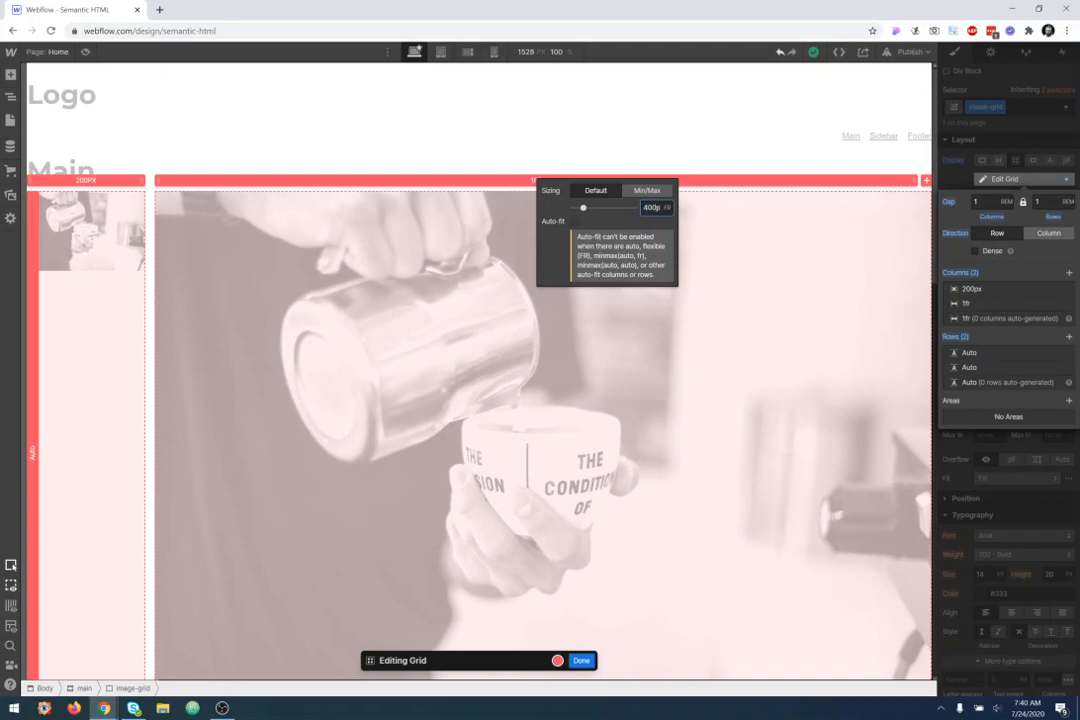
pyautogui.press('Return')
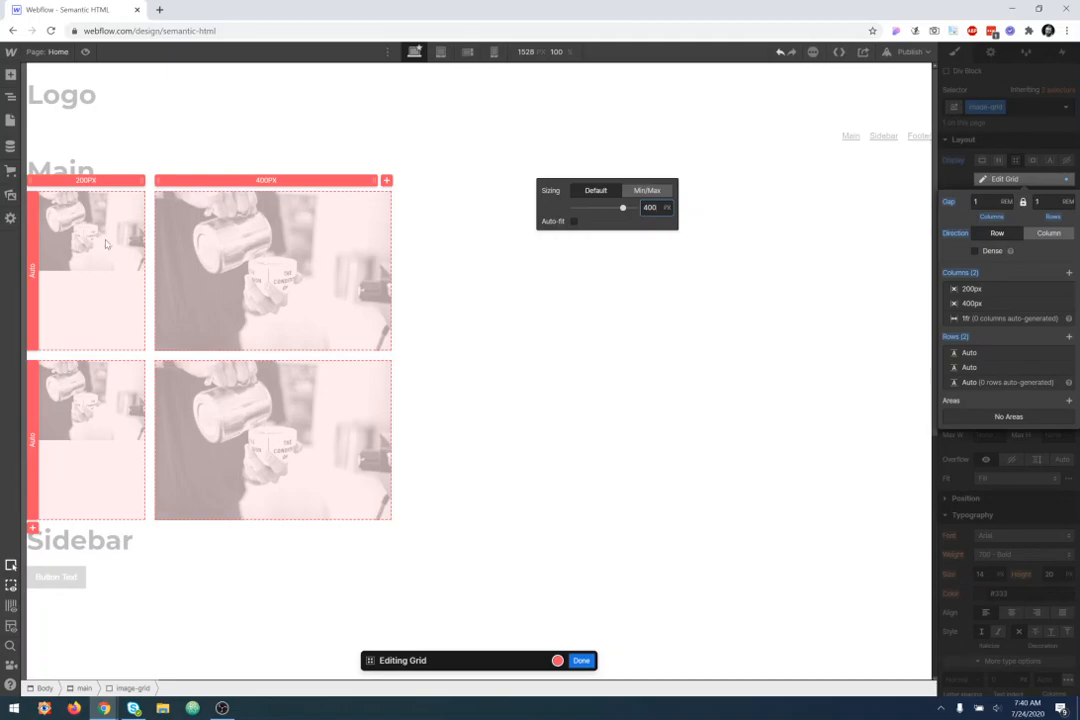
pyautogui.click(89, 182)
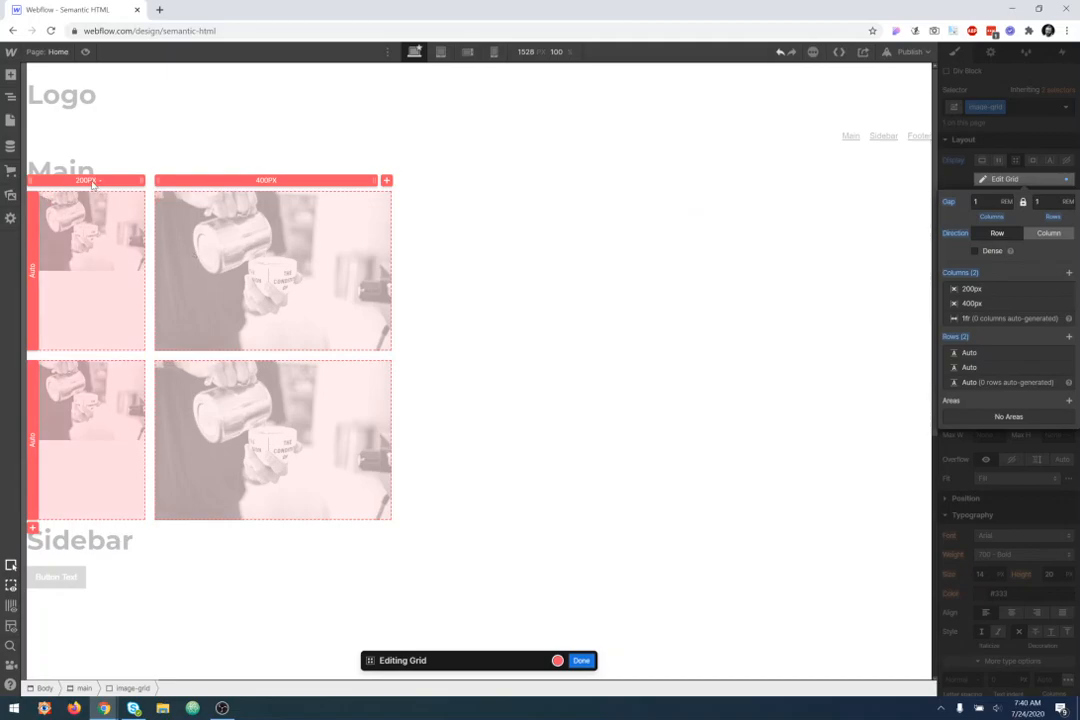
pyautogui.click(86, 180)
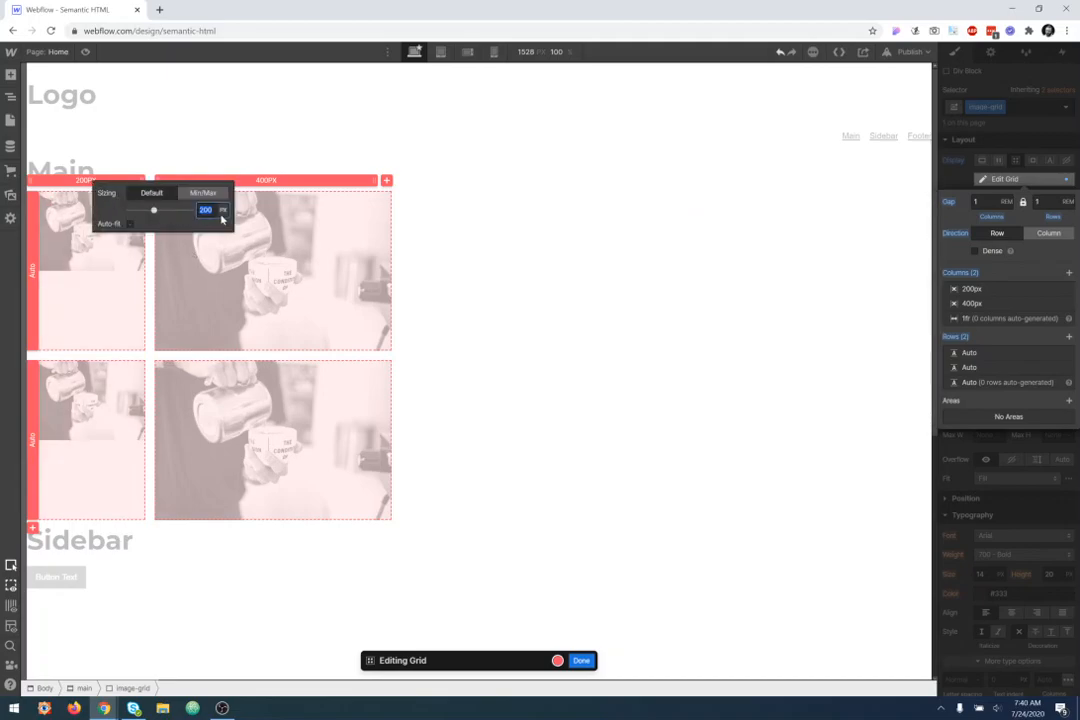
pyautogui.press('Return')
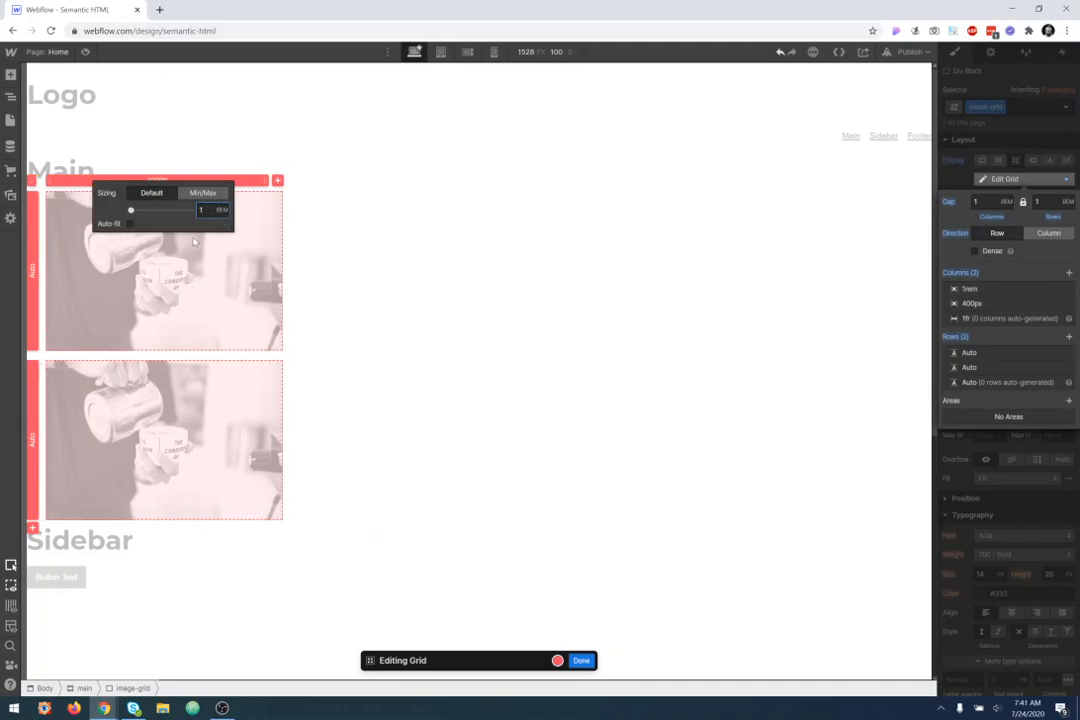
pyautogui.write('fr')
pyautogui.press('Return')
pyautogui.click(381, 128)
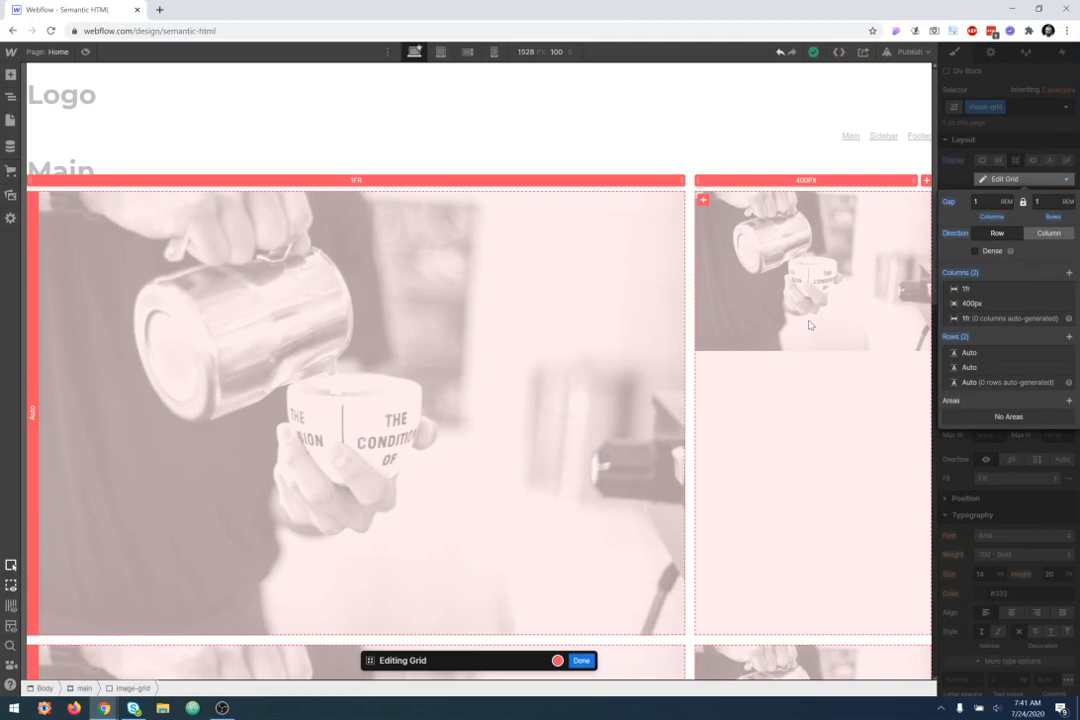
# Step: Switch the second column to Min/Max sizing with a 210 px minimum and a 1fr maximum
pyautogui.click(790, 181)
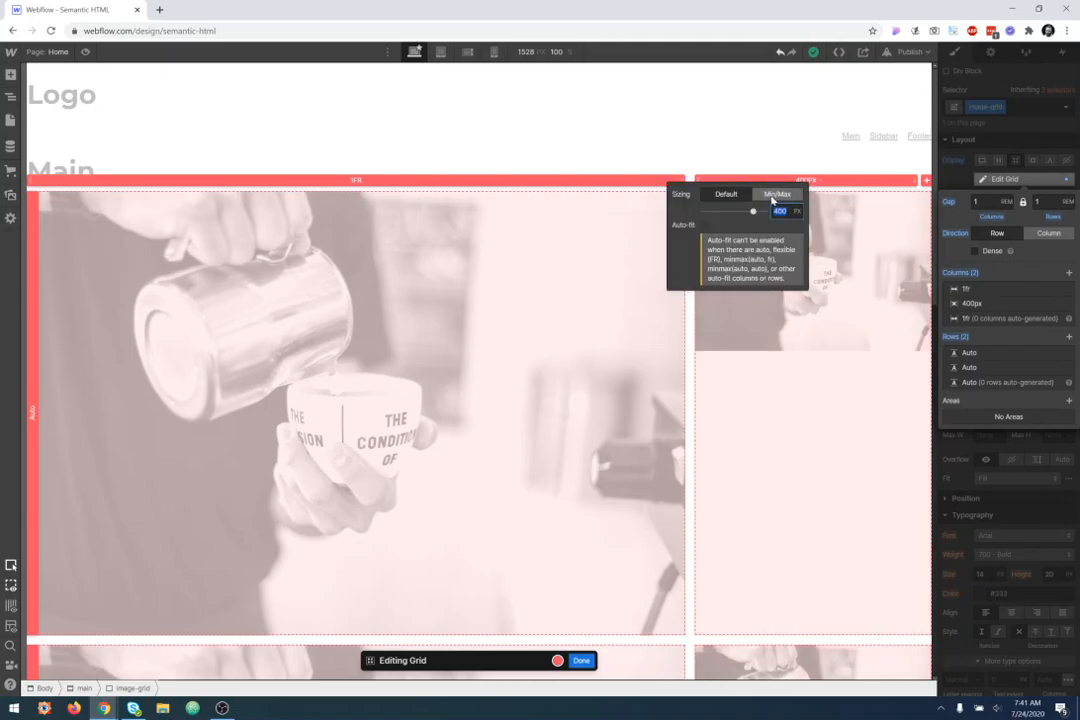
pyautogui.click(778, 195)
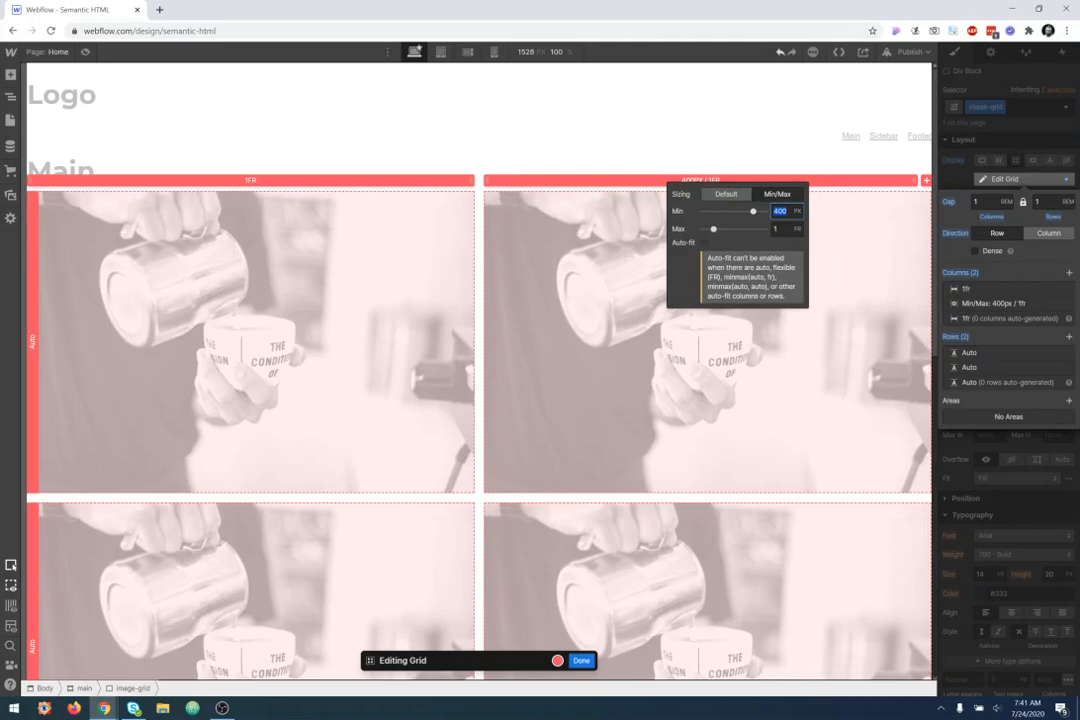
pyautogui.moveTo(753, 212); pyautogui.dragTo(729, 211)
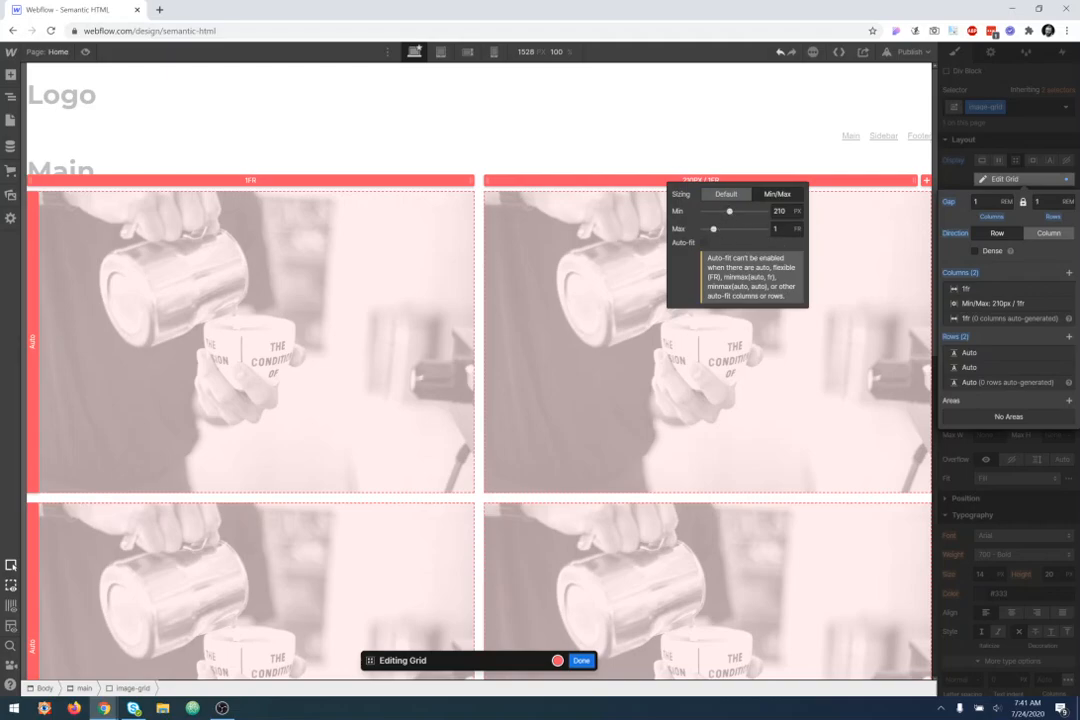
pyautogui.click(759, 137)
# Step: Preview the grid at the mobile portrait breakpoint, resizing the canvas to 336, 320 and 479 px wide
pyautogui.click(494, 55)
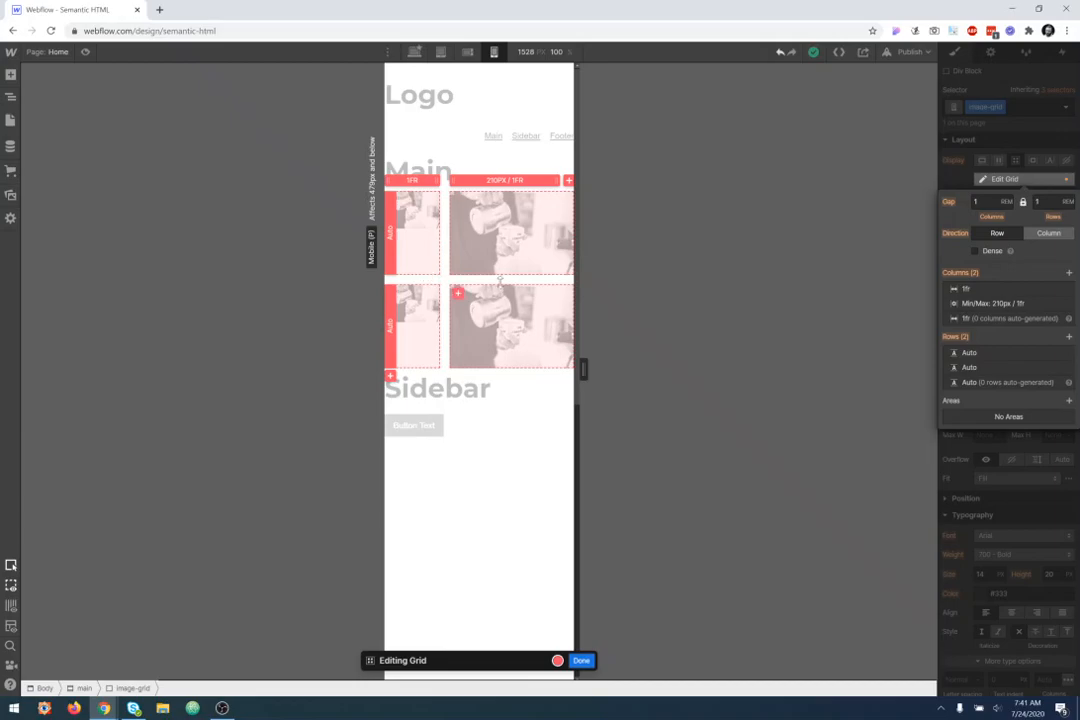
pyautogui.moveTo(583, 369)
pyautogui.mouseDown()
pyautogui.moveTo(651, 376)
pyautogui.moveTo(568, 370)
pyautogui.moveTo(588, 369)
pyautogui.mouseUp()
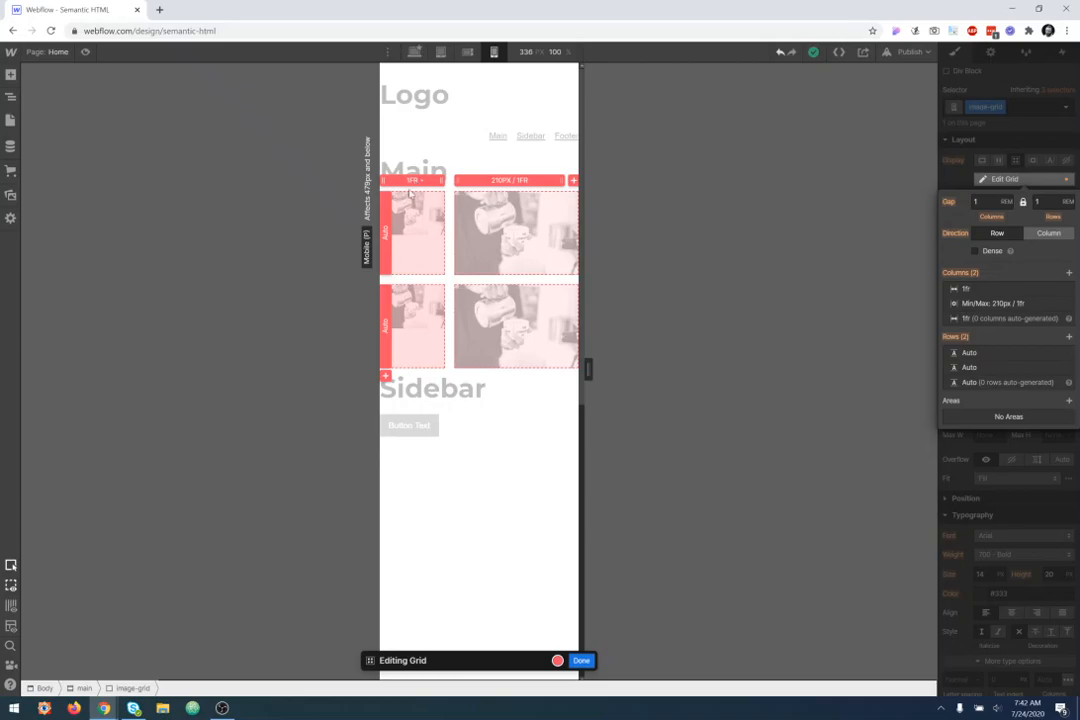
pyautogui.moveTo(582, 370)
pyautogui.mouseDown()
pyautogui.moveTo(593, 368)
pyautogui.moveTo(580, 370)
pyautogui.mouseUp()
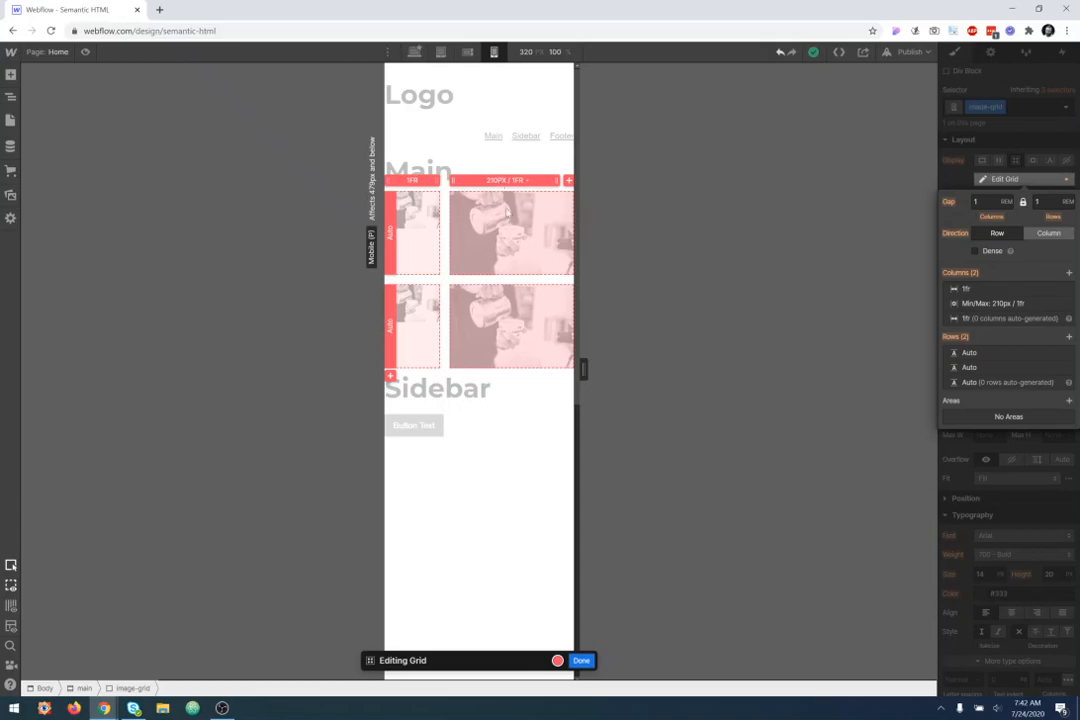
pyautogui.moveTo(614, 371); pyautogui.dragTo(641, 369)
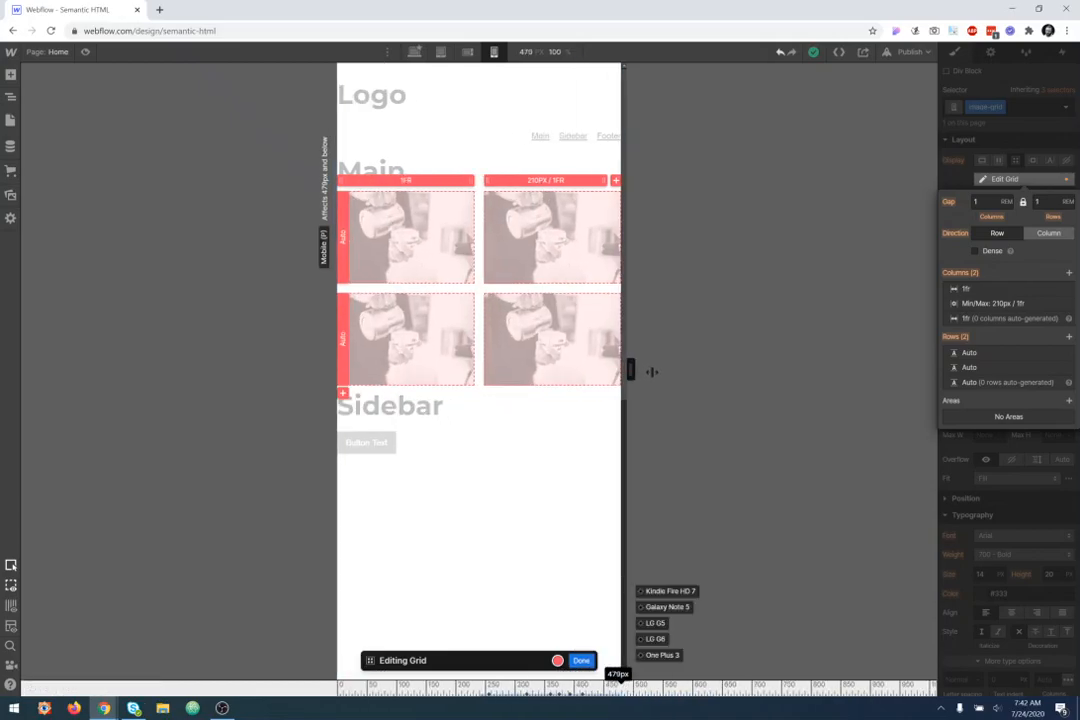
# Step: Preview the grid at the mobile landscape breakpoint, widening the canvas to 678 px and narrowing it to 480 px
pyautogui.click(468, 53)
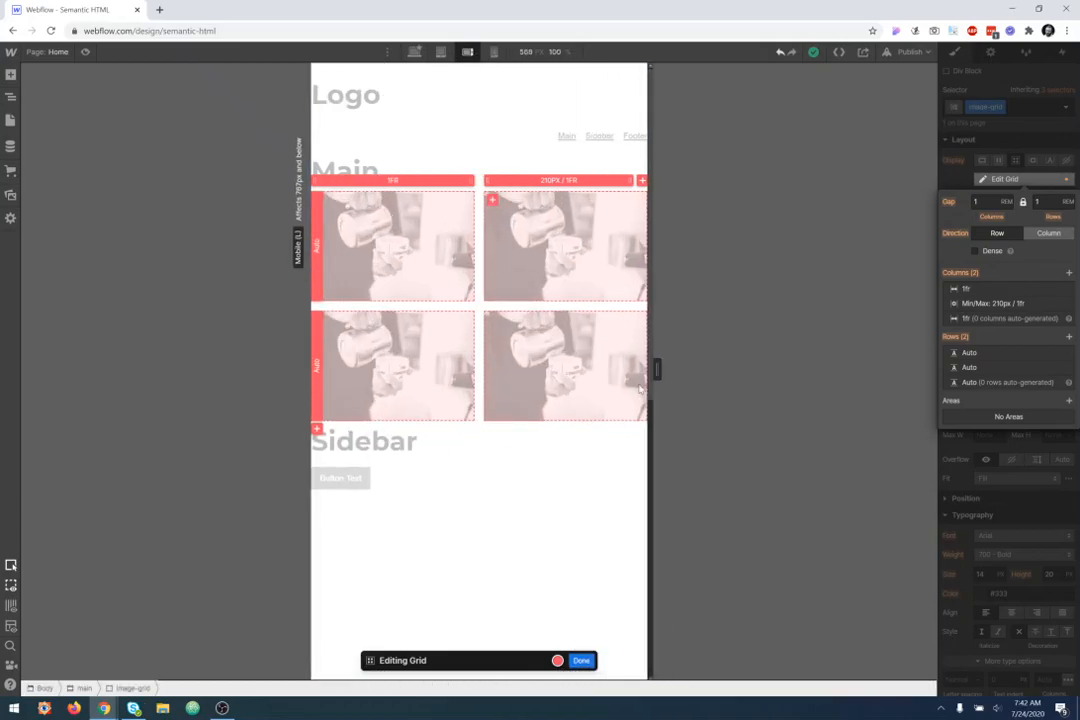
pyautogui.moveTo(655, 369); pyautogui.dragTo(688, 369)
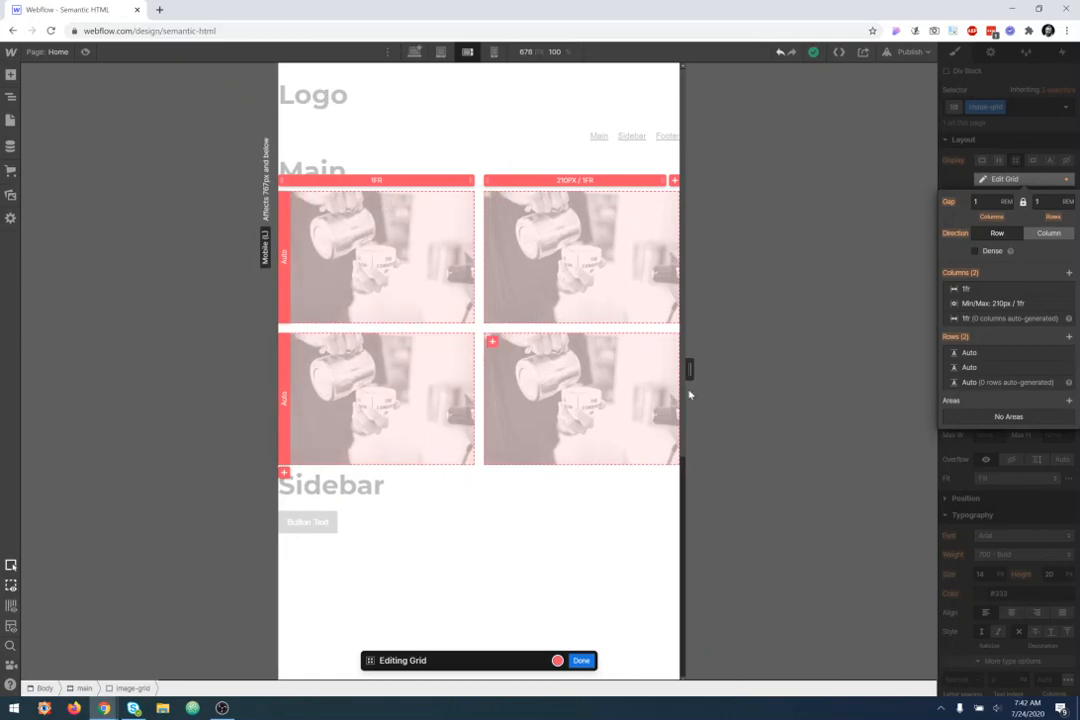
pyautogui.moveTo(689, 370); pyautogui.dragTo(622, 660)
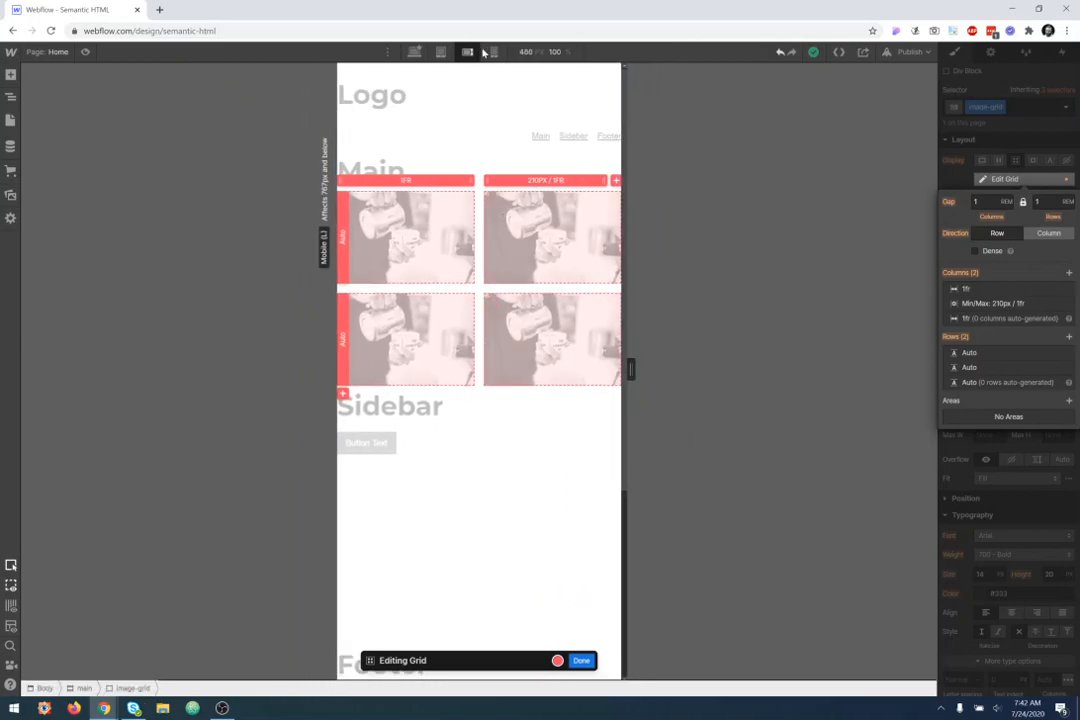
# Step: Preview the grid at the mobile portrait breakpoint, resizing the canvas to 460 px and 303 px before widening it again
pyautogui.click(493, 51)
pyautogui.moveTo(560, 367); pyautogui.dragTo(598, 333)
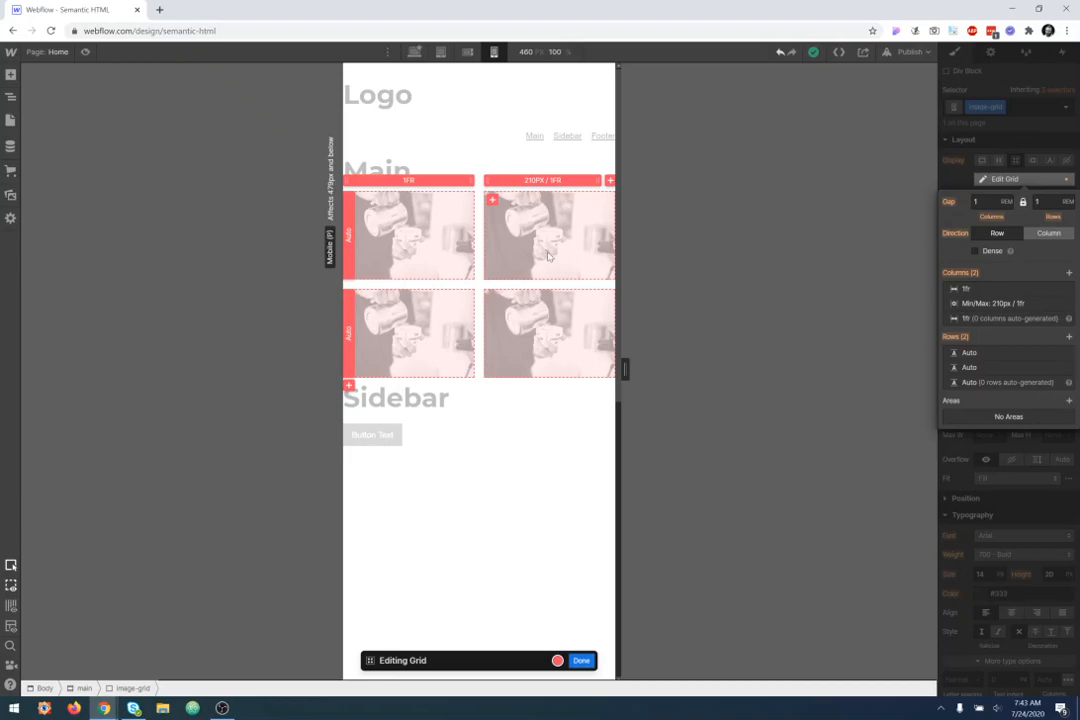
pyautogui.moveTo(622, 366); pyautogui.dragTo(577, 368)
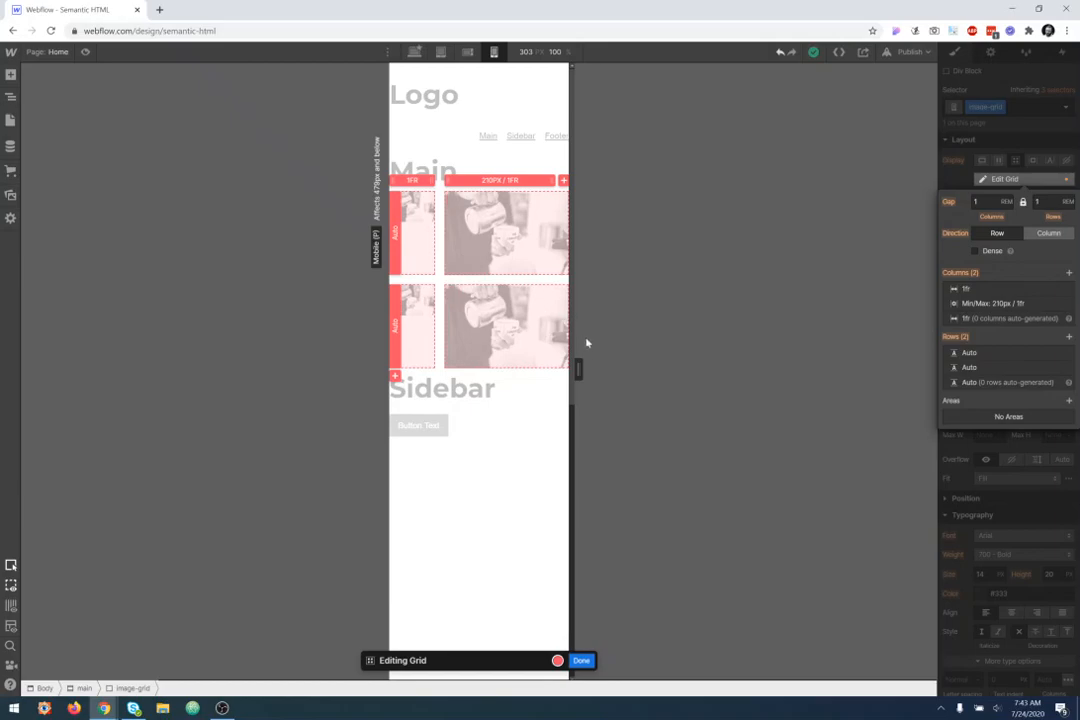
pyautogui.moveTo(578, 368); pyautogui.dragTo(836, 369)
# Step: At the tablet breakpoint, examine the unit options for the second column's minimum and maximum sizes, and leave grid editing
pyautogui.click(440, 54)
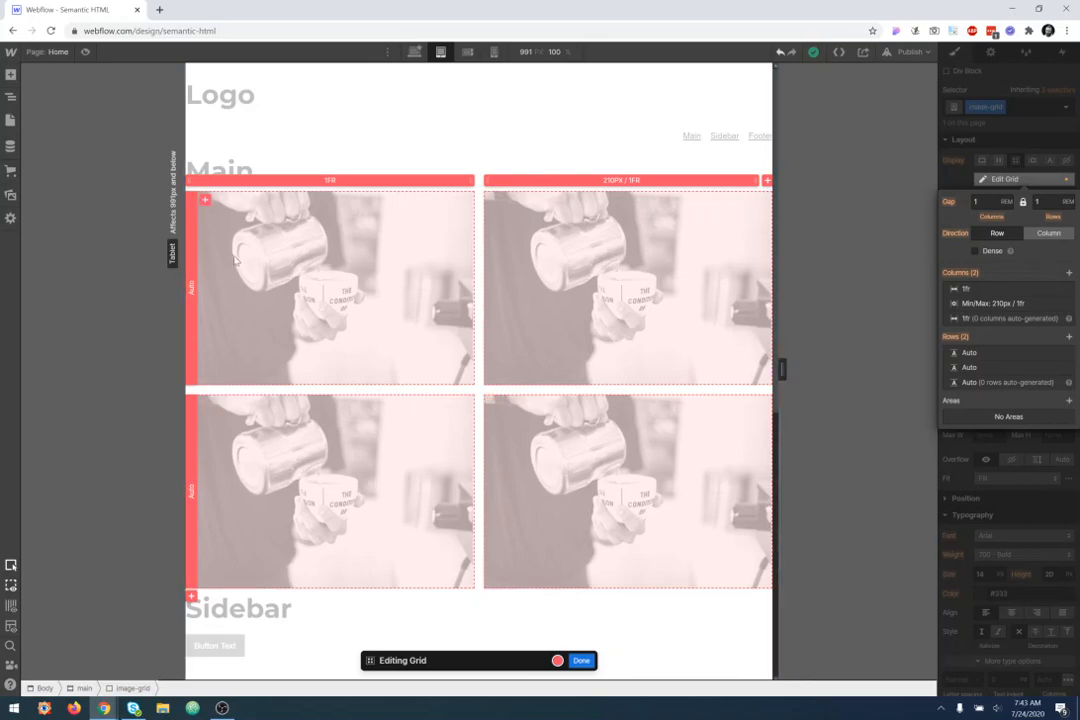
pyautogui.click(618, 183)
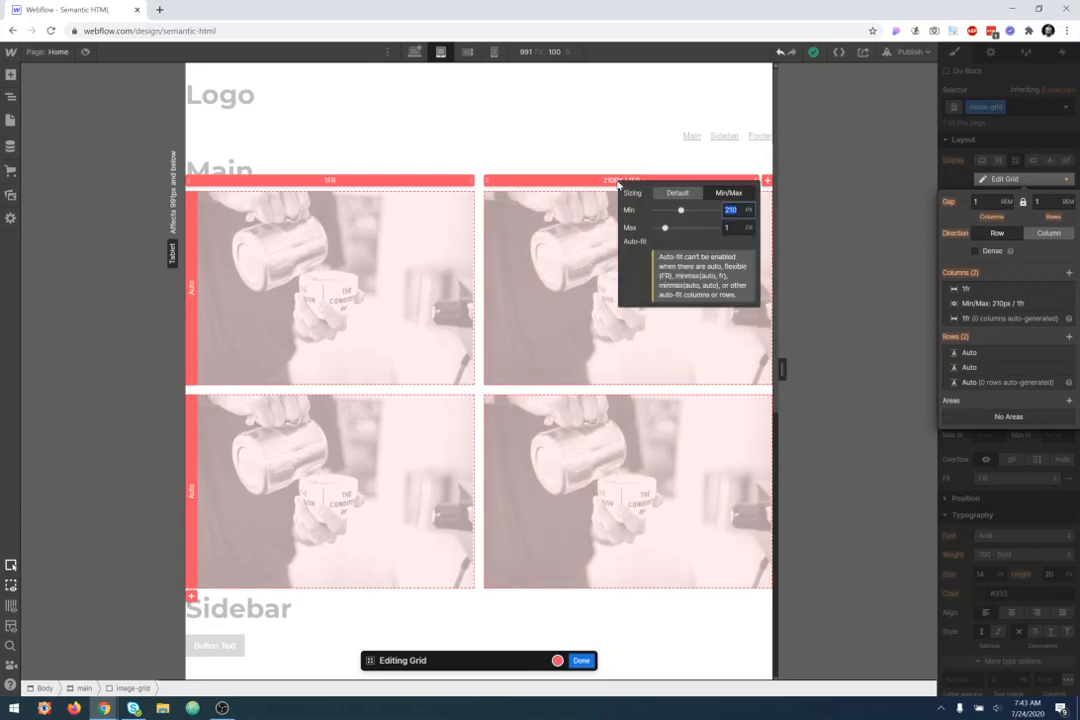
pyautogui.click(749, 210)
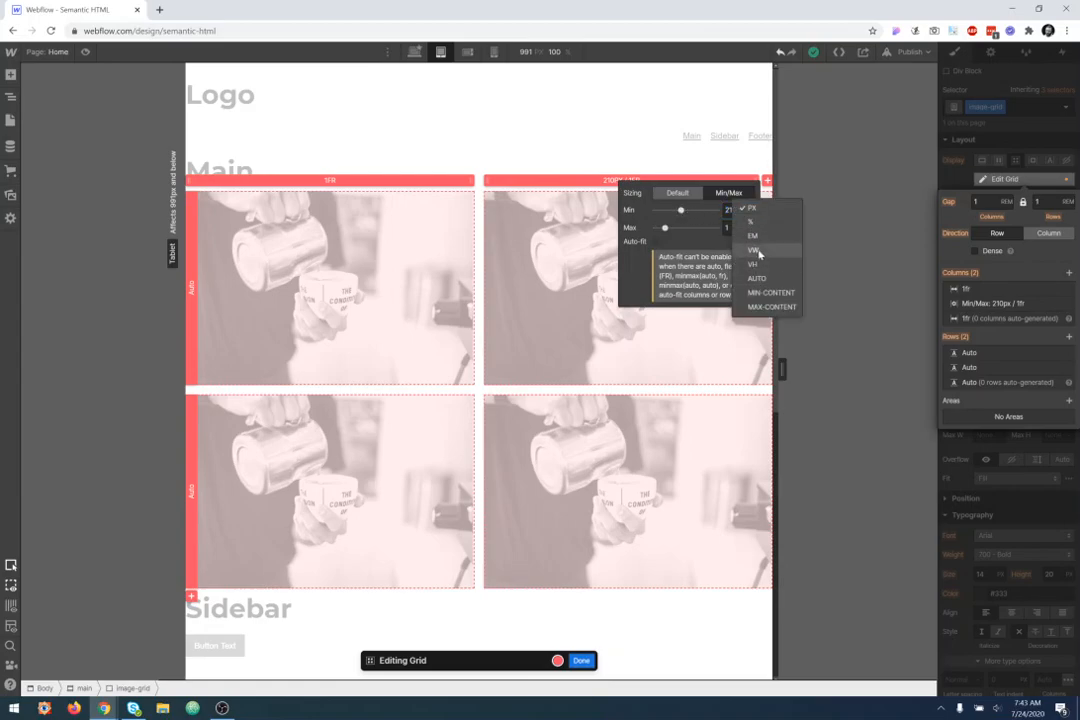
pyautogui.click(712, 248)
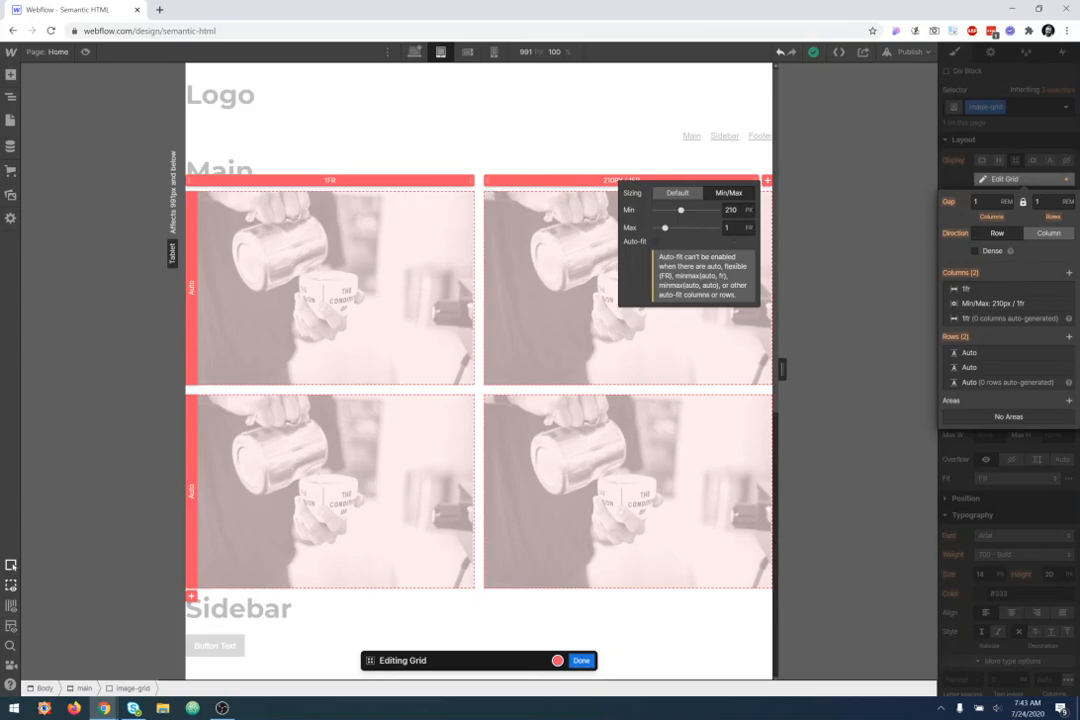
pyautogui.click(745, 228)
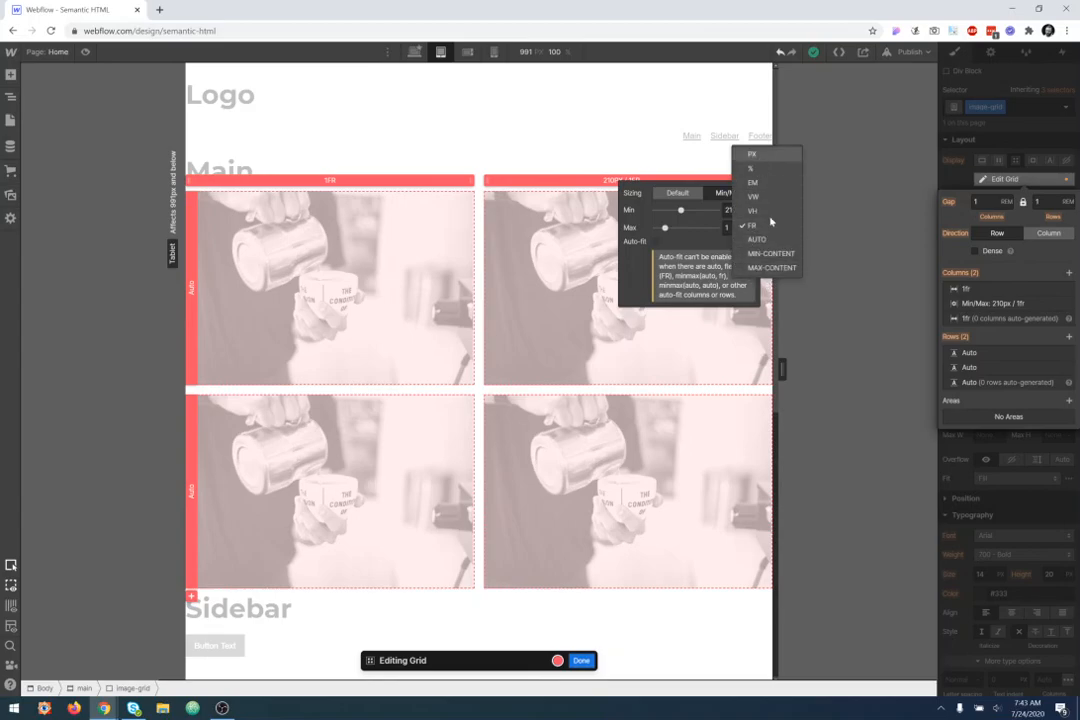
pyautogui.click(682, 246)
pyautogui.click(802, 217)
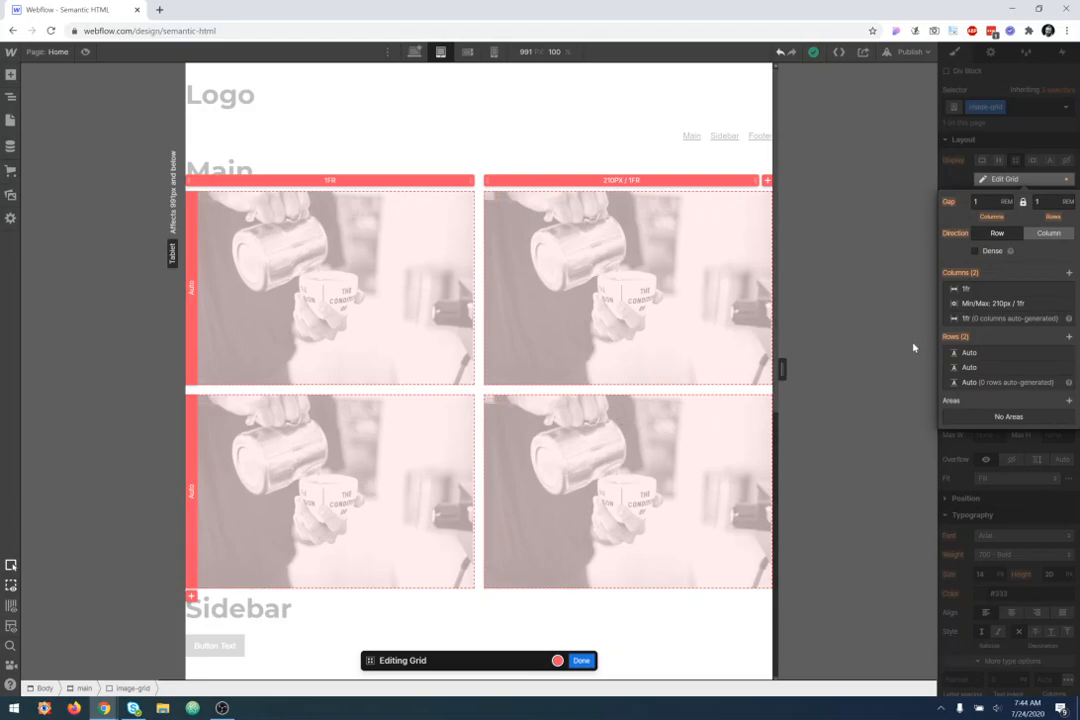
pyautogui.click(1030, 459)
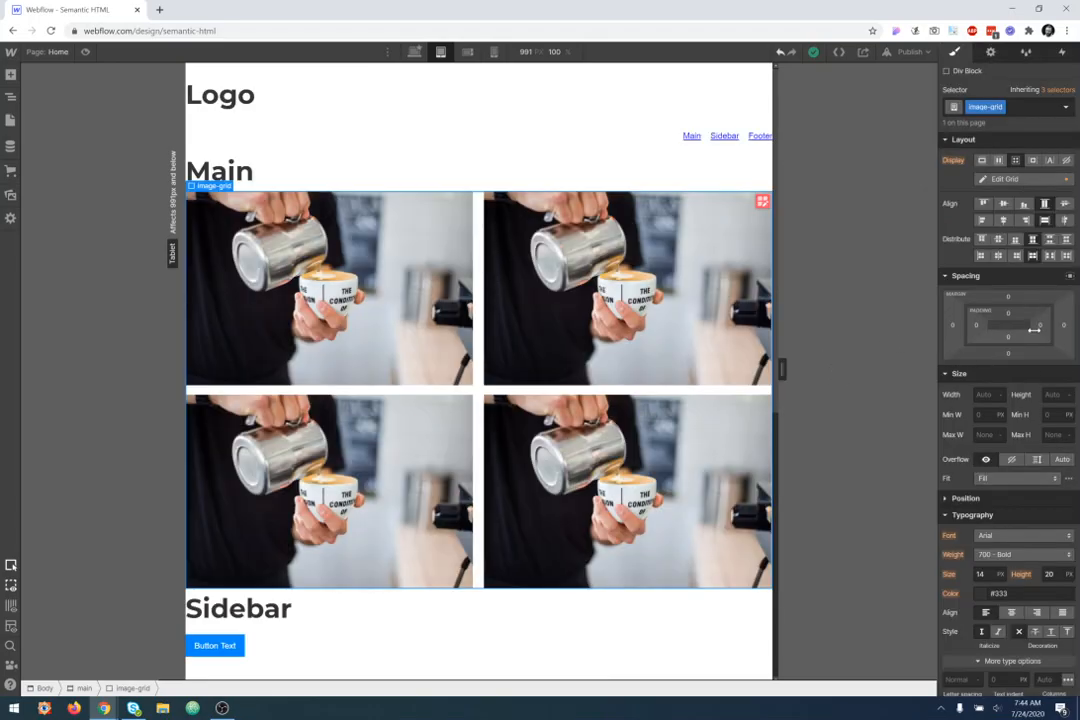
# Step: Set the maximum width of the grid images to 100 px at the tablet breakpoint
pyautogui.click(535, 330)
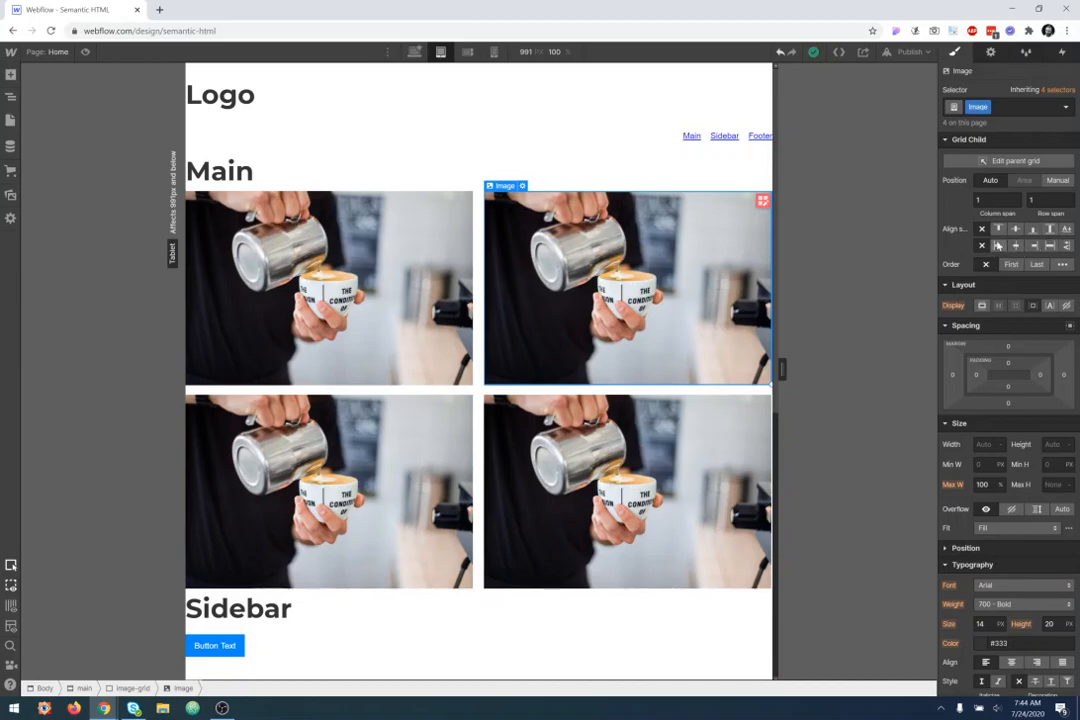
pyautogui.click(385, 270)
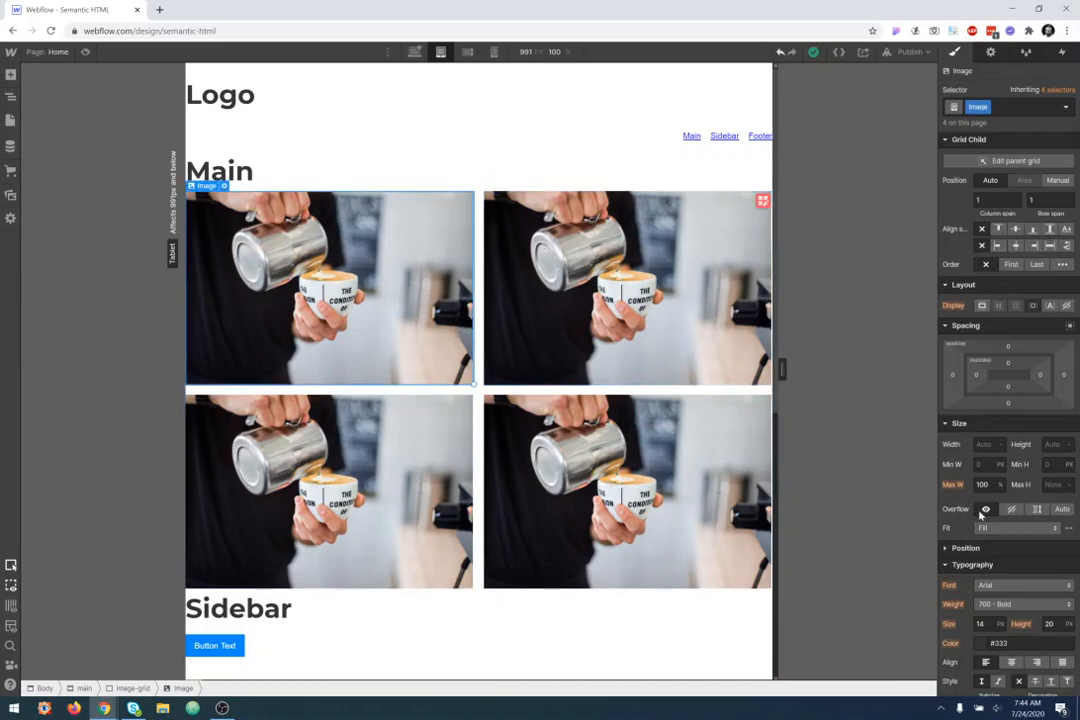
pyautogui.write('100px')
pyautogui.press('Return')
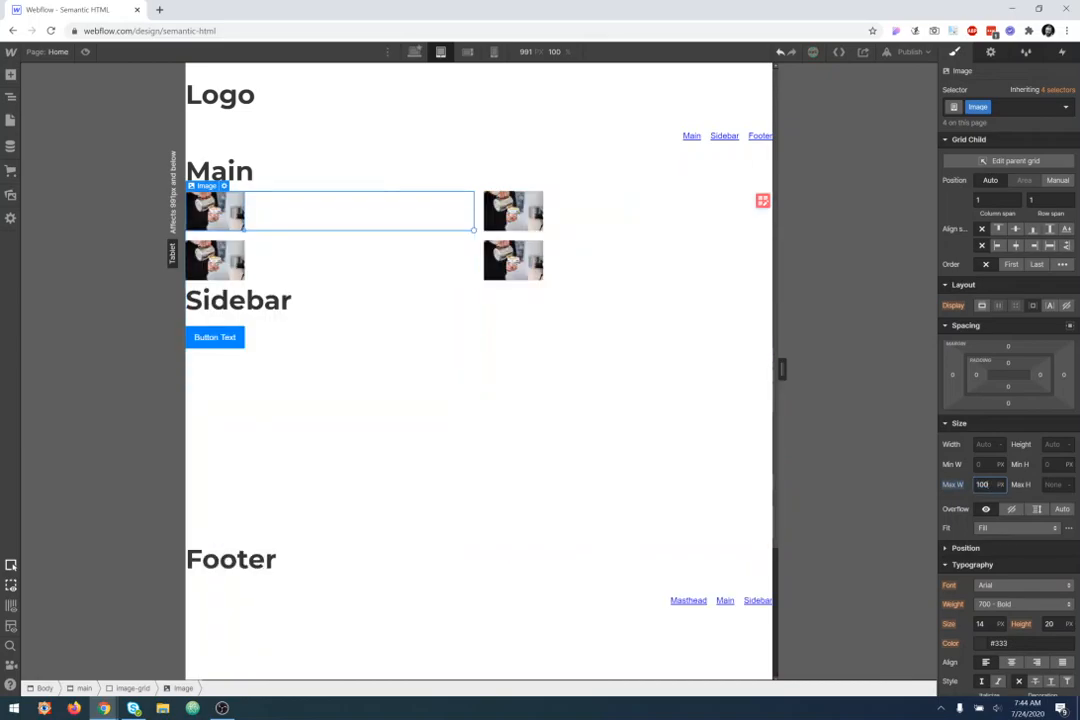
# Step: Inspect the image-grid container and the cell bounds around the images in its first column
pyautogui.click(312, 259)
pyautogui.click(238, 263)
pyautogui.click(268, 258)
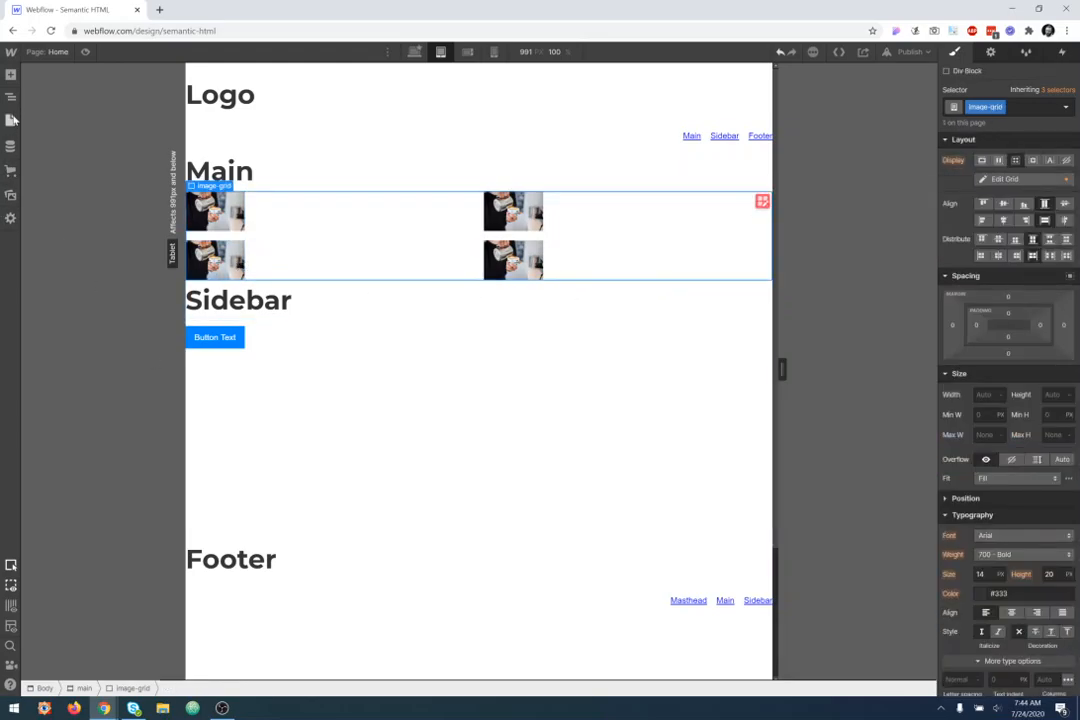
pyautogui.click(282, 223)
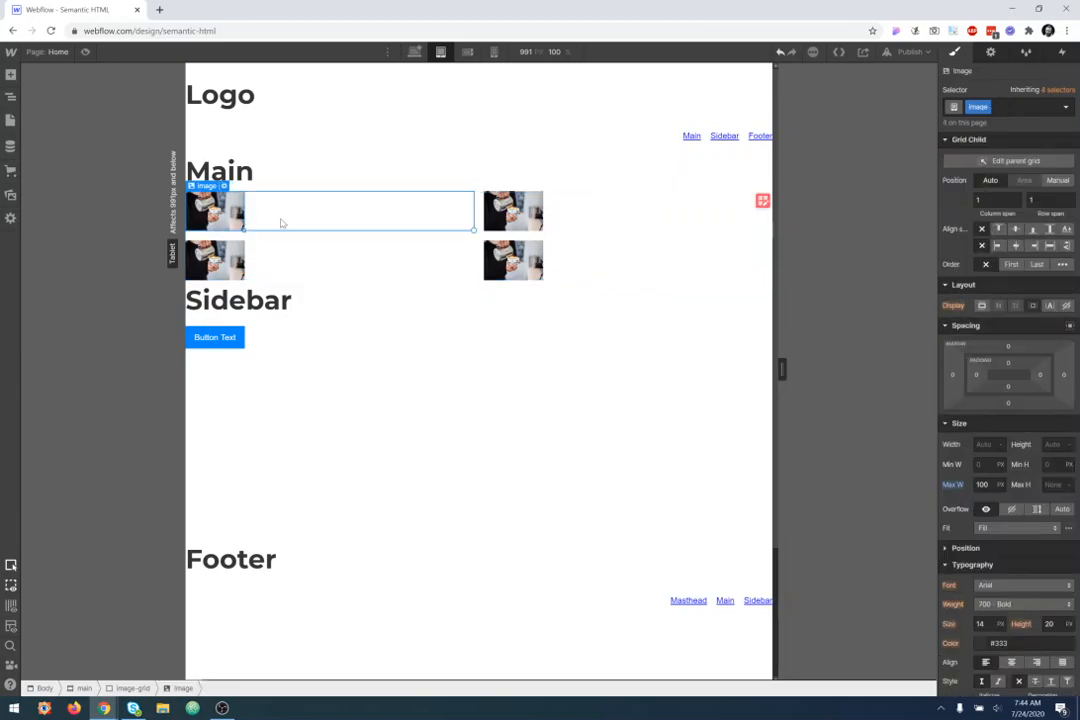
pyautogui.click(335, 224)
pyautogui.click(230, 215)
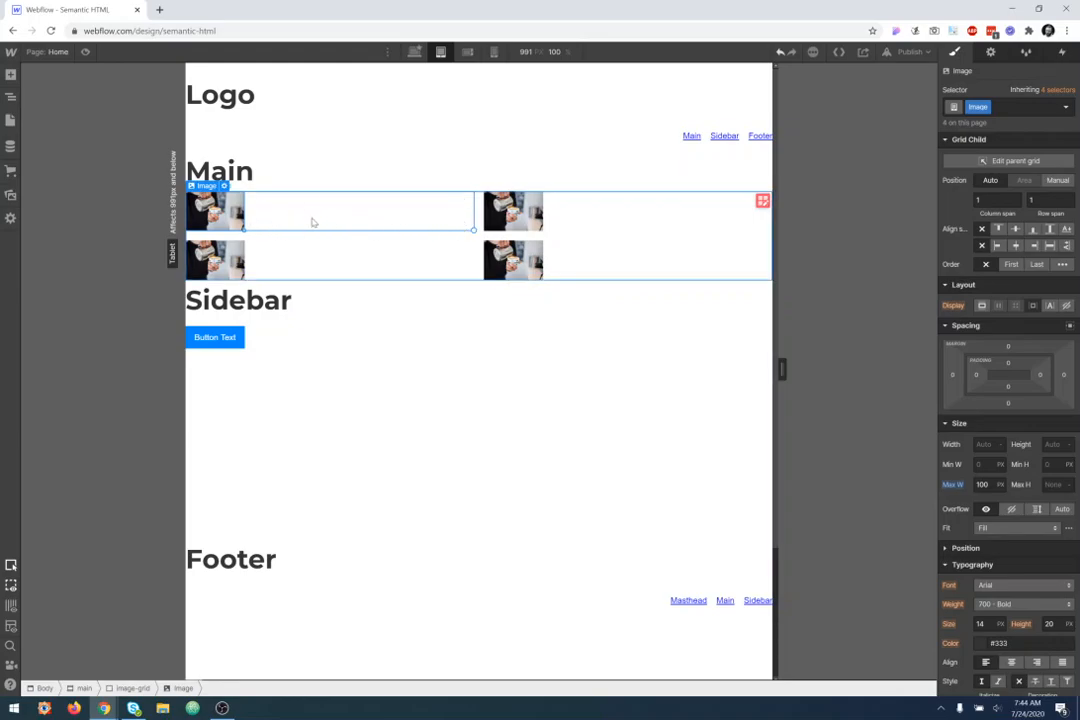
pyautogui.click(292, 255)
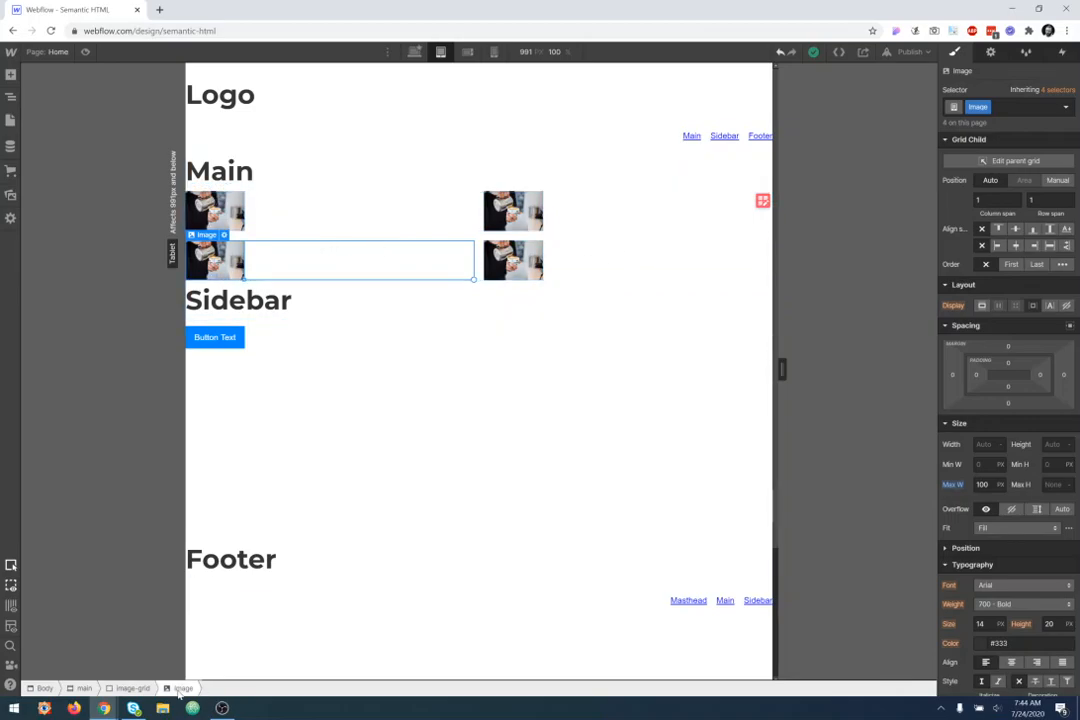
# Step: Try center alignment on the image-grid's items with center and end justification, and return the justification to stretch
pyautogui.click(132, 688)
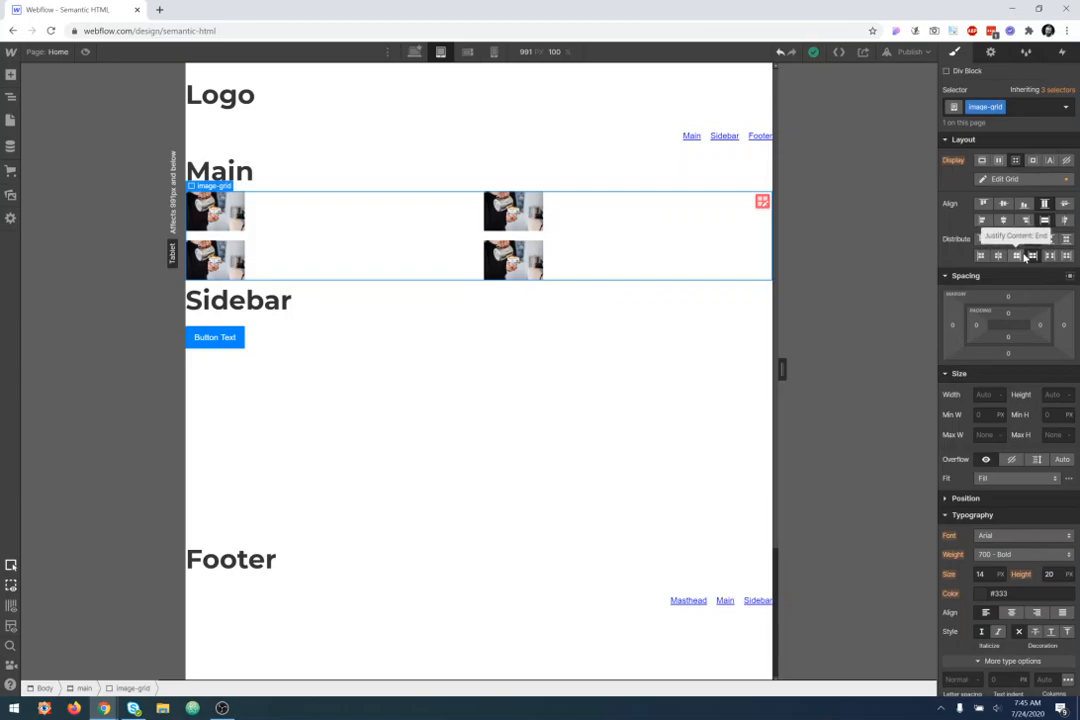
pyautogui.click(1004, 205)
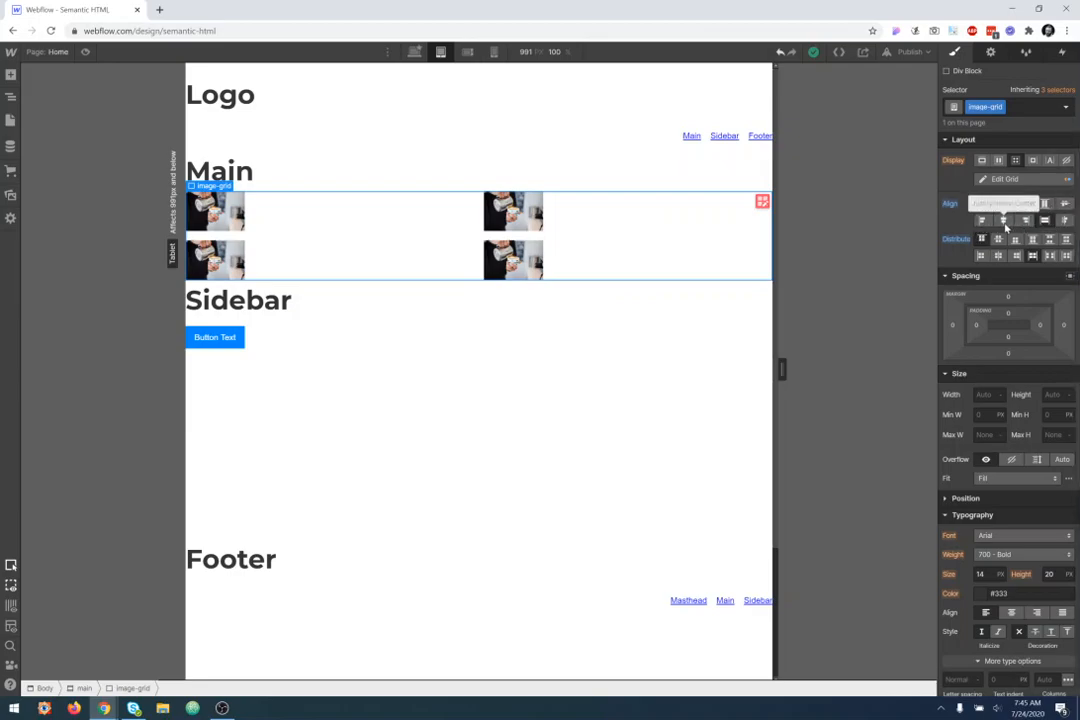
pyautogui.click(1004, 221)
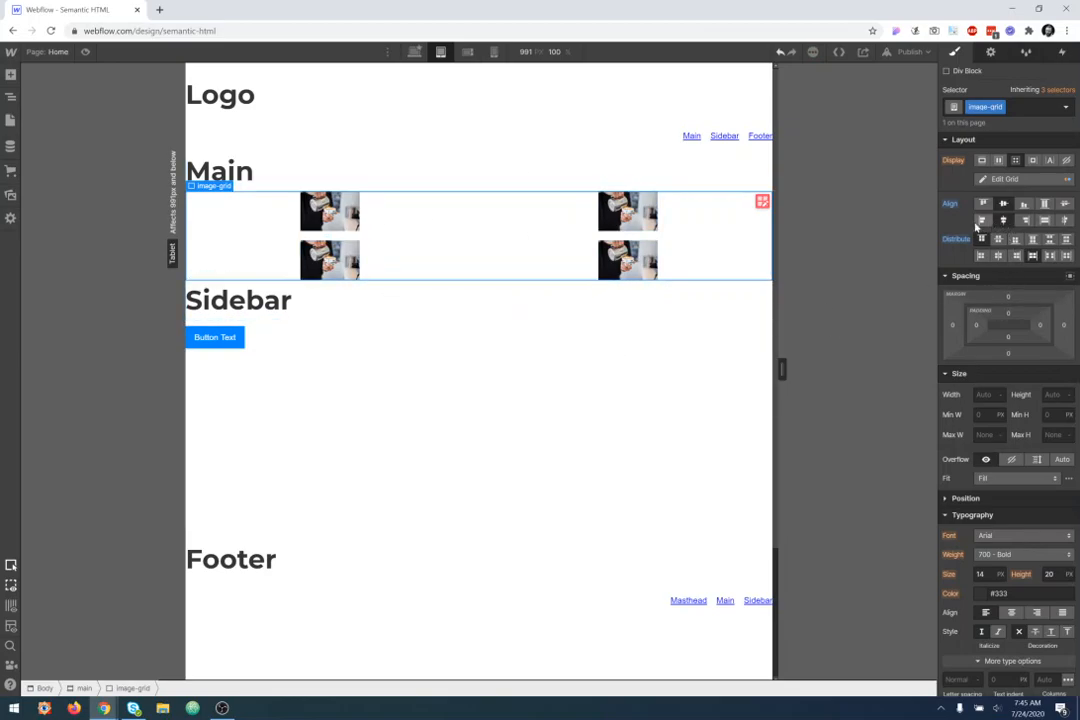
pyautogui.click(1026, 221)
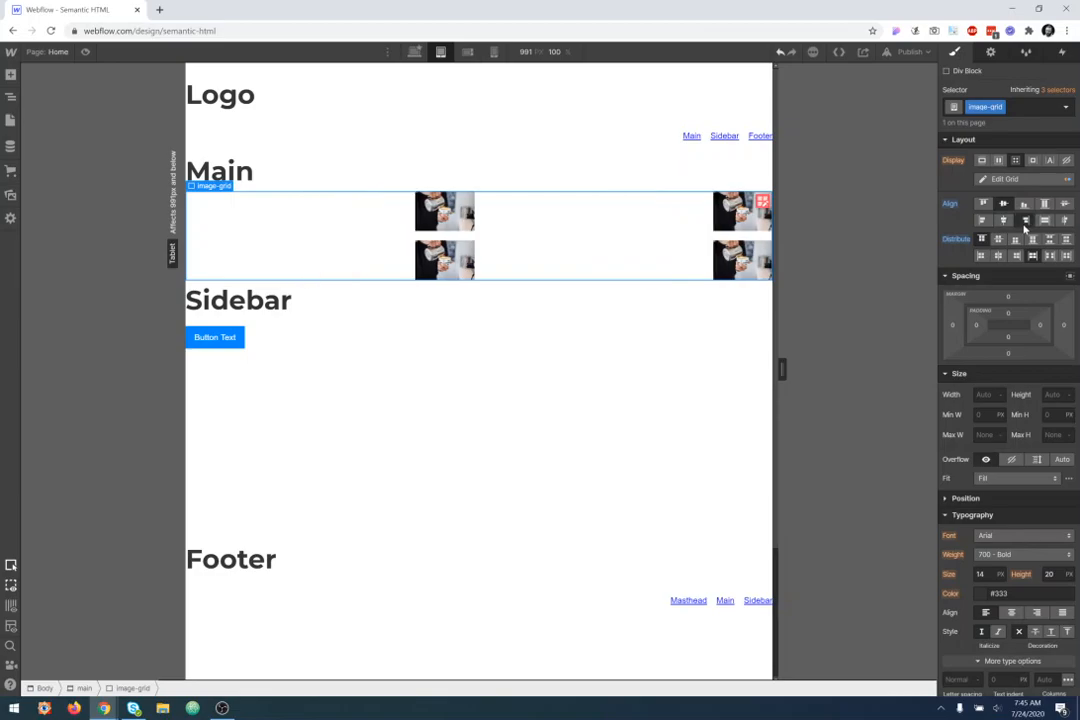
pyautogui.click(1045, 221)
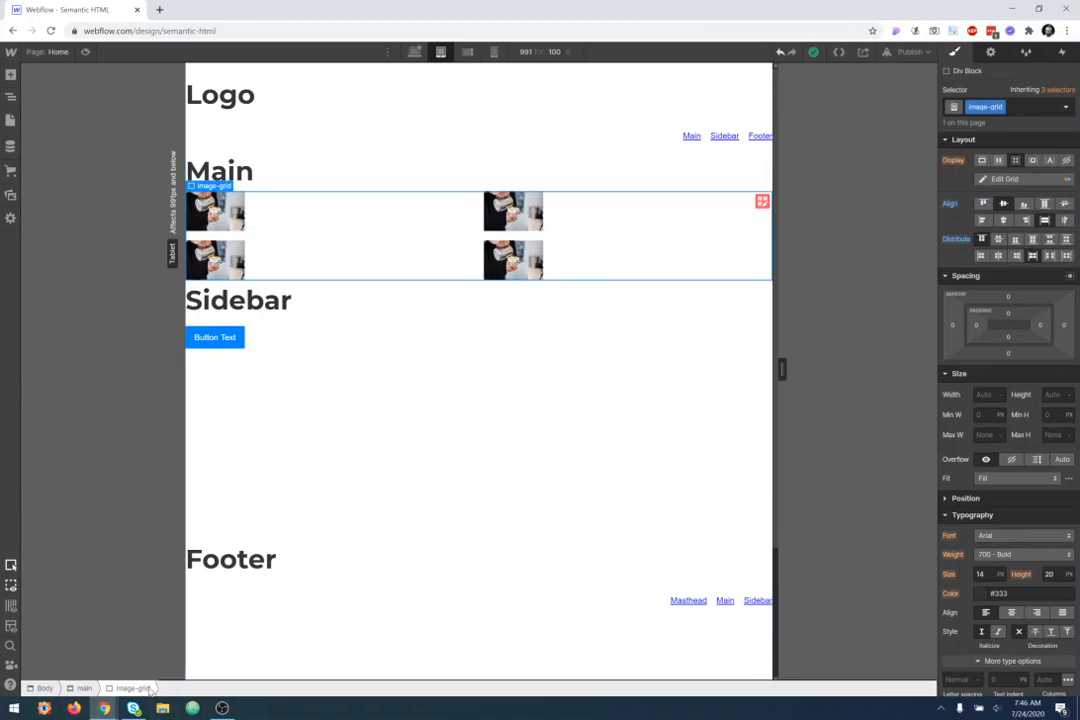
# Step: Set the image-grid's height to 50 VH and set its items' alignment and justification to start, trying center justification first
pyautogui.click(1053, 395)
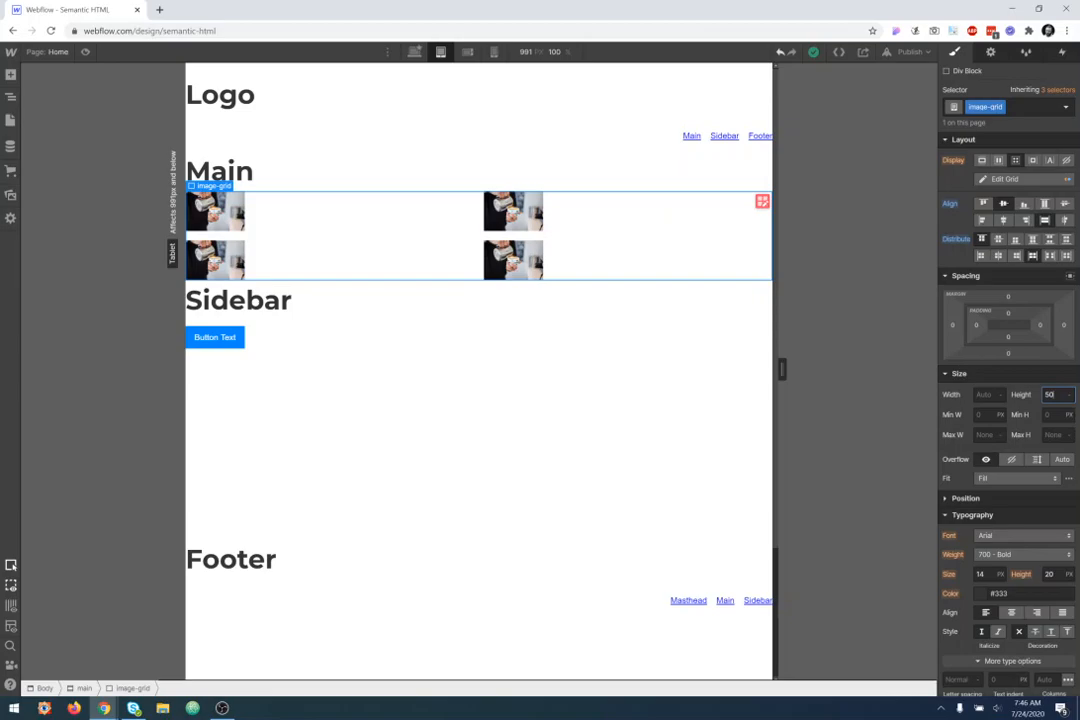
pyautogui.press('Return')
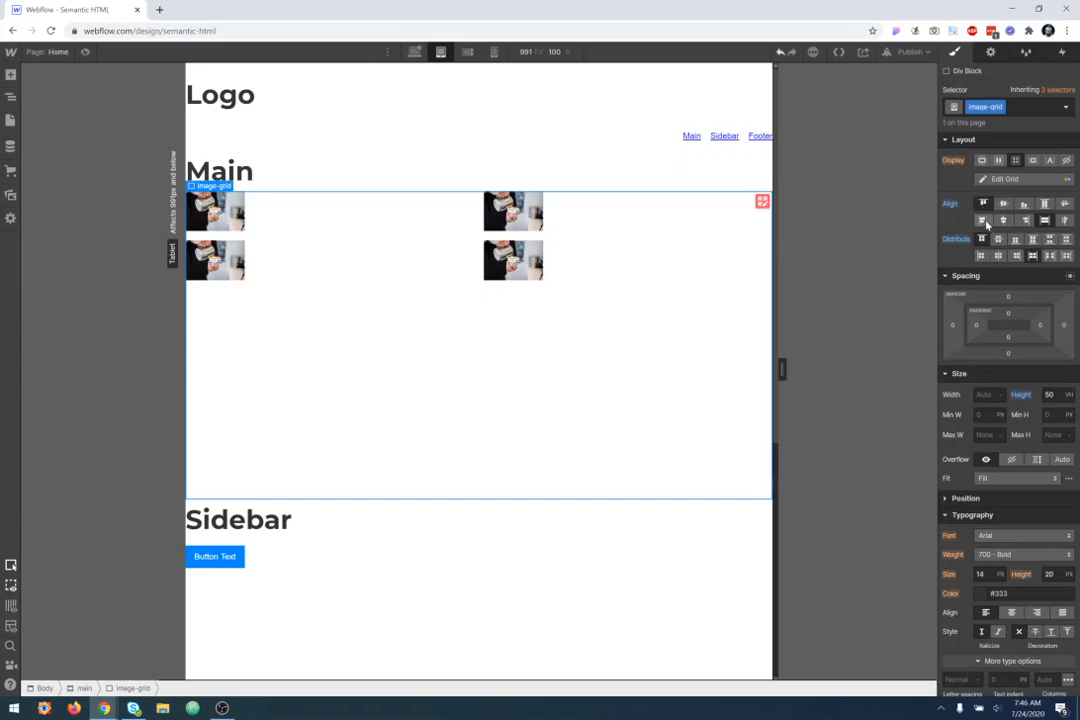
pyautogui.click(987, 226)
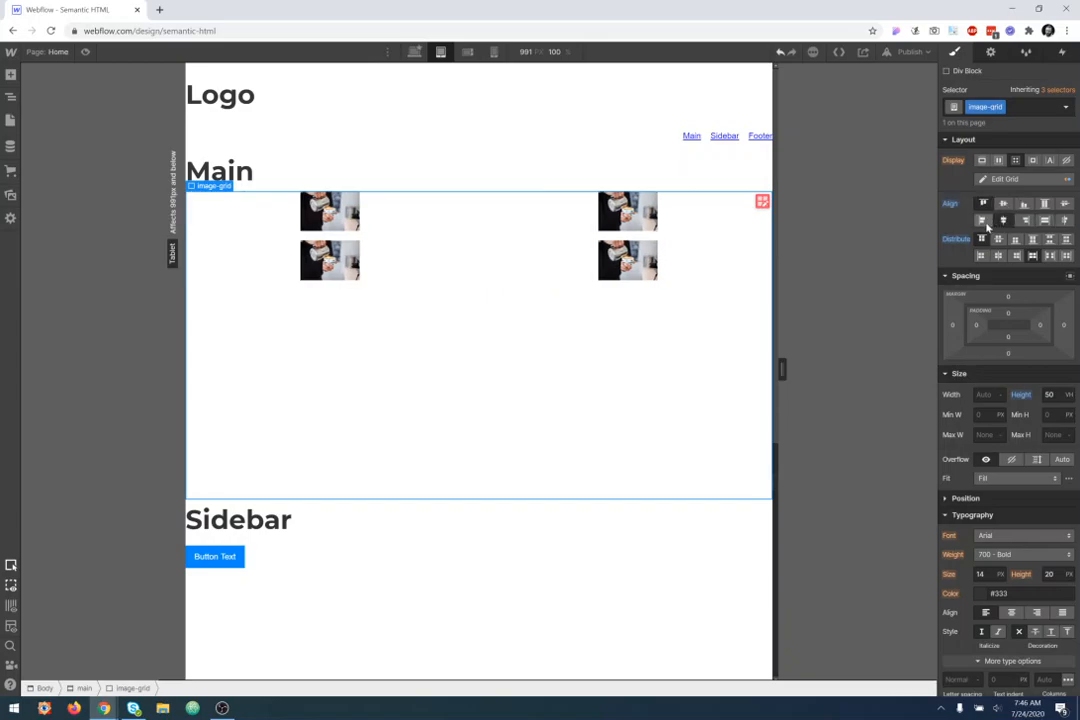
pyautogui.click(985, 224)
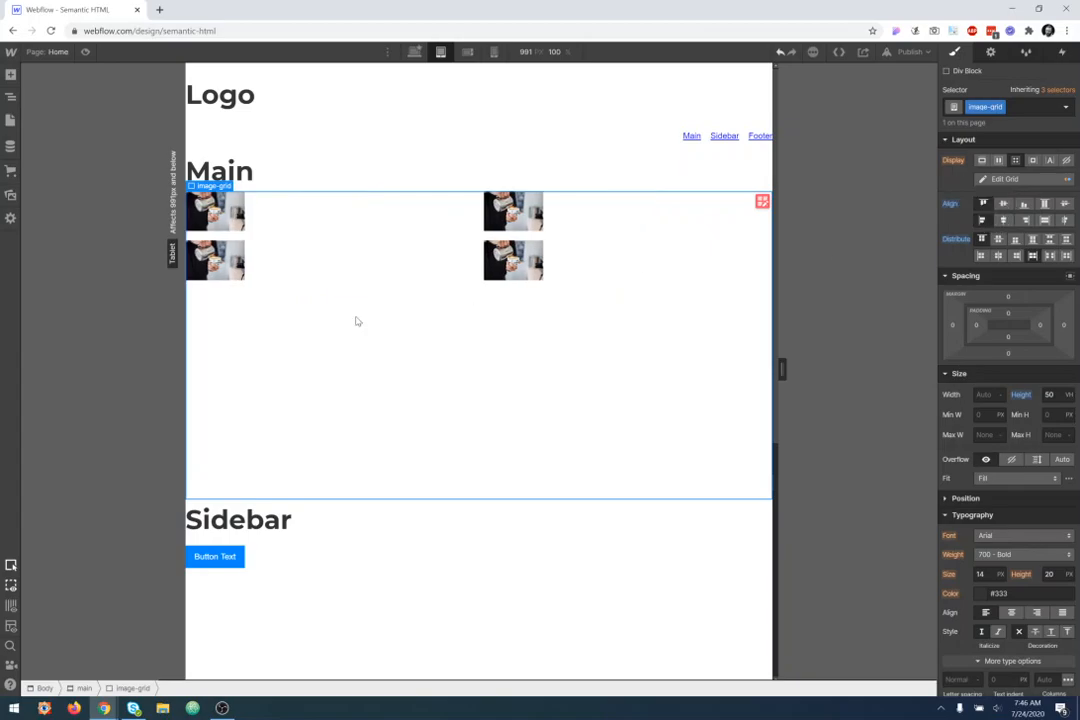
# Step: Try space between, space around, start, center and end for the grid's align-content, settling on stretch with justify-content at start
pyautogui.click(1049, 240)
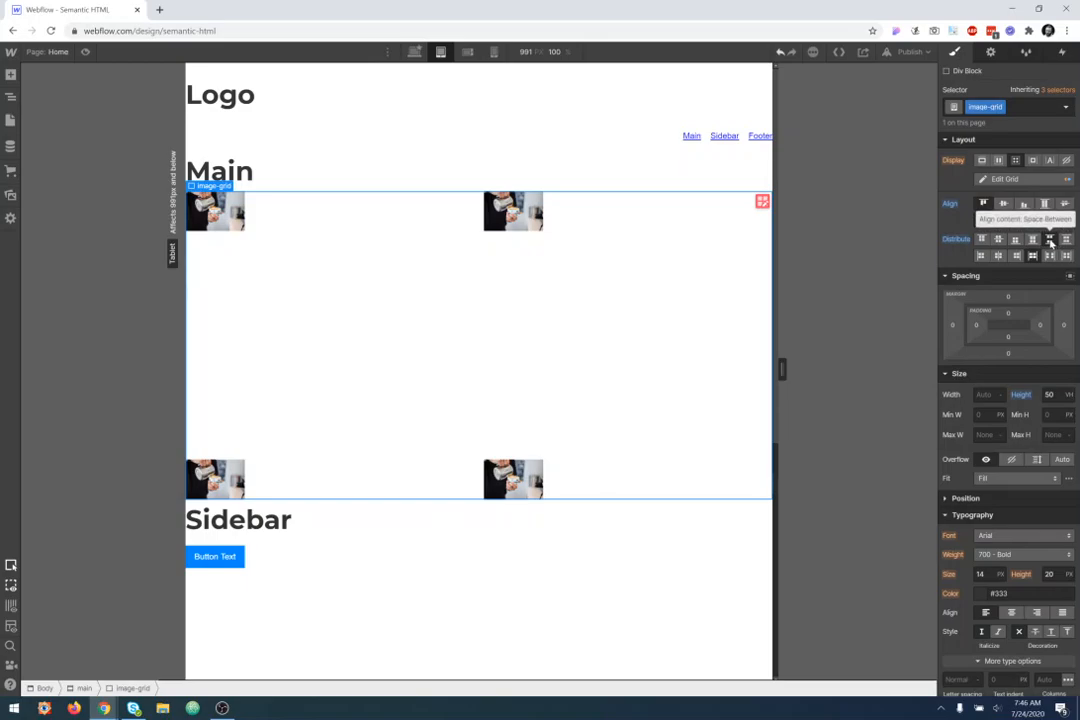
pyautogui.click(1033, 240)
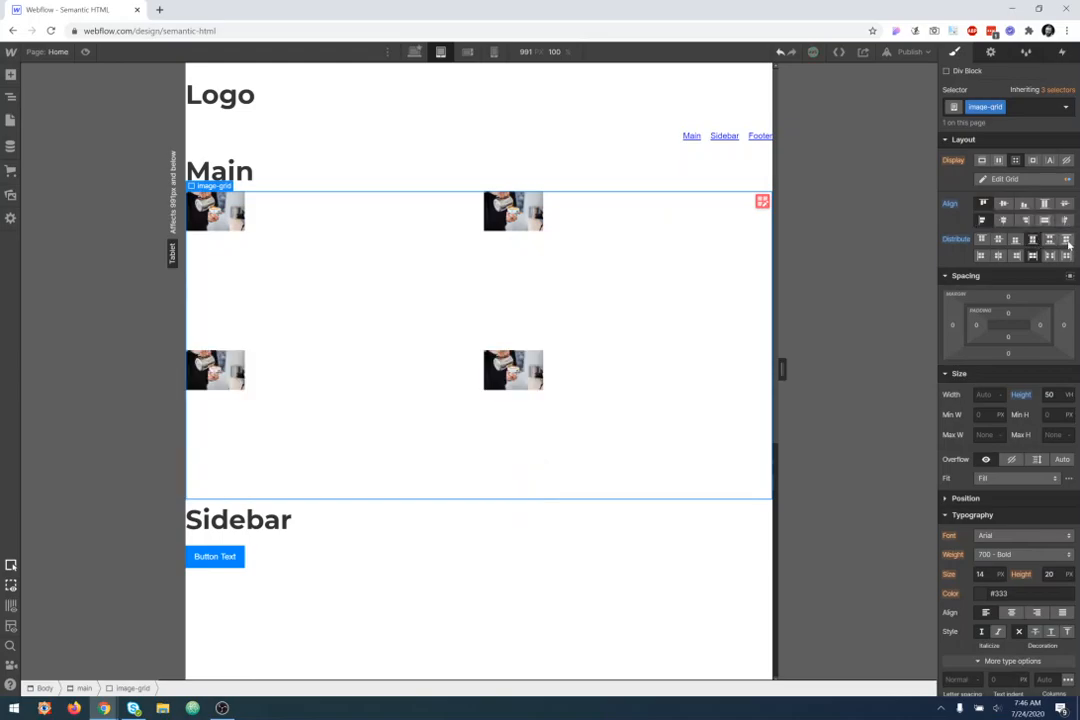
pyautogui.click(1066, 241)
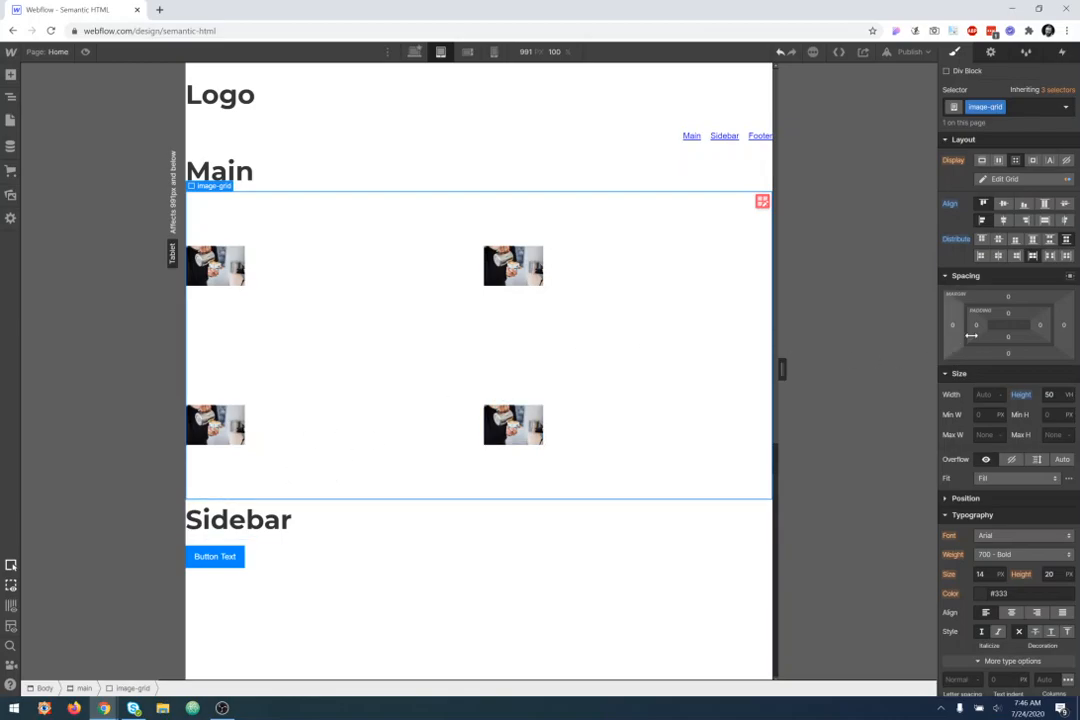
pyautogui.click(1017, 260)
pyautogui.click(1035, 260)
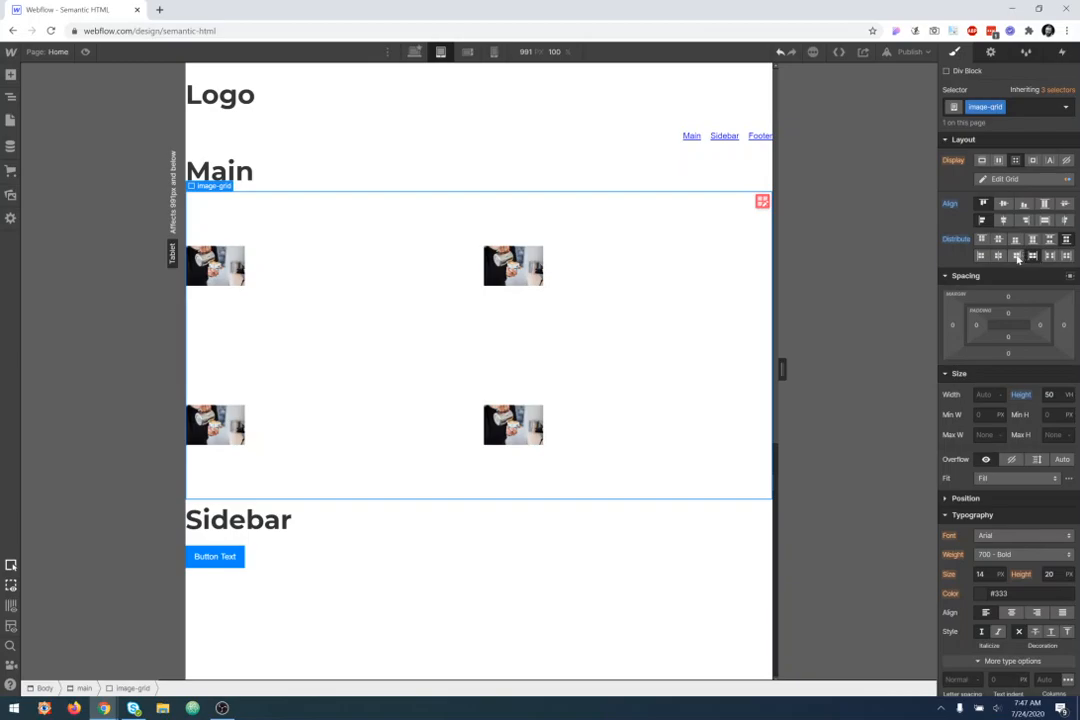
pyautogui.click(981, 239)
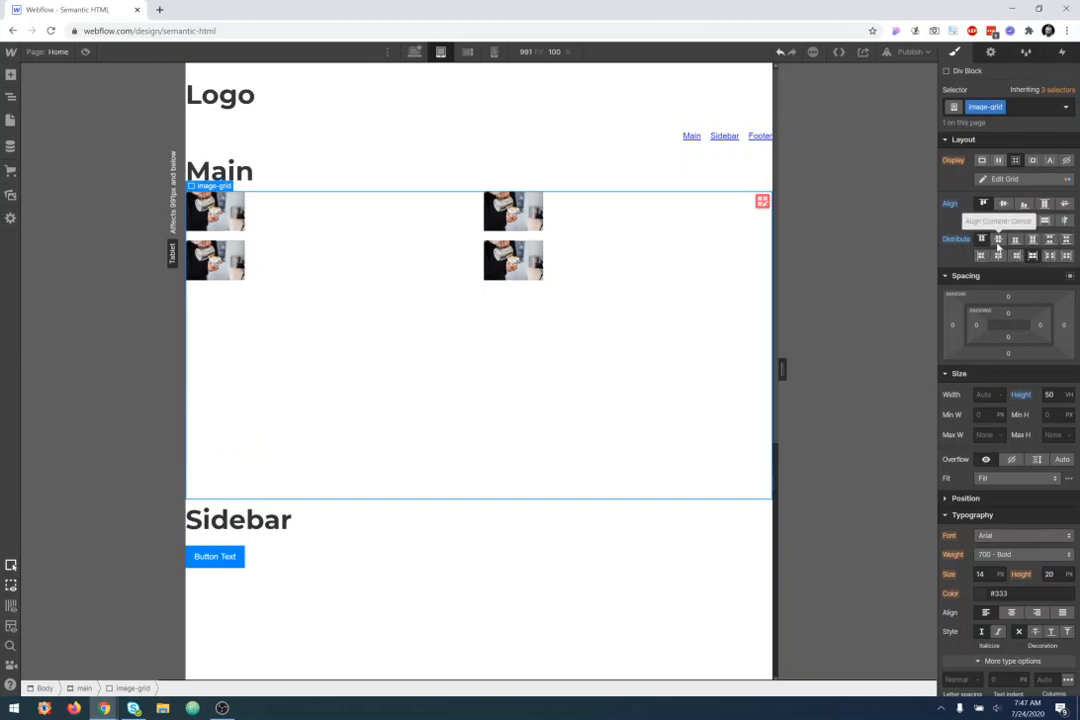
pyautogui.click(998, 239)
pyautogui.click(1016, 241)
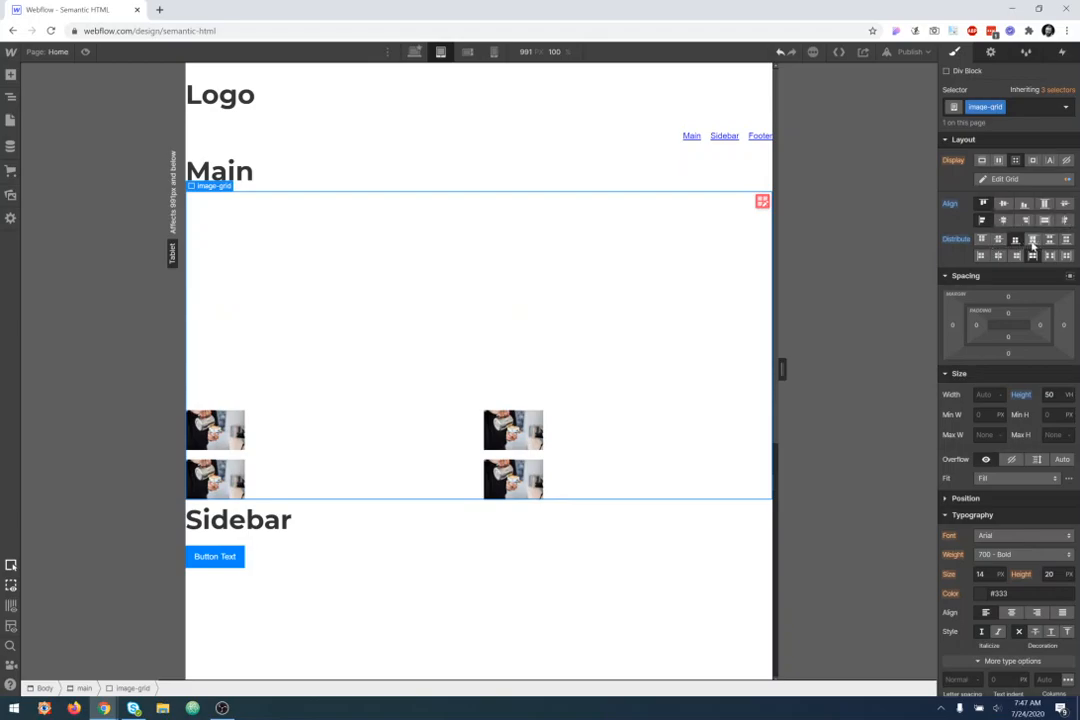
pyautogui.click(1033, 241)
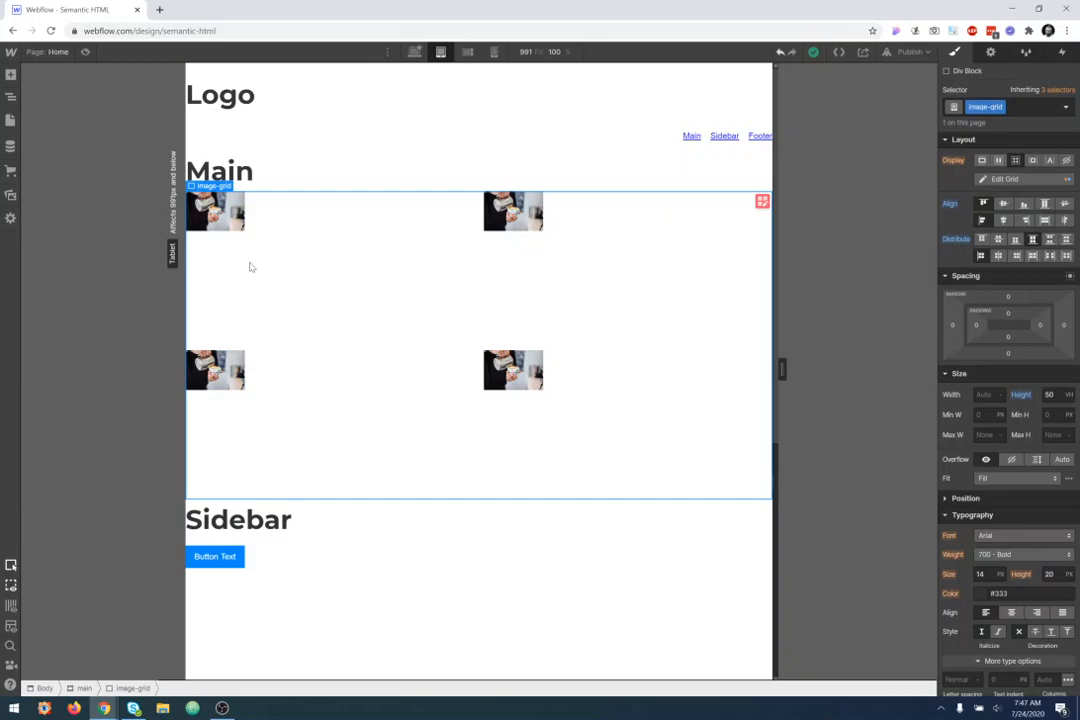
# Step: Align only the first image to the end of its grid cell vertically, and reselect the image-grid container
pyautogui.click(235, 232)
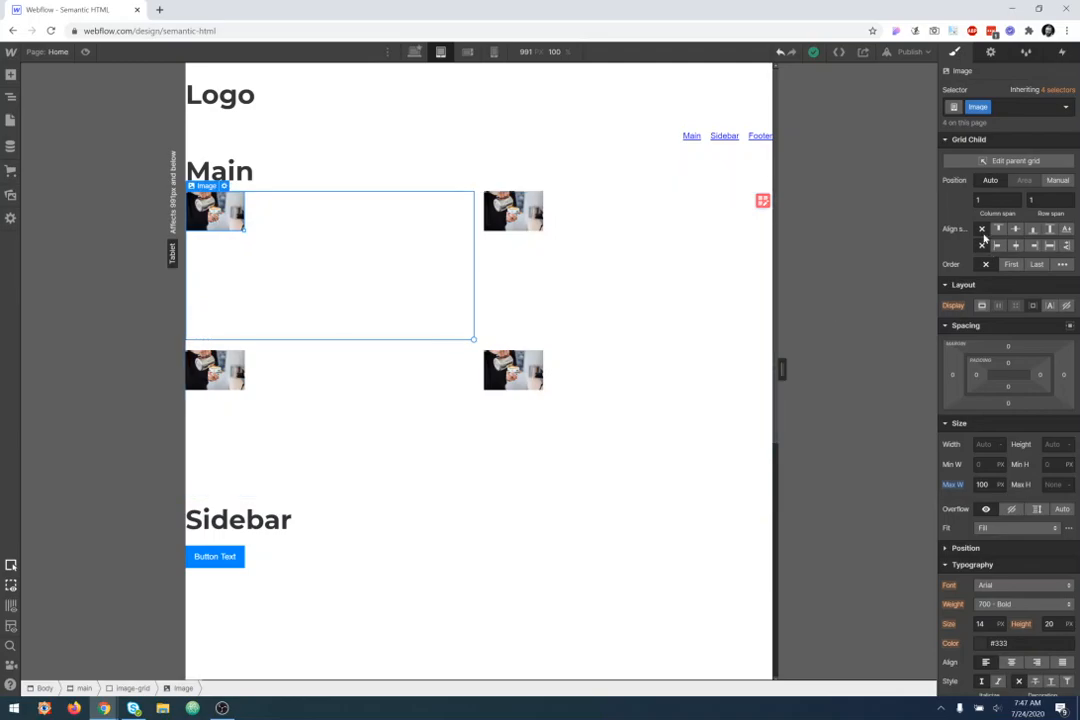
pyautogui.click(1035, 233)
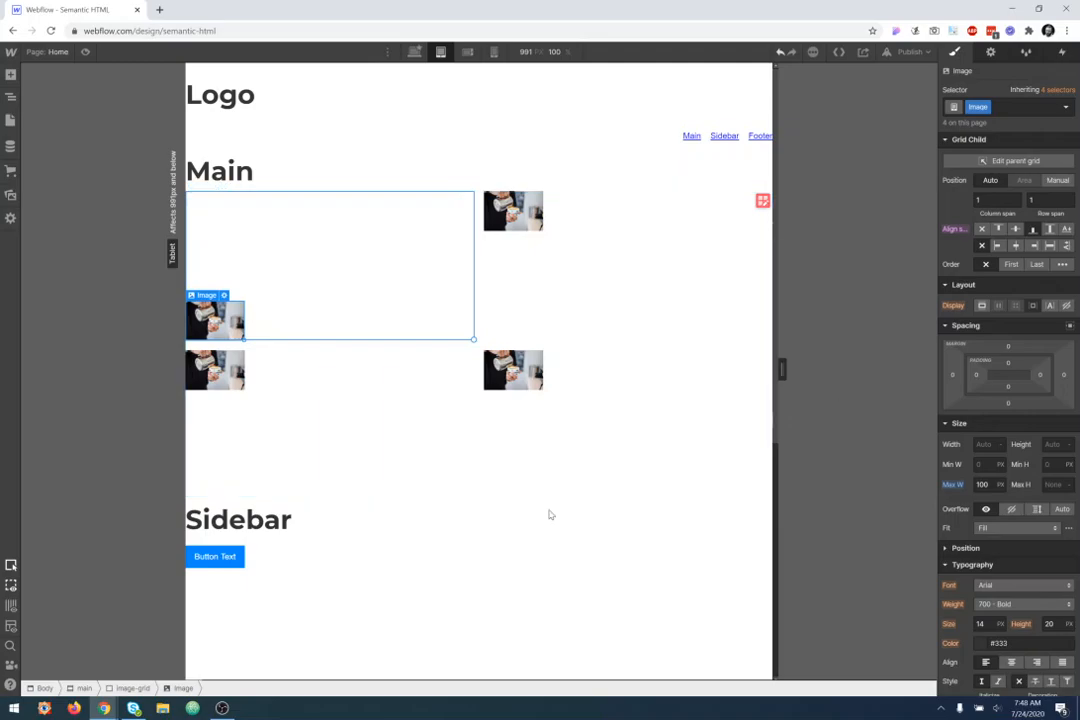
pyautogui.click(312, 450)
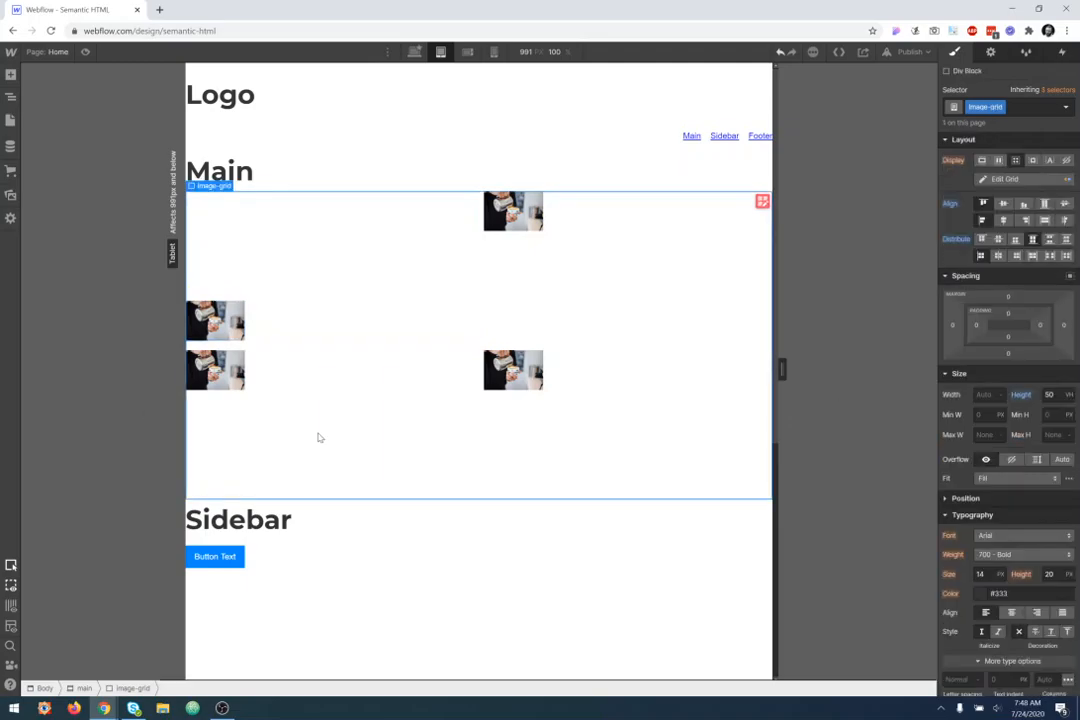
# Step: Try end, start and center justification on the third image, then center it both ways within its grid cell
pyautogui.click(238, 321)
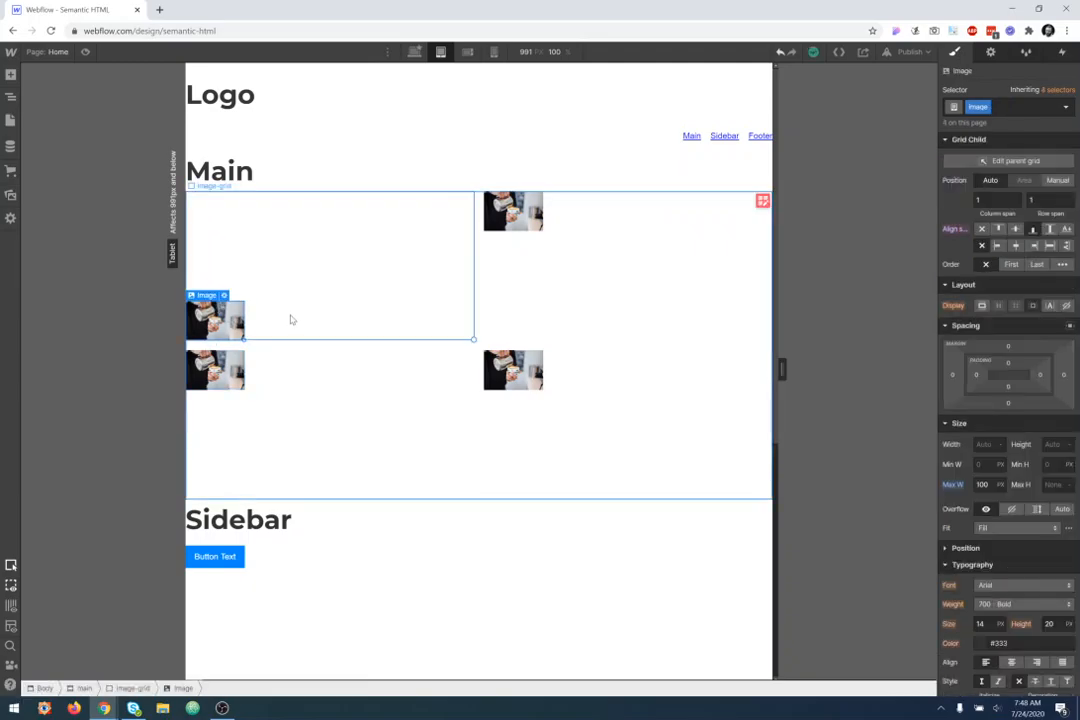
pyautogui.click(540, 225)
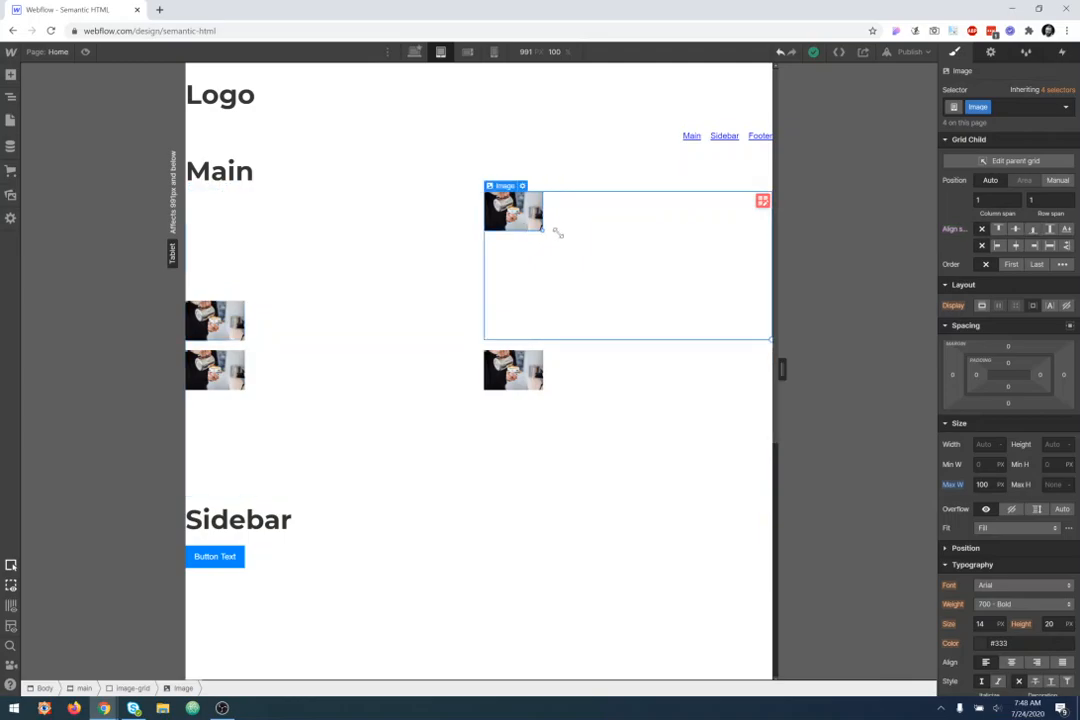
pyautogui.click(515, 372)
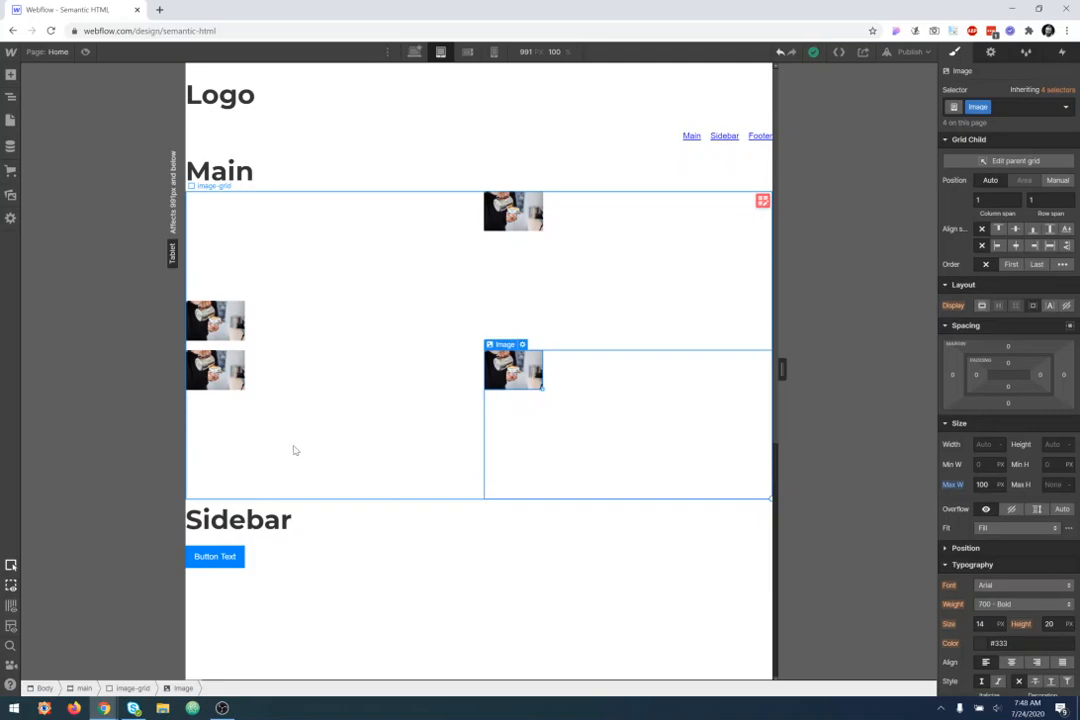
pyautogui.click(232, 380)
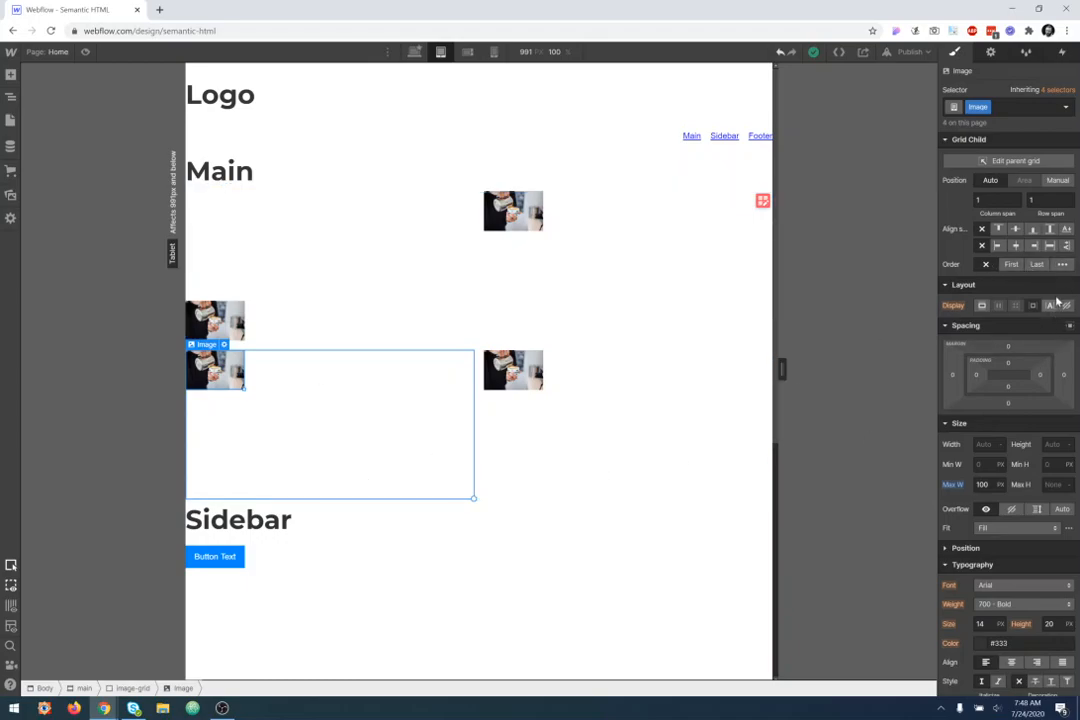
pyautogui.click(1035, 248)
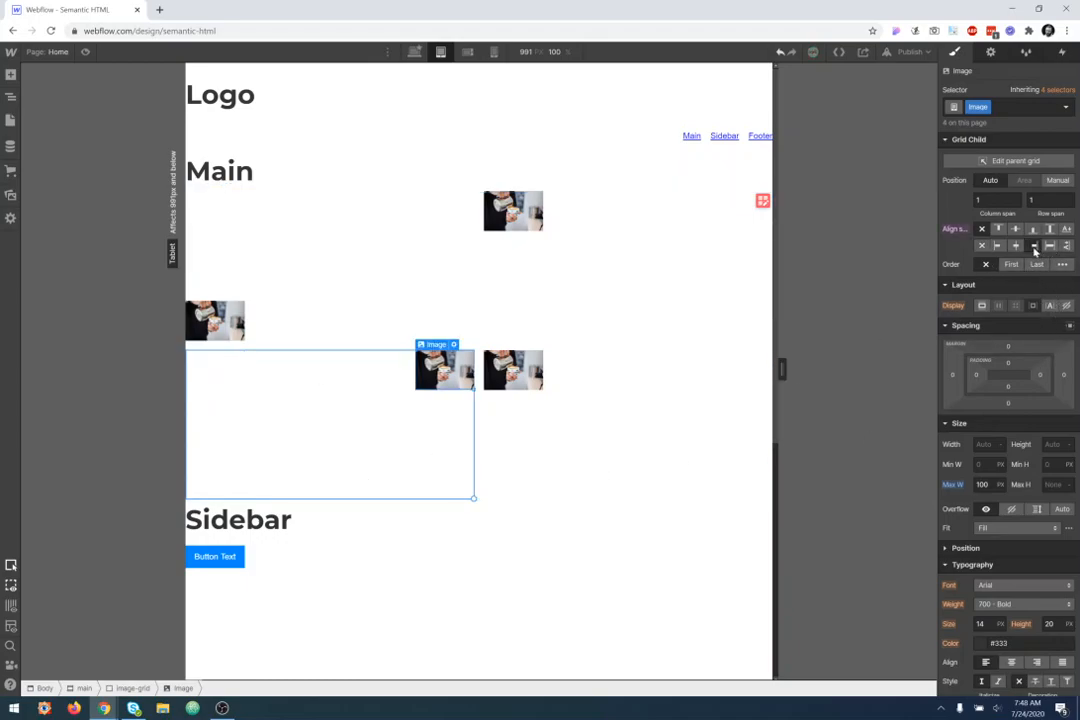
pyautogui.click(1016, 246)
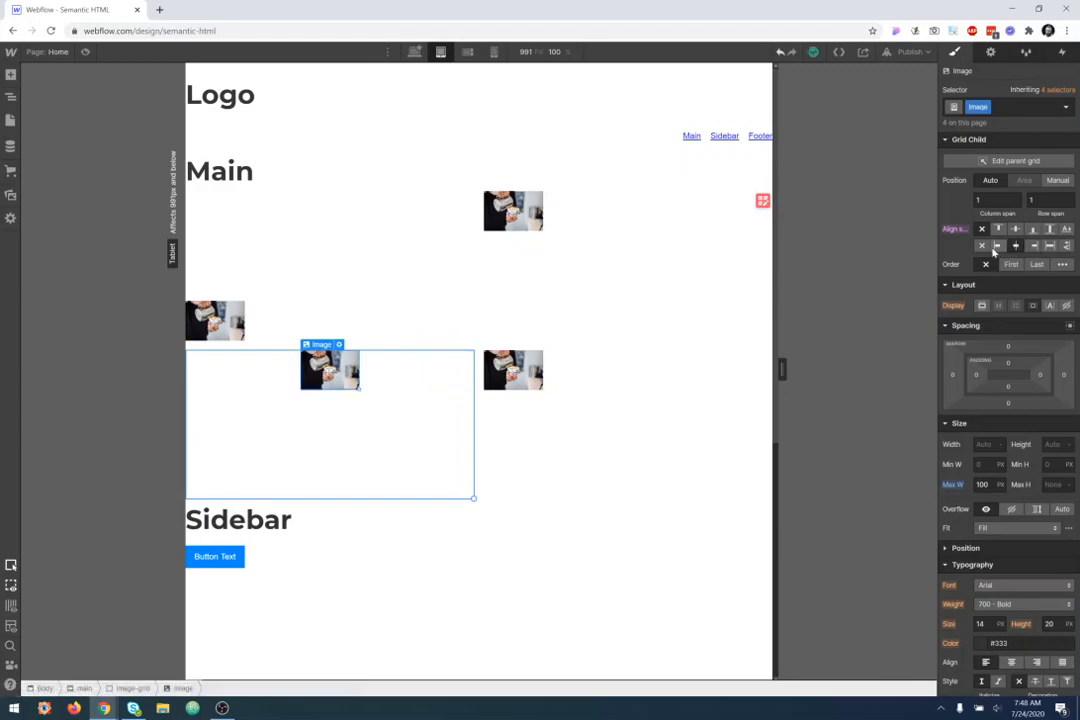
pyautogui.click(997, 246)
pyautogui.click(1016, 246)
pyautogui.click(1015, 229)
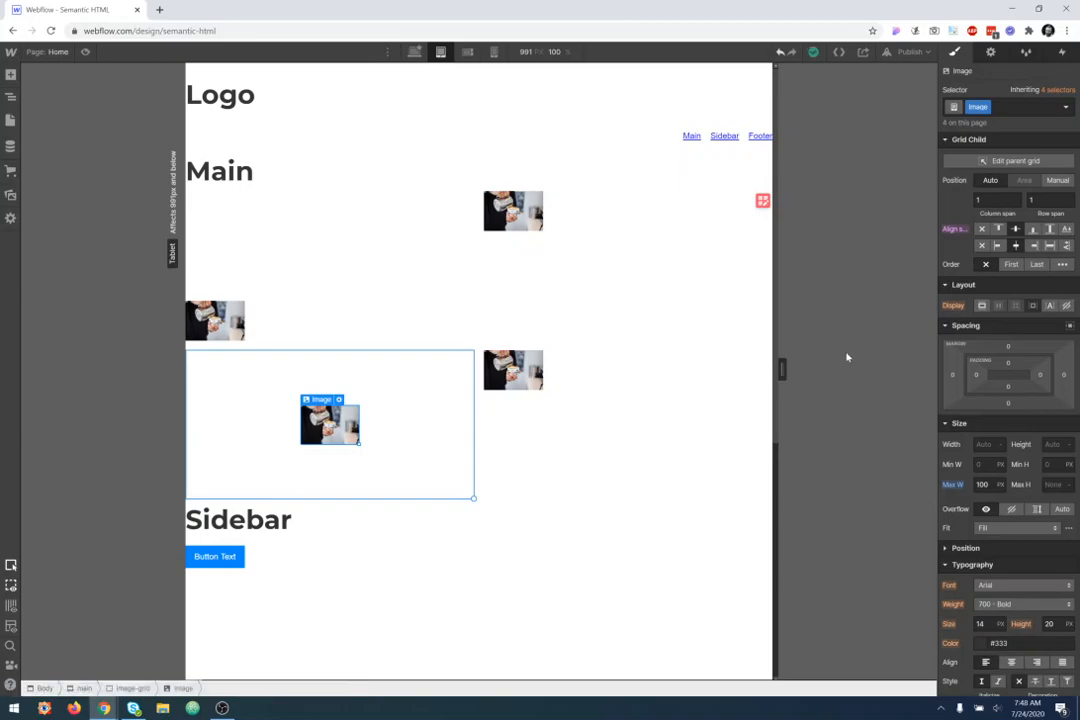
# Step: Review the images' order in the element tree and return the first and third images to the grid's default alignment
pyautogui.click(1062, 264)
pyautogui.click(514, 372)
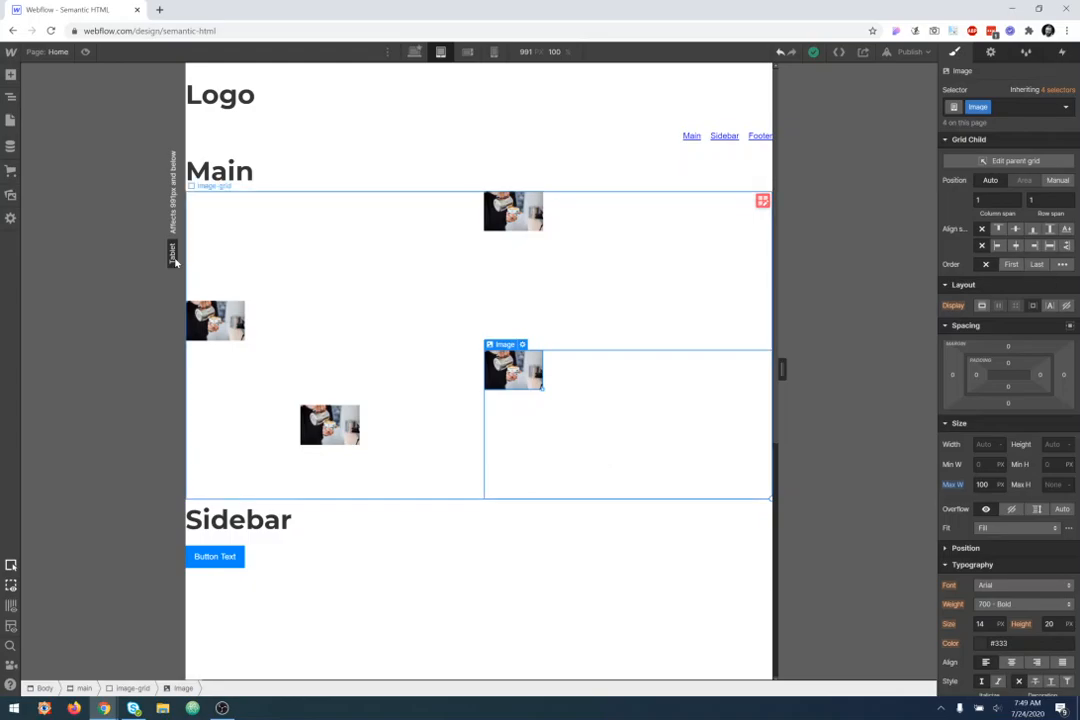
pyautogui.press('z')
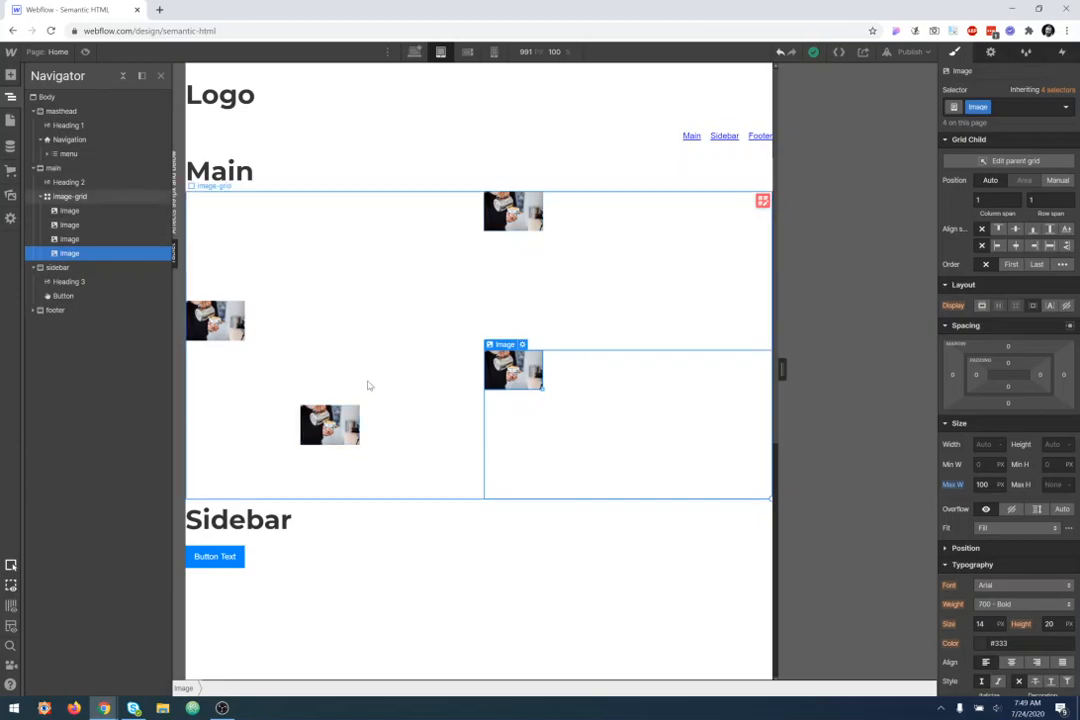
pyautogui.click(444, 585)
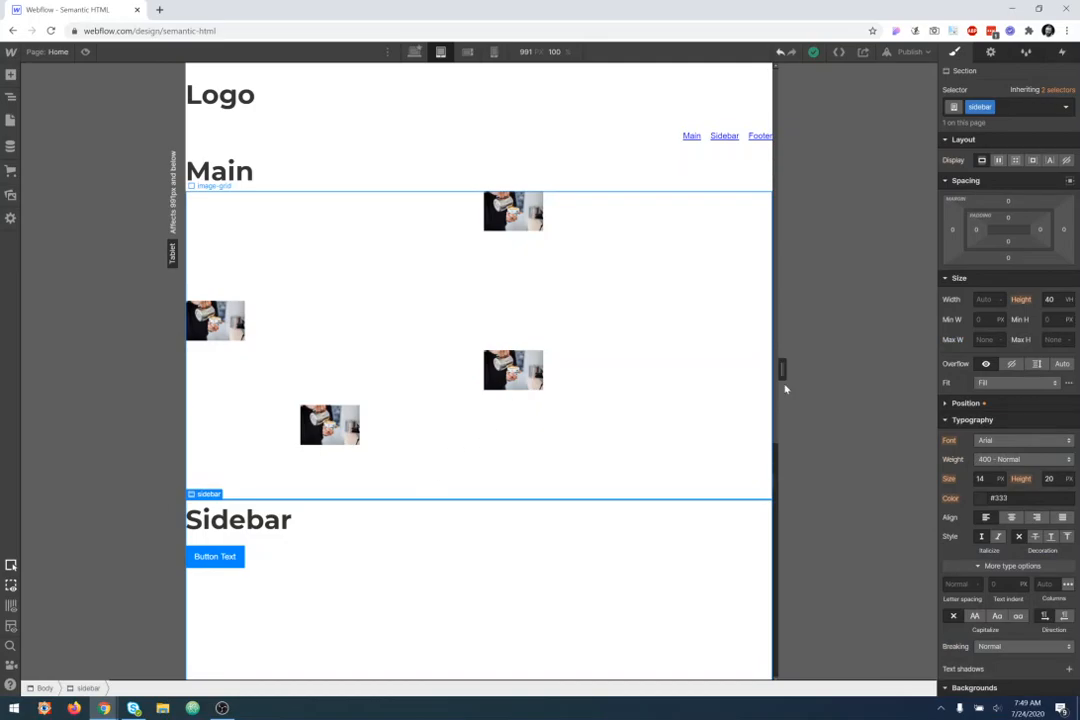
pyautogui.click(513, 370)
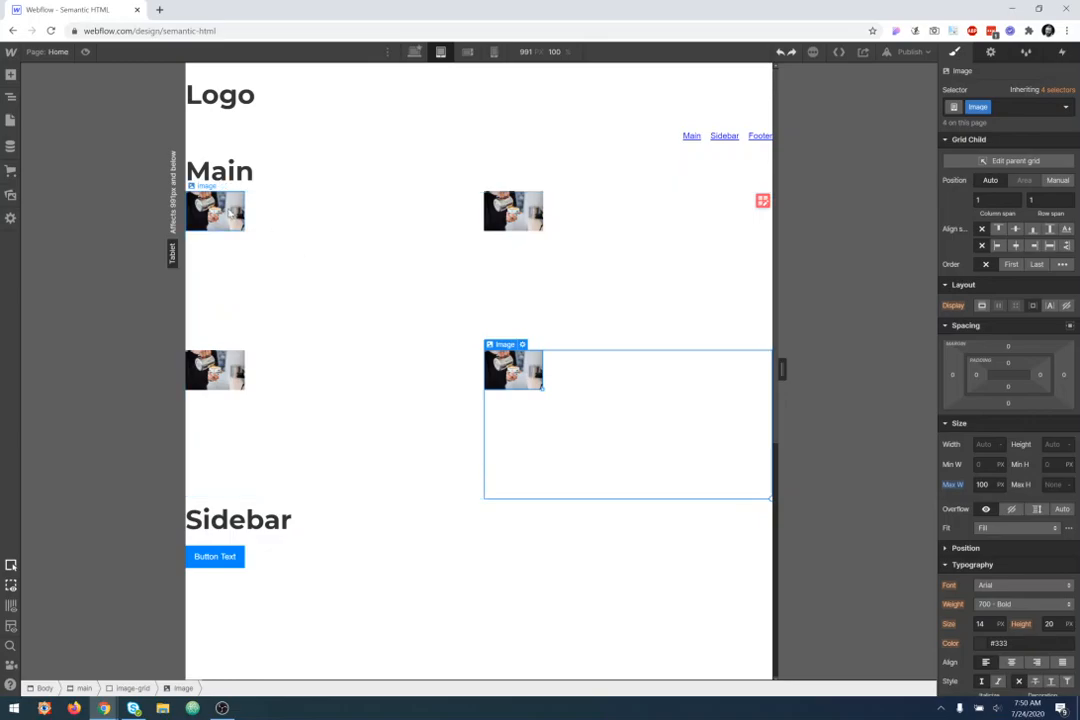
# Step: Position the first image manually, spanning columns 1 to 2 in row 1
pyautogui.click(248, 252)
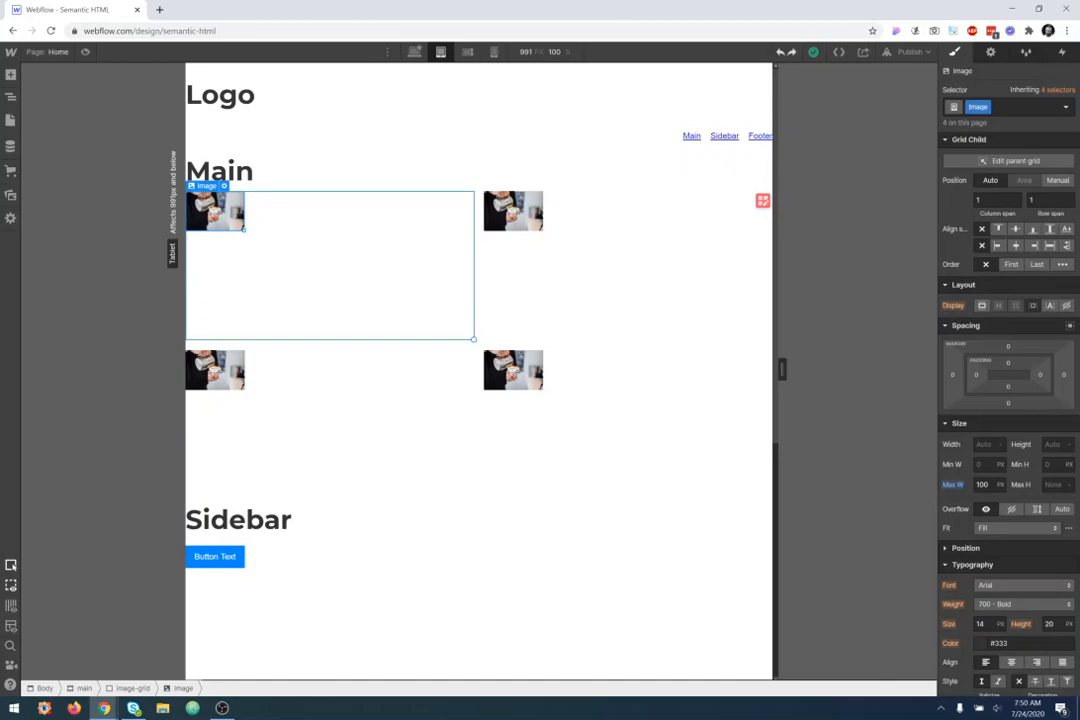
pyautogui.click(1057, 181)
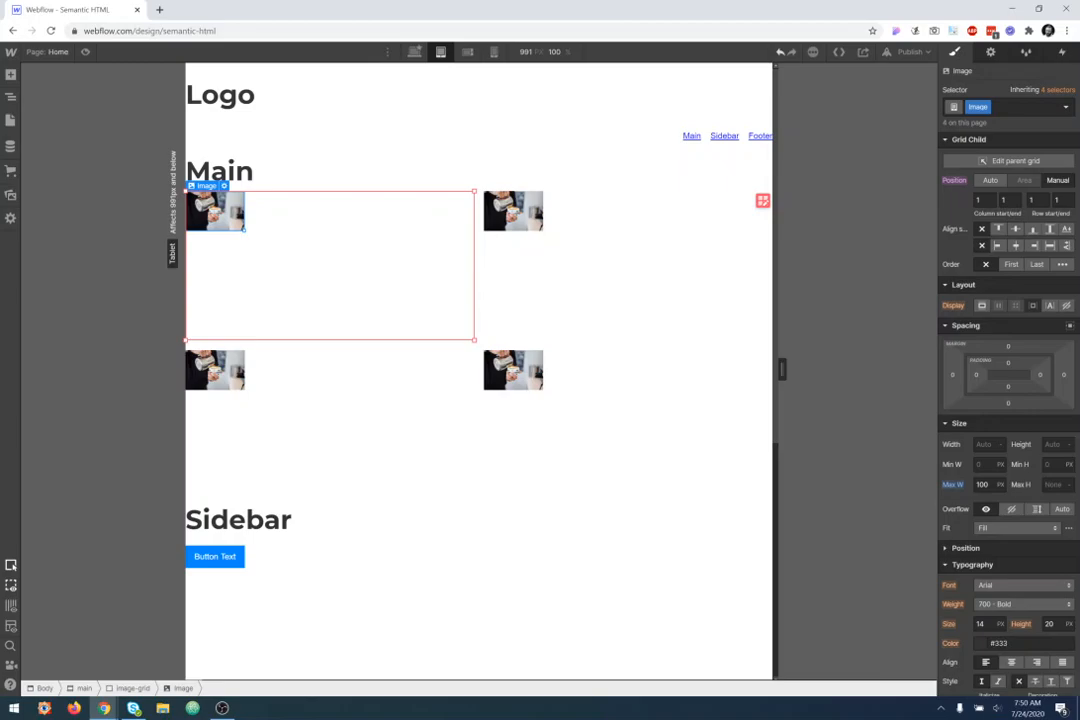
pyautogui.click(984, 201)
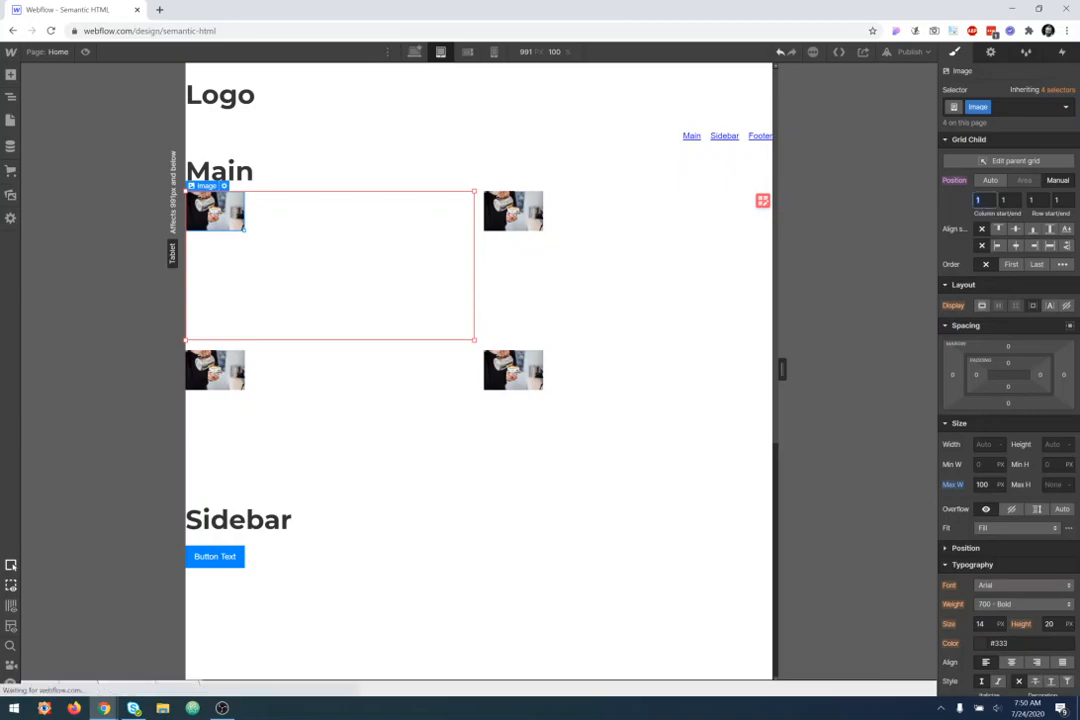
pyautogui.press('Tab')
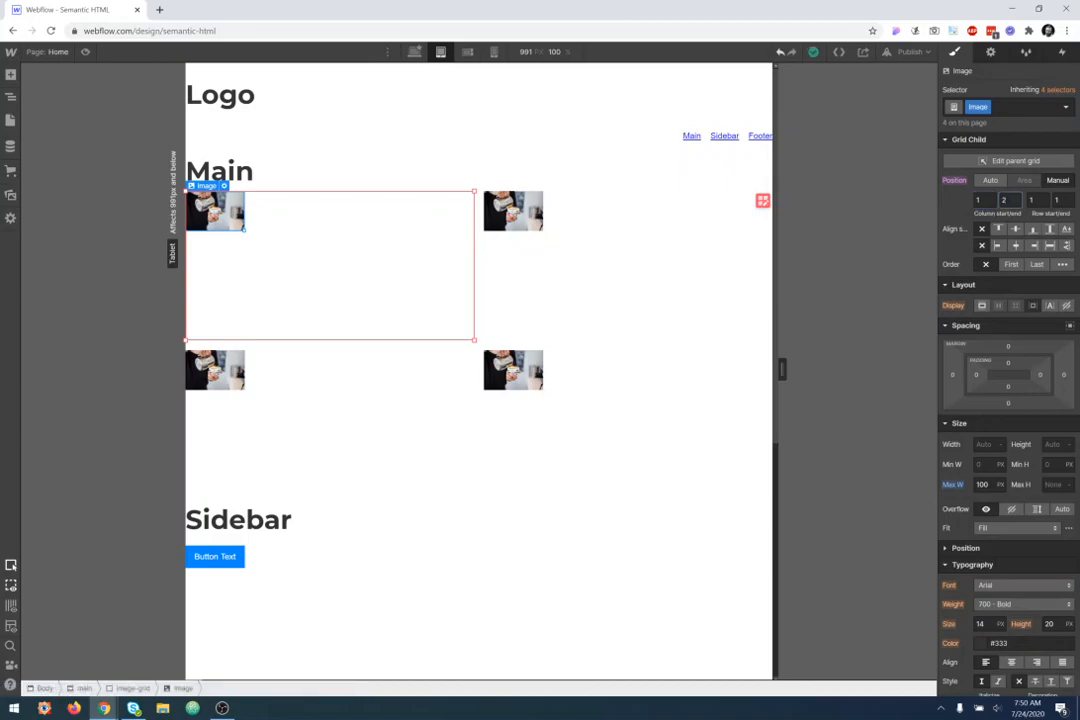
pyautogui.press('Return')
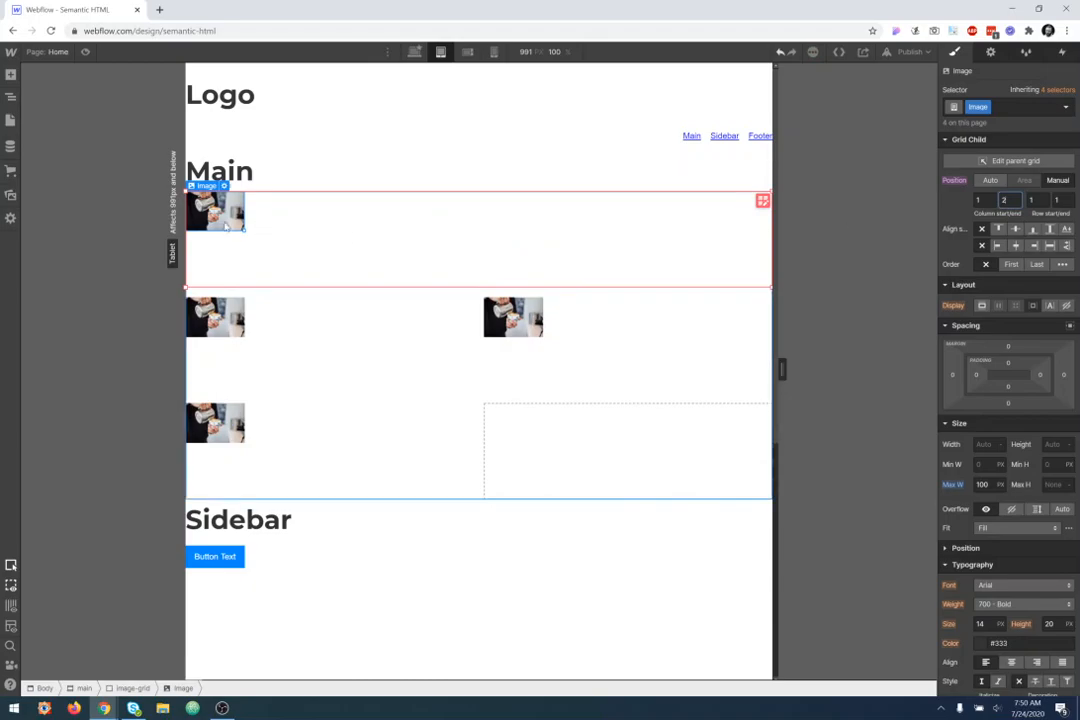
# Step: Examine how the other images flow around the manually placed one, including the grid's row structure and the last row's sizing
pyautogui.click(227, 218)
pyautogui.click(293, 335)
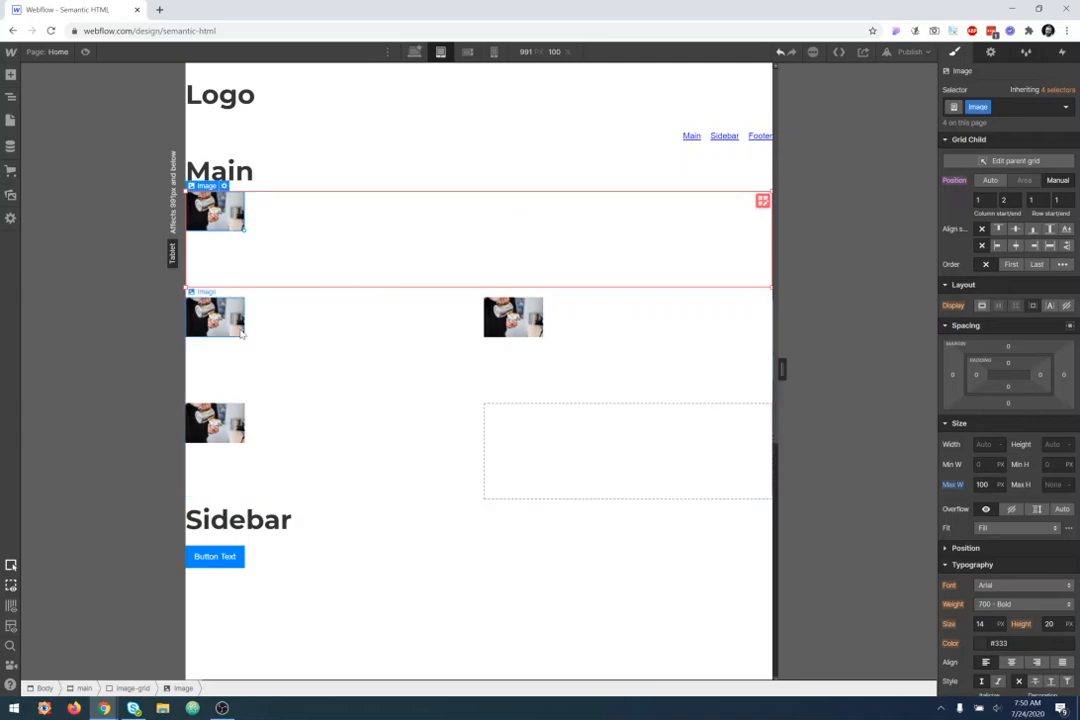
pyautogui.click(541, 332)
pyautogui.click(224, 355)
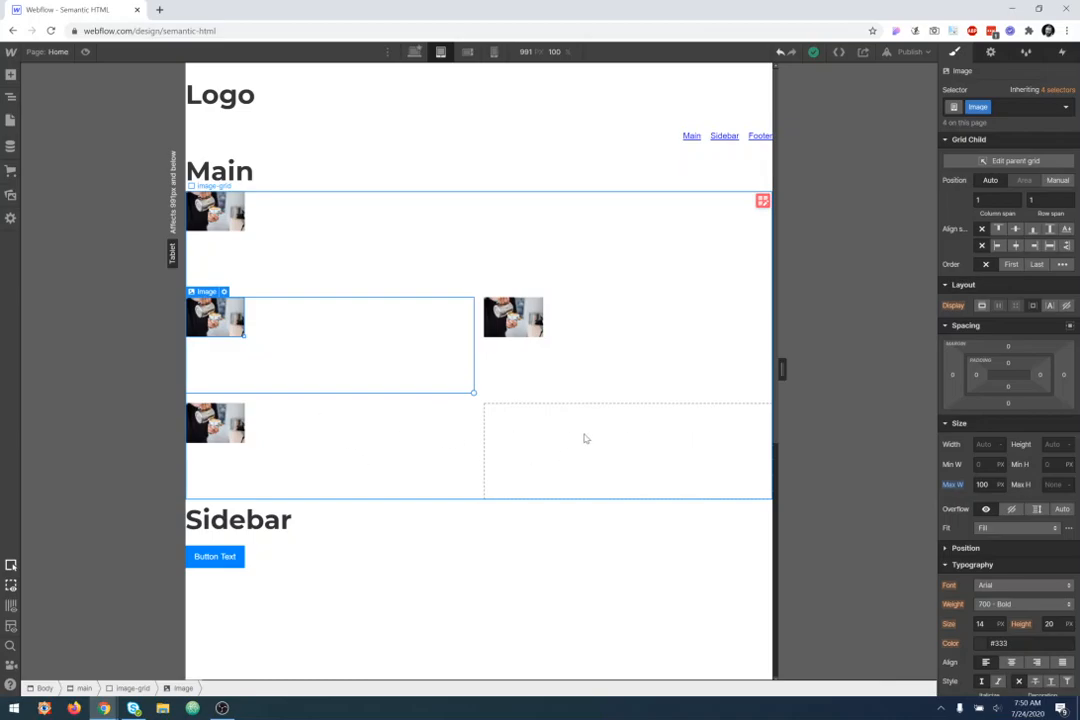
pyautogui.click(420, 482)
pyautogui.scroll(-2, 1050, 460)
pyautogui.scroll(2, 1043, 517)
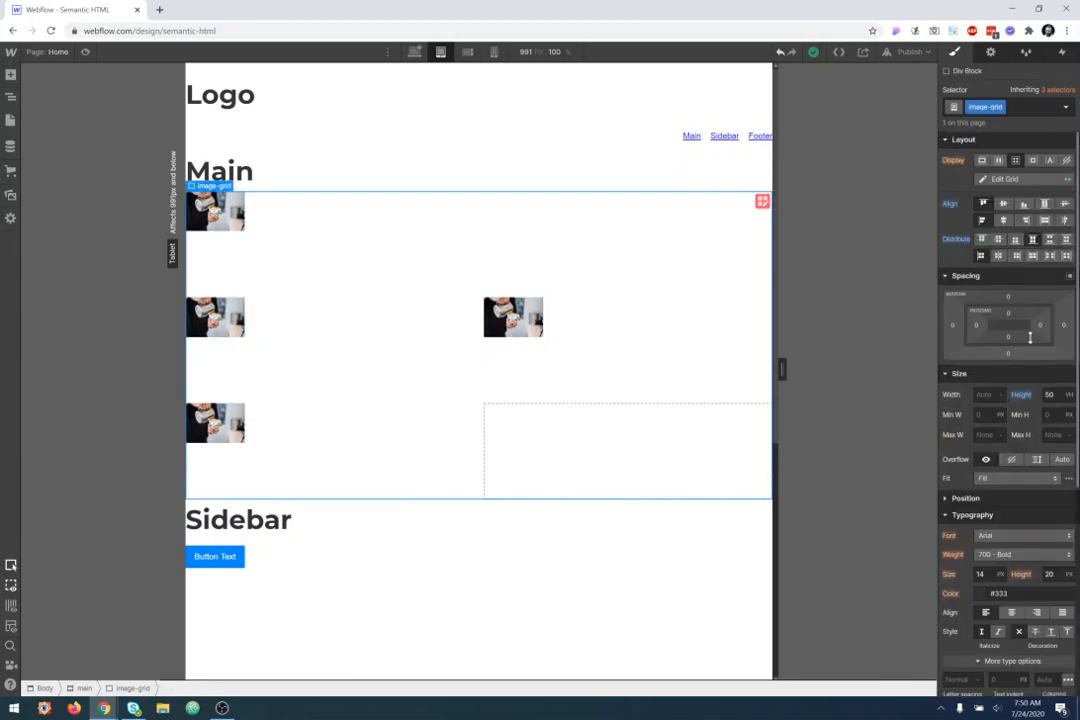
pyautogui.click(1022, 181)
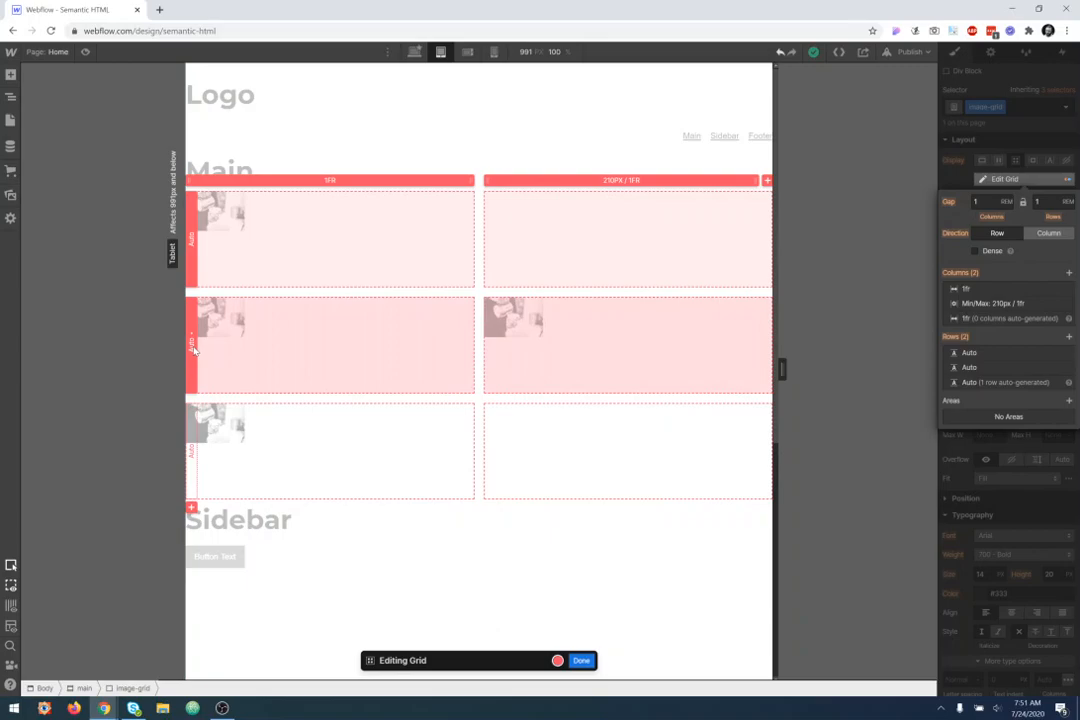
pyautogui.click(192, 452)
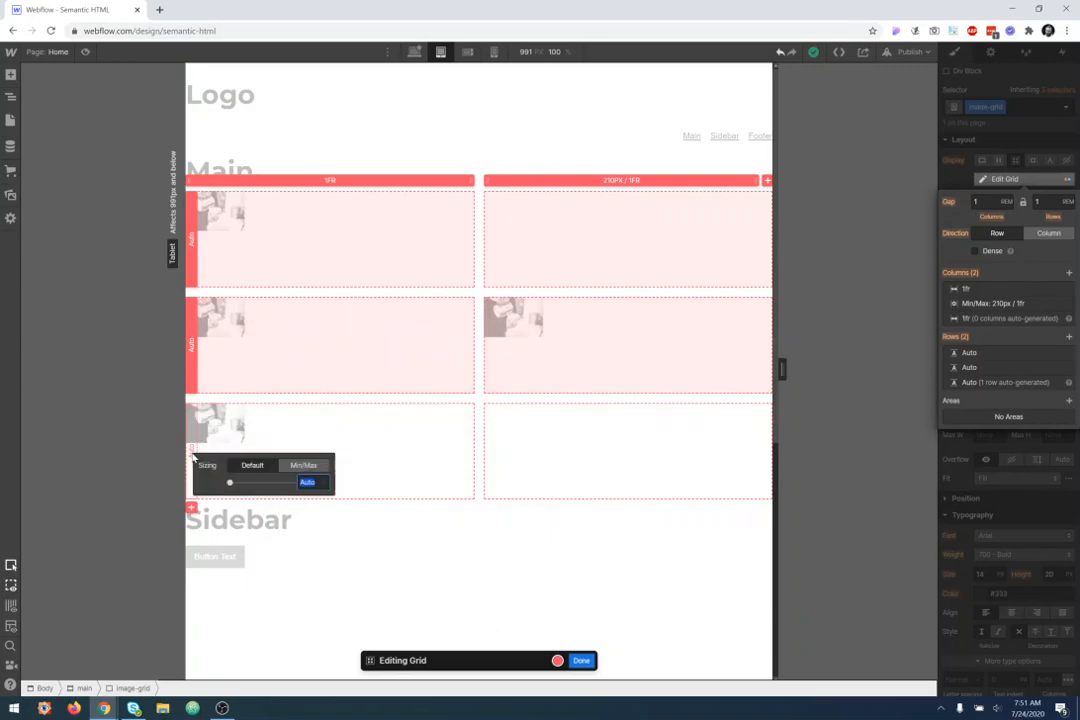
pyautogui.click(421, 465)
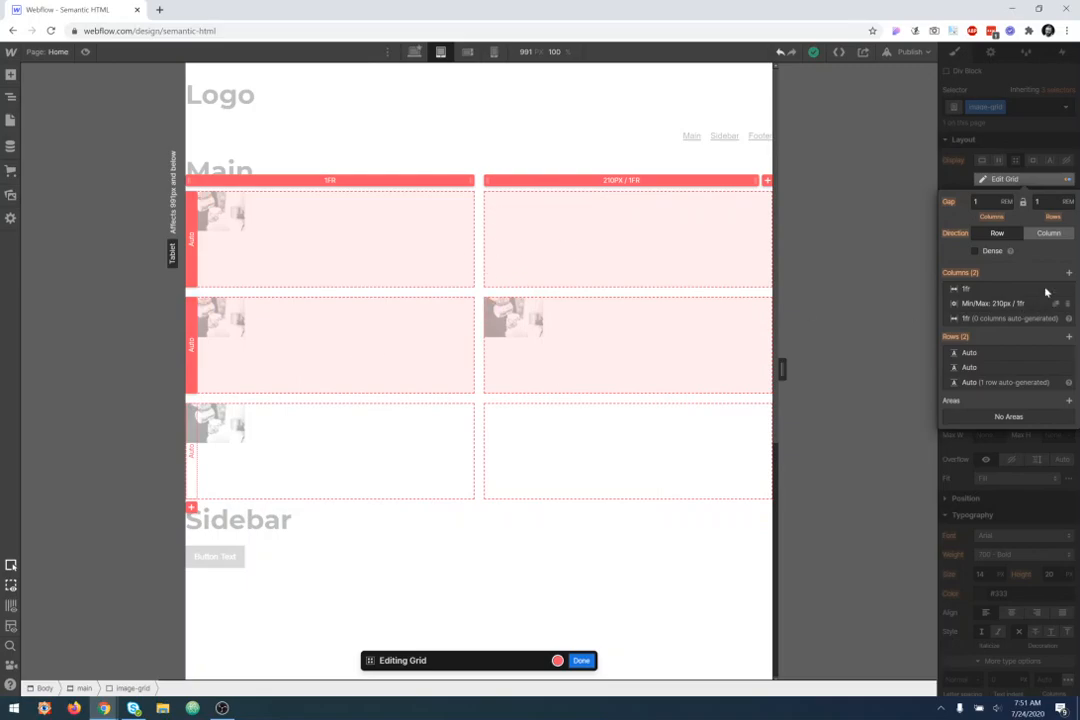
pyautogui.click(1010, 178)
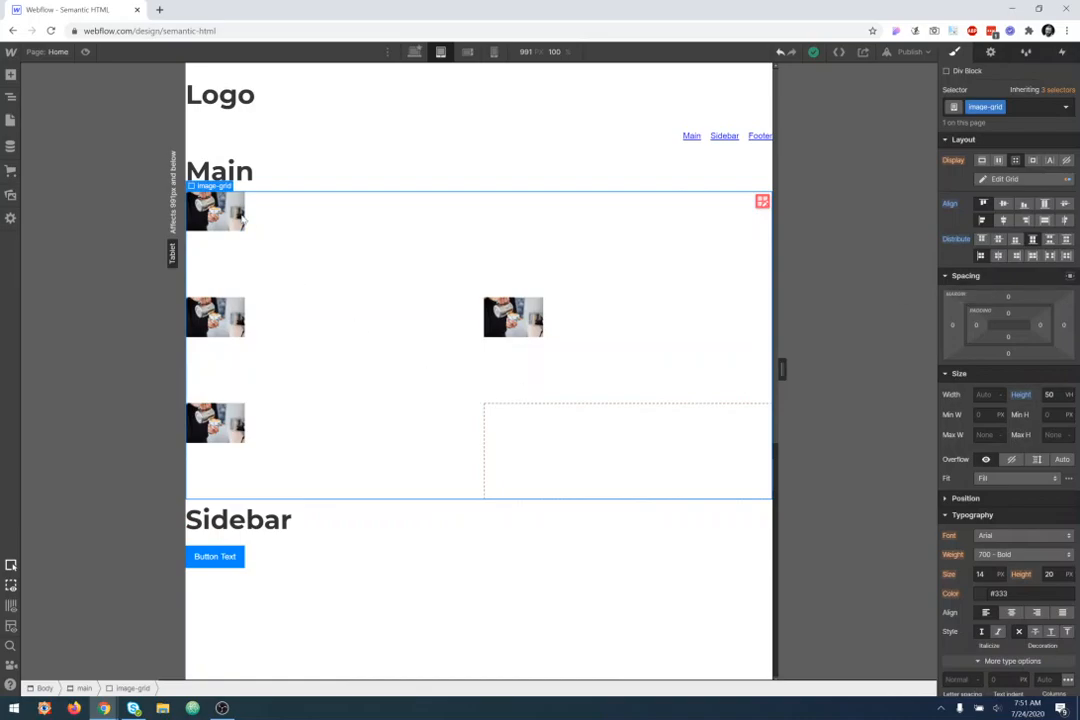
# Step: Extend the first image to span rows 1 to 2, and check the grid's row layout
pyautogui.click(214, 210)
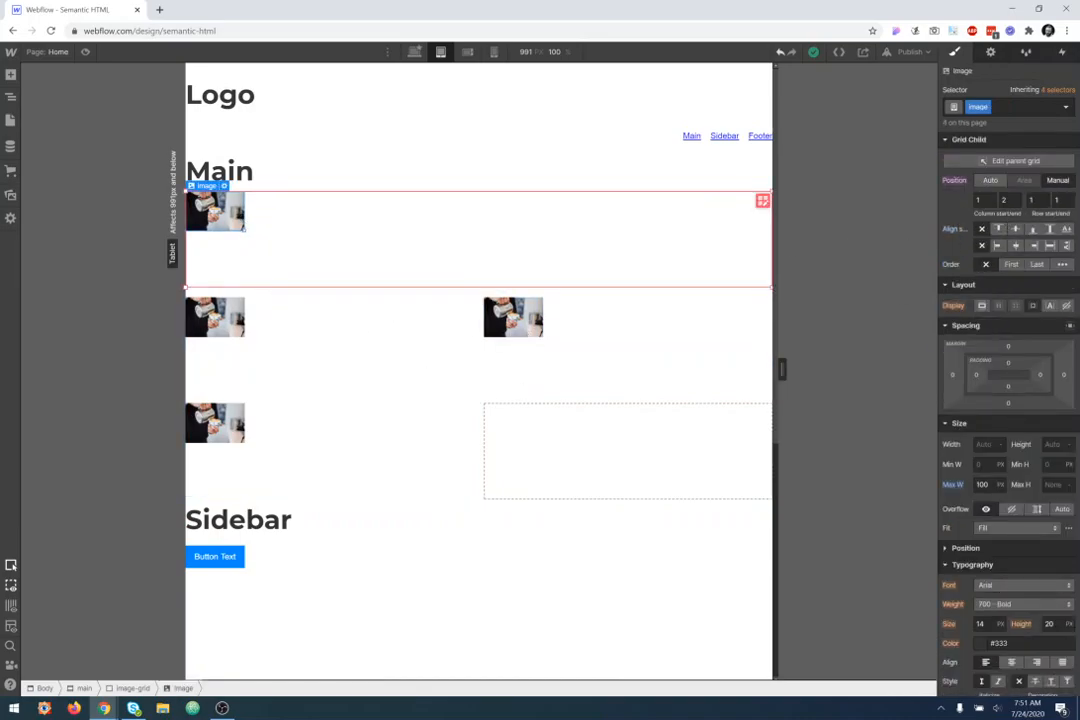
pyautogui.click(1037, 200)
pyautogui.press('Tab')
pyautogui.press('Return')
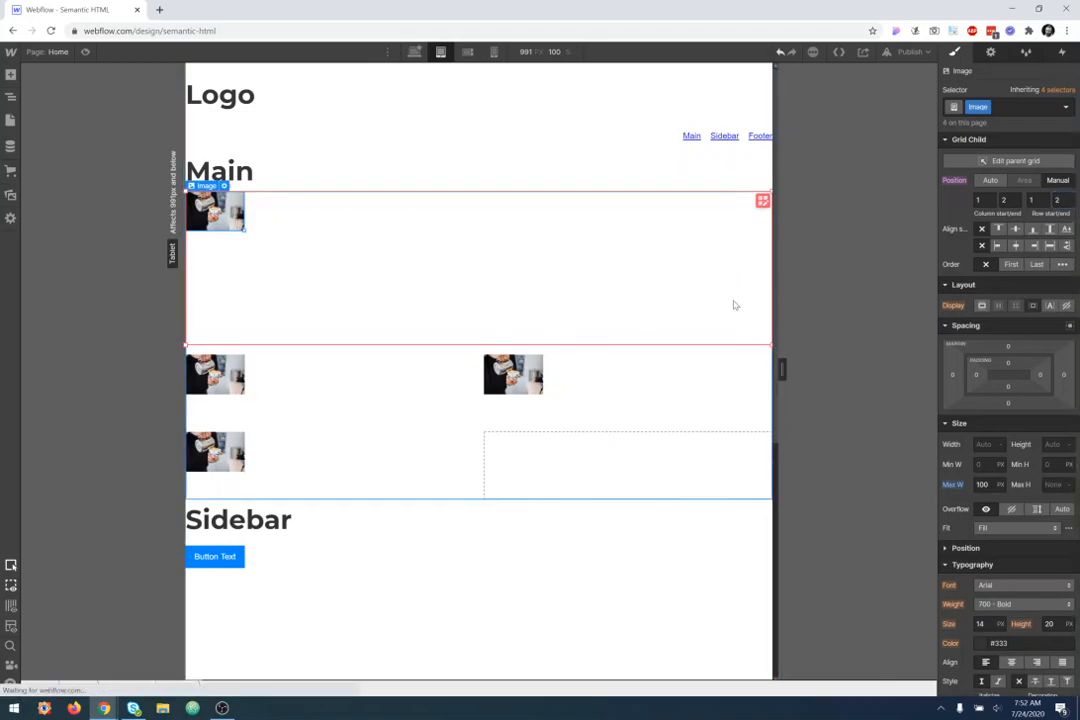
pyautogui.click(762, 201)
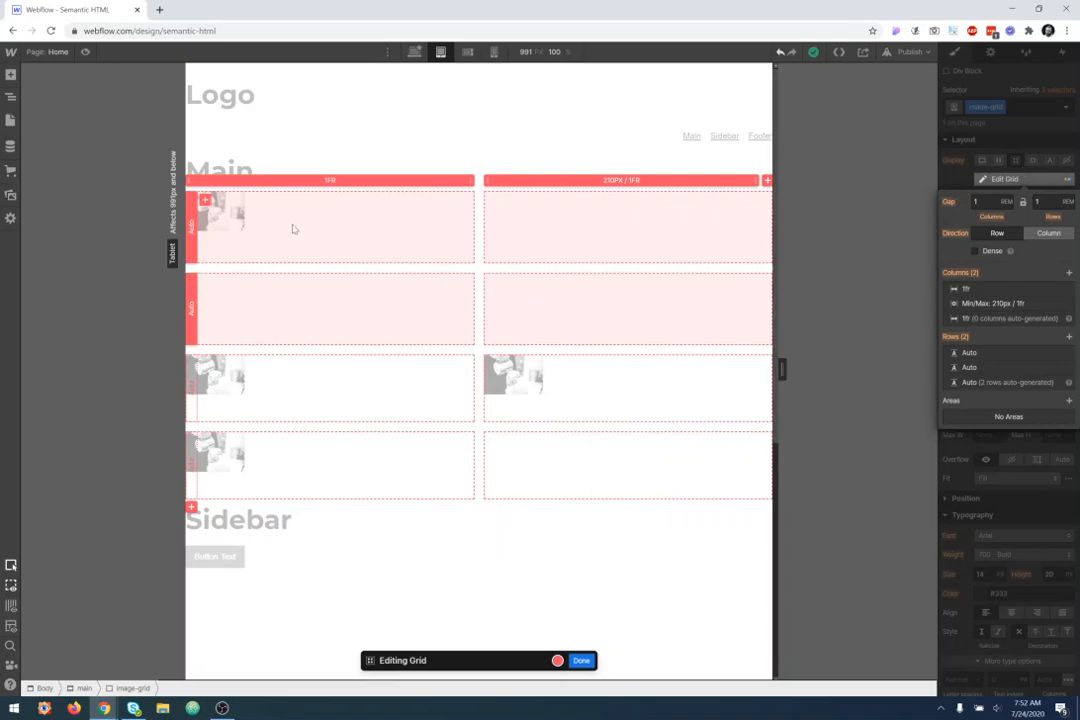
pyautogui.click(581, 660)
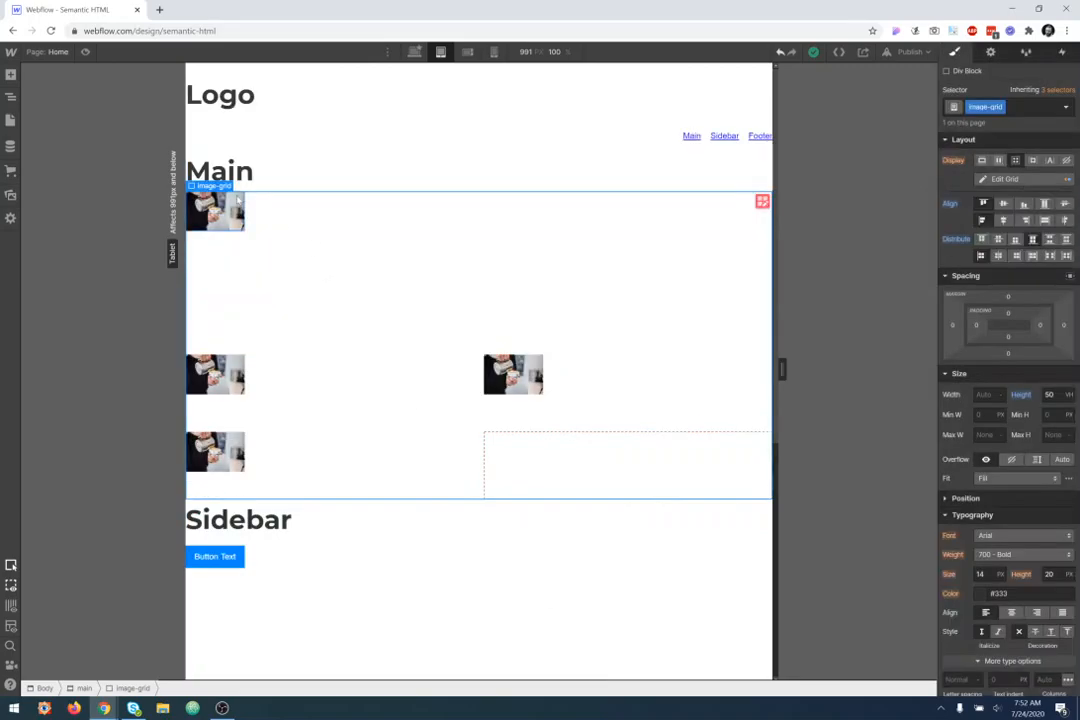
# Step: Place the manually positioned image in the grid's second column and second row by setting its column start and row start to 2
pyautogui.click(214, 212)
pyautogui.click(983, 200)
pyautogui.write('2')
pyautogui.press('Tab')
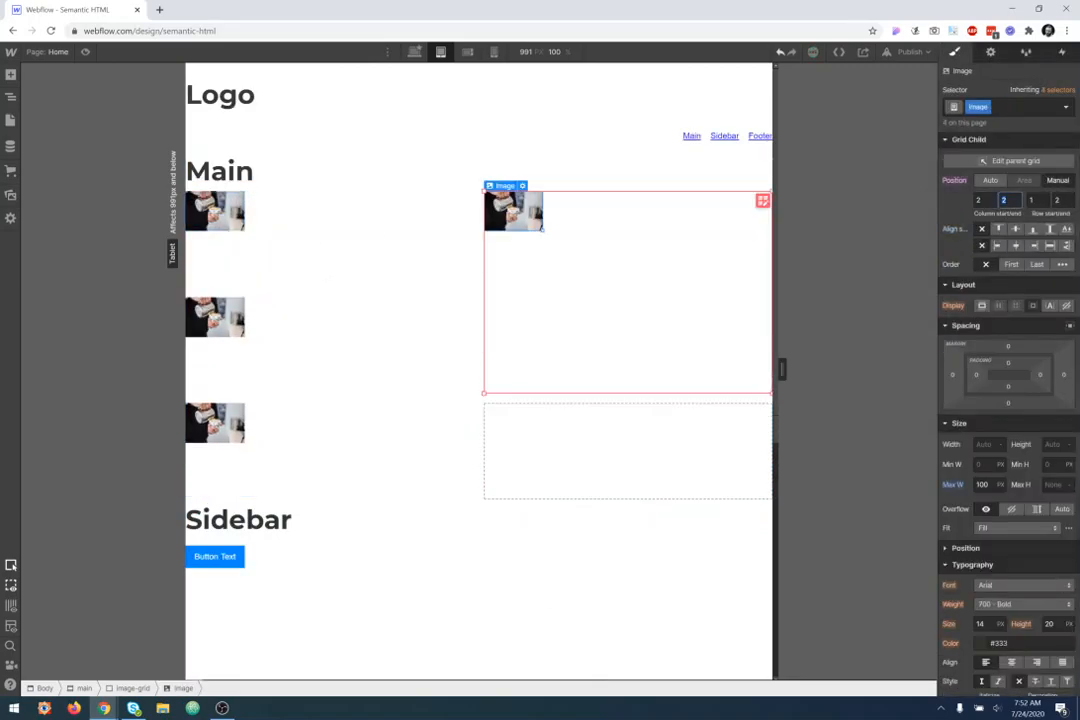
pyautogui.click(513, 216)
pyautogui.click(1036, 200)
pyautogui.write('2')
pyautogui.press('Tab')
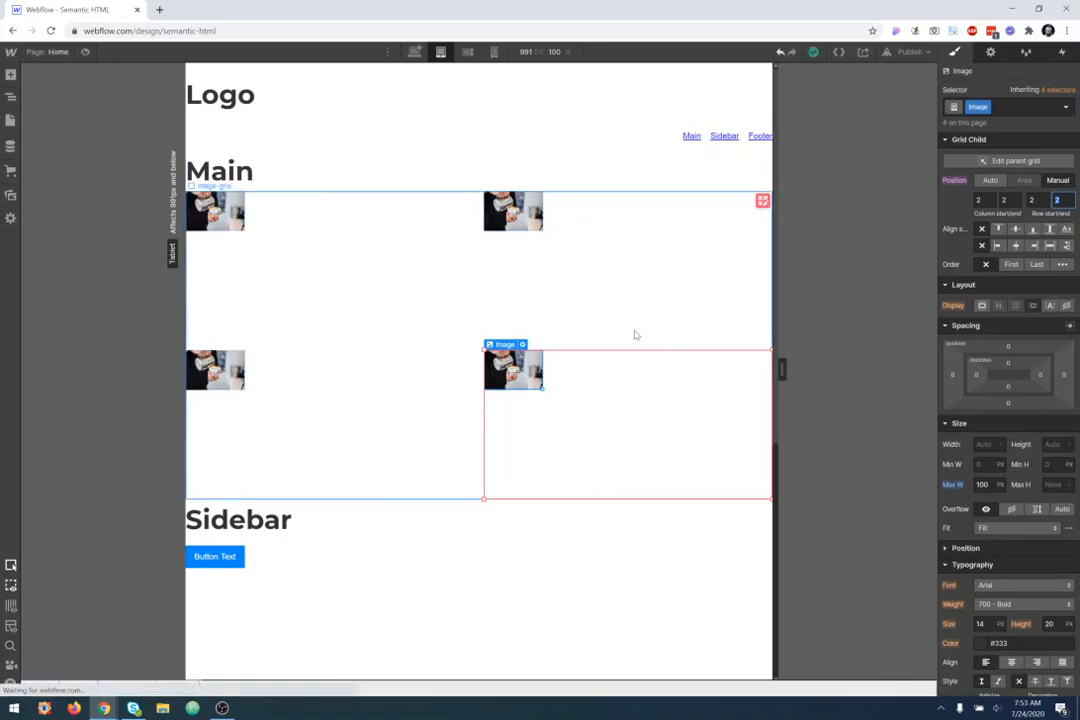
# Step: Compare each image's order in the element tree with its placement in the grid
pyautogui.click(217, 213)
pyautogui.click(10, 97)
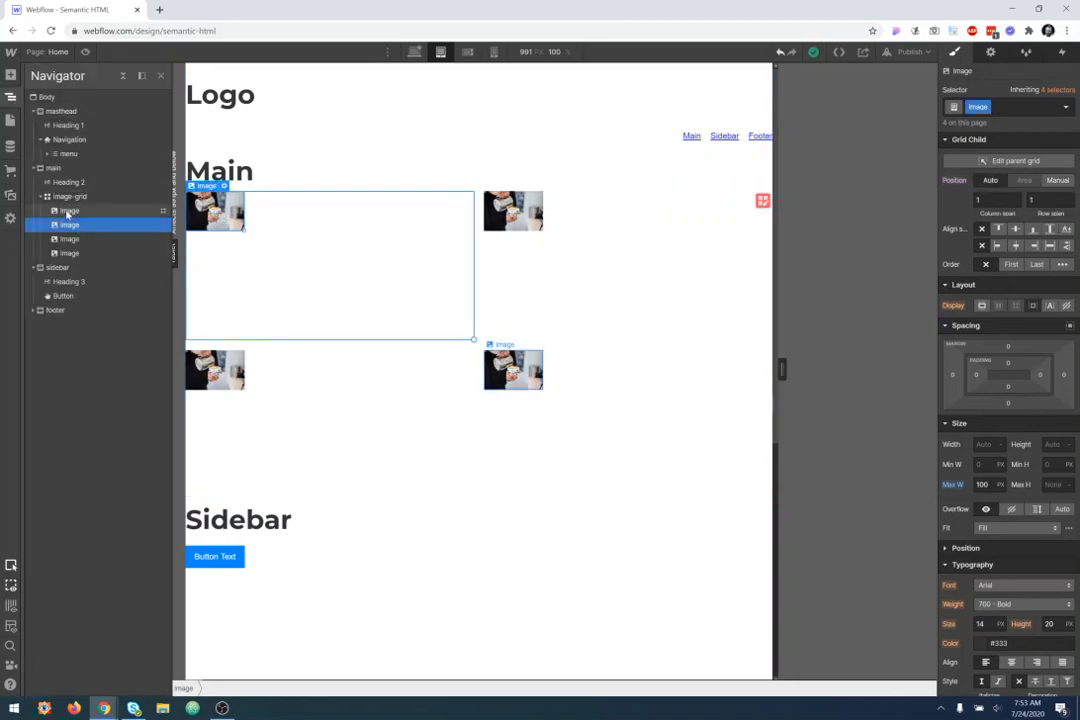
pyautogui.click(67, 213)
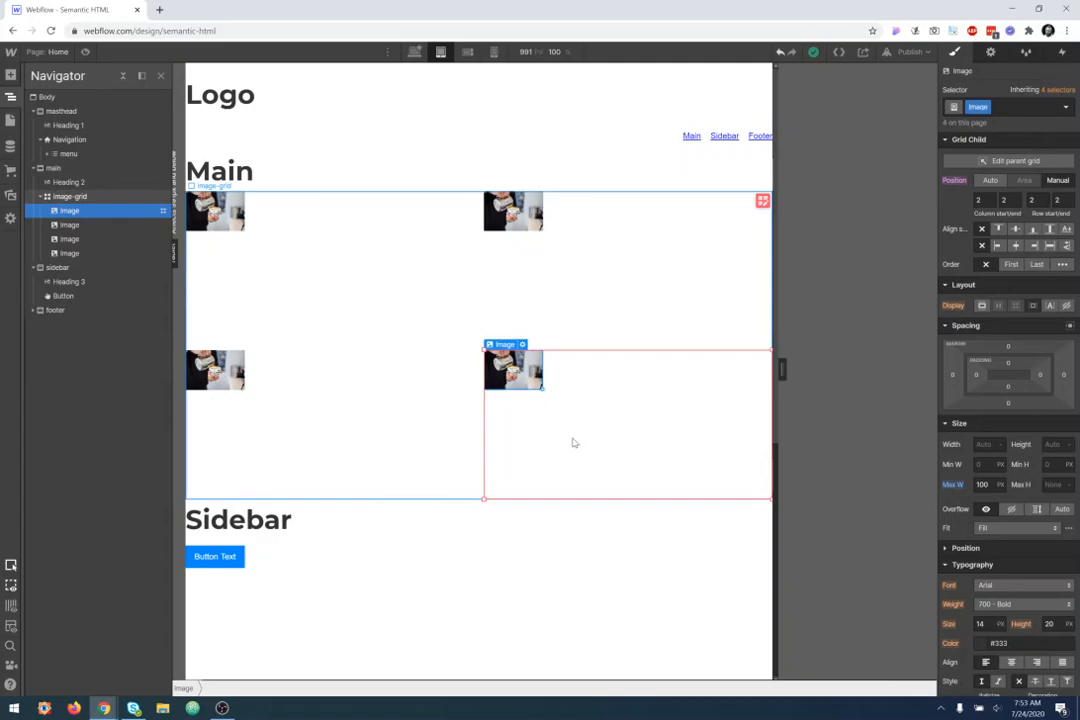
pyautogui.click(70, 226)
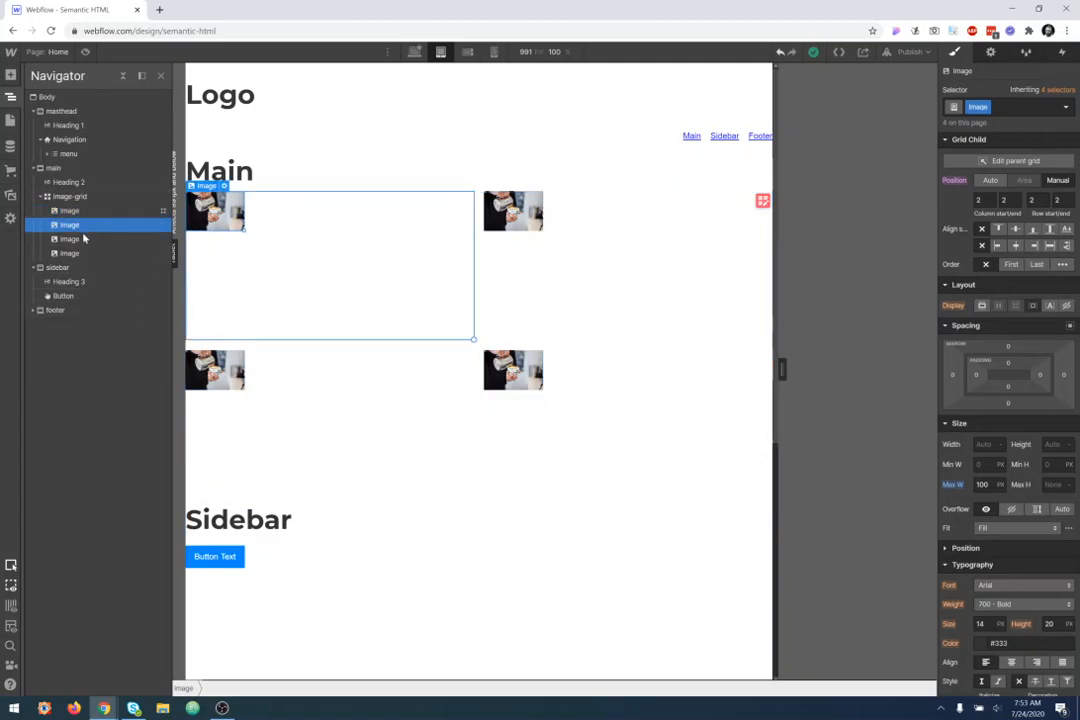
pyautogui.click(79, 241)
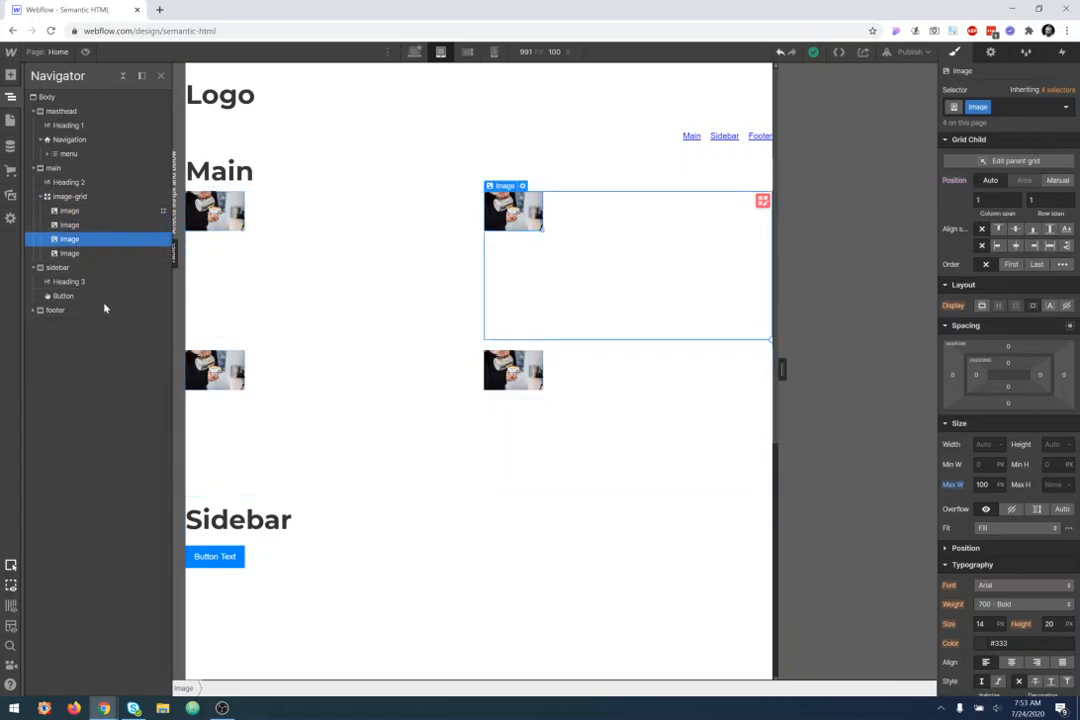
pyautogui.click(88, 254)
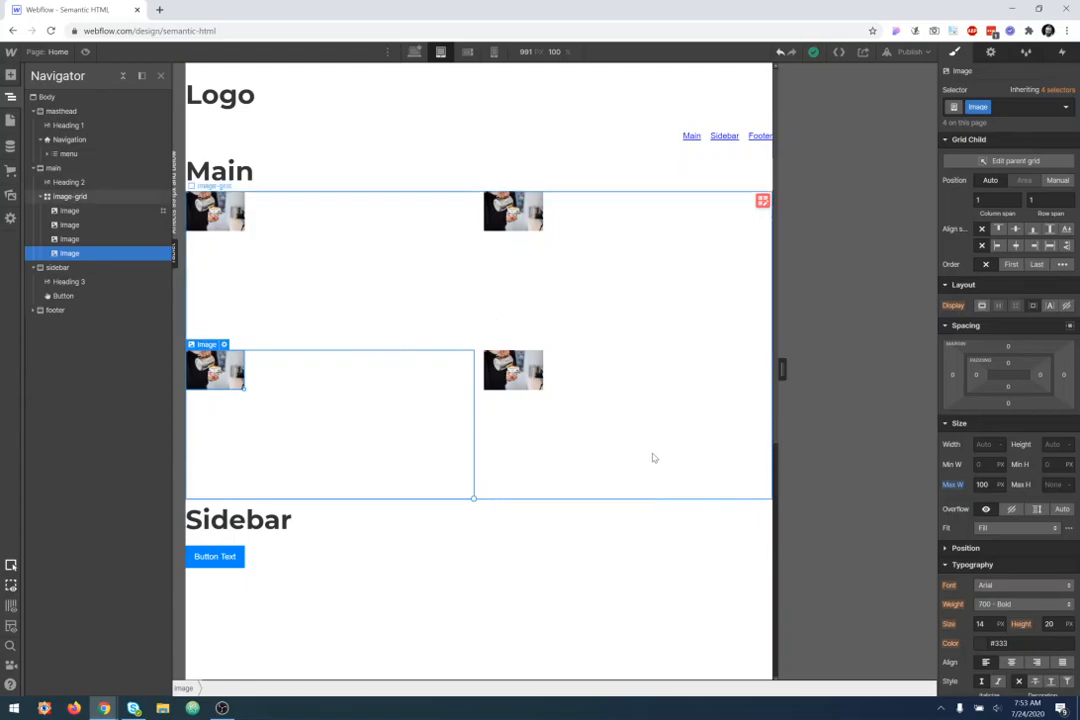
pyautogui.click(531, 388)
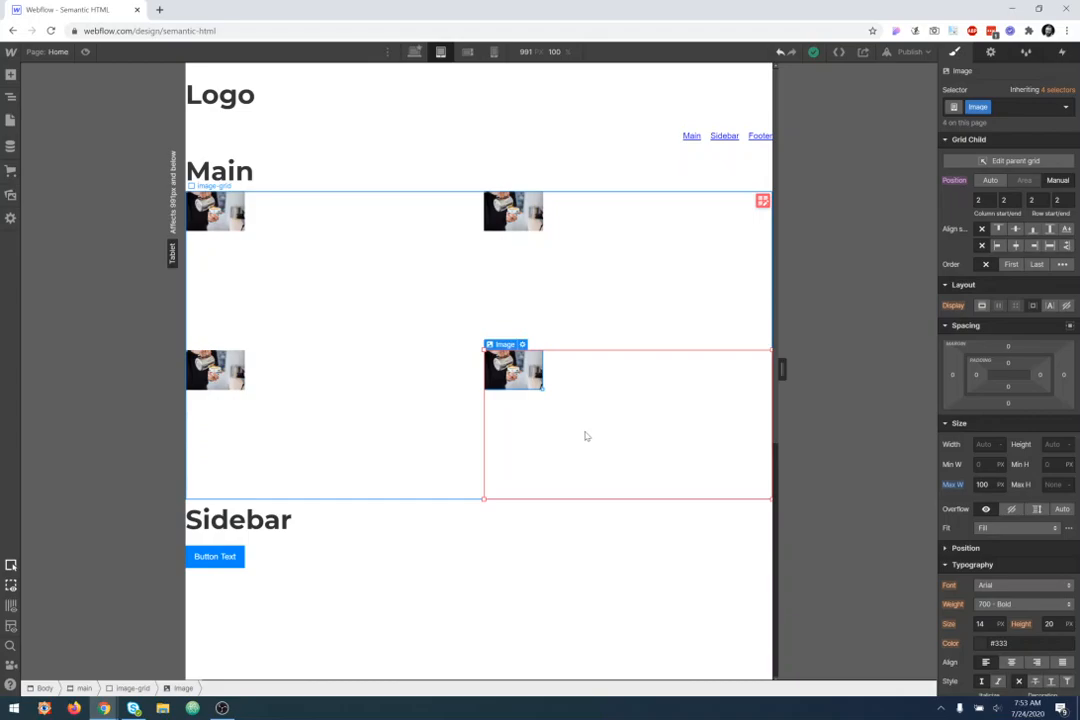
pyautogui.hotkey('ctrl', '-')
pyautogui.hotkey('ctrl', '-')
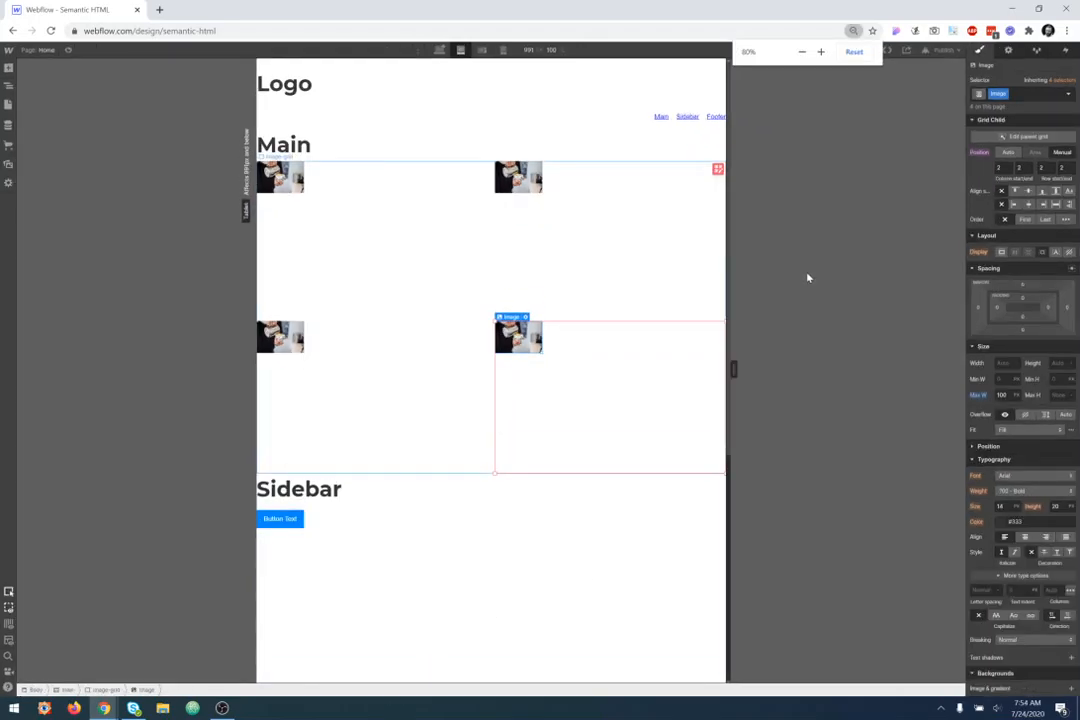
pyautogui.hotkey('ctrl', '0')
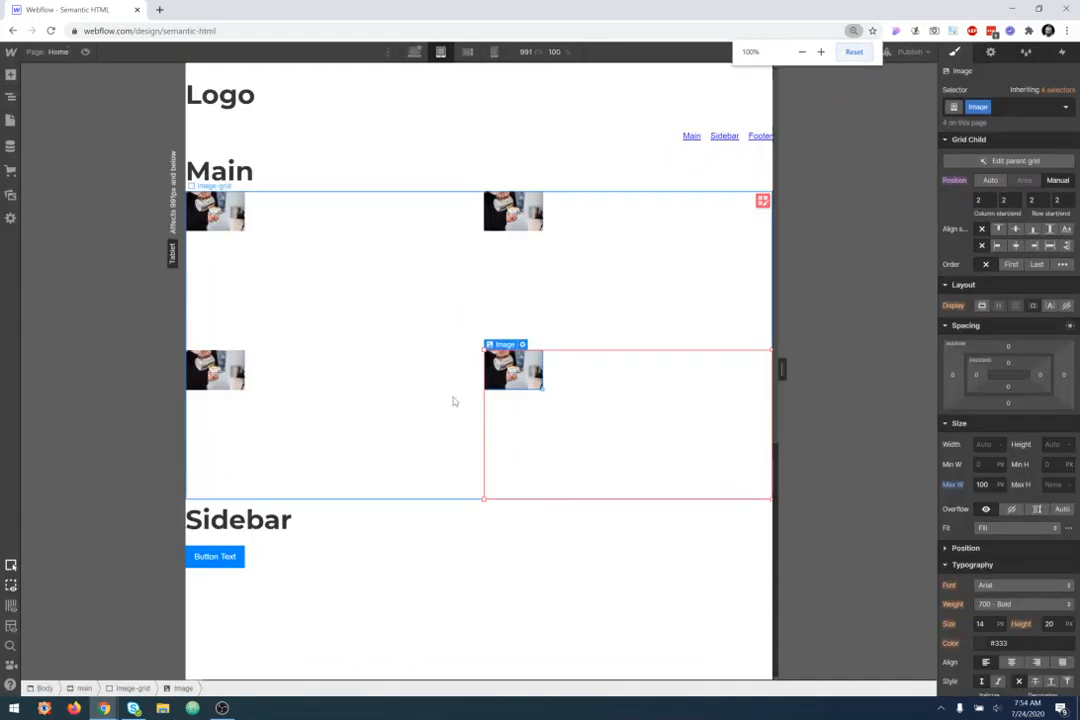
pyautogui.click(222, 708)
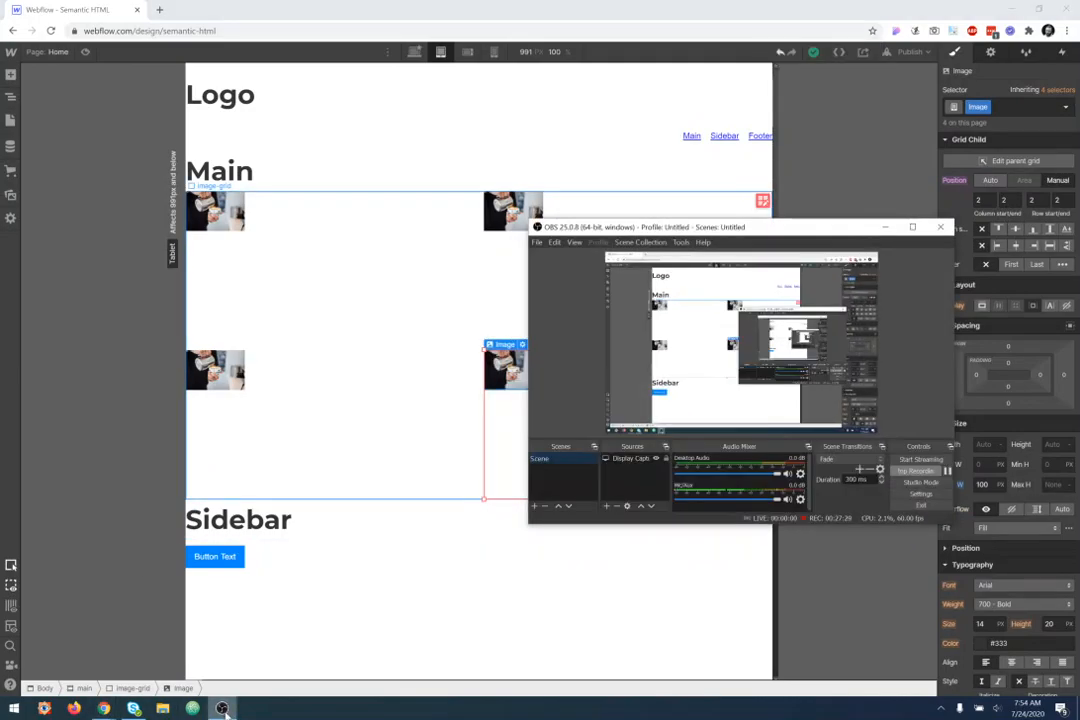
pyautogui.click(222, 708)
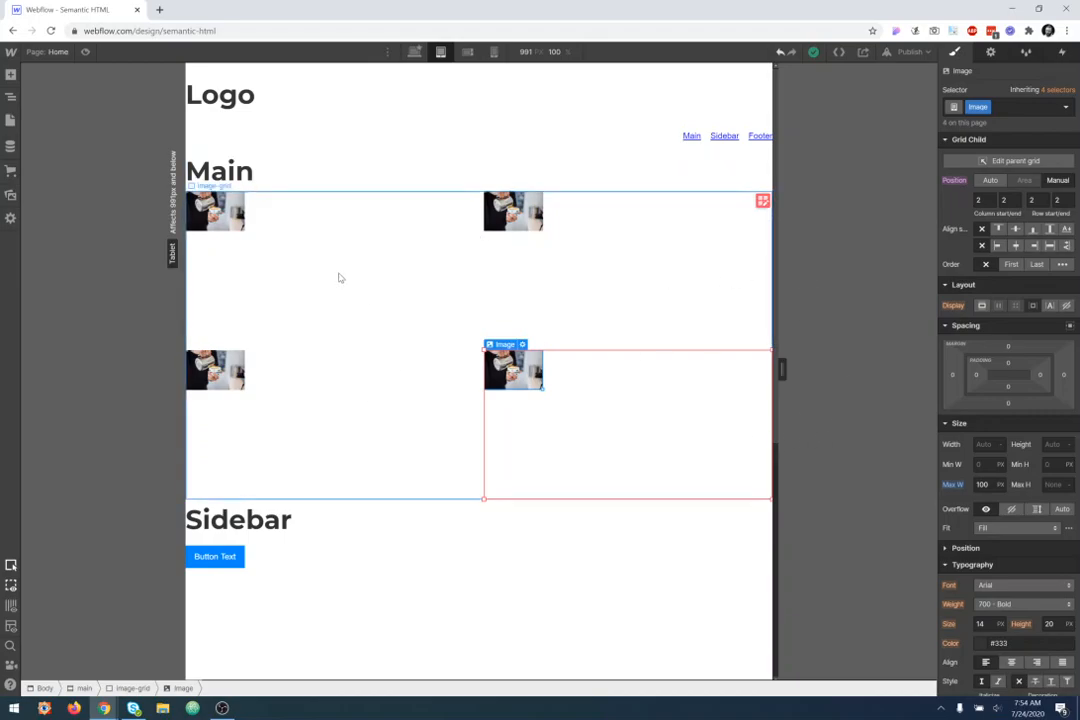
# Step: Set the image grid's left and right margins to 173 px each, narrowing it within the main section
pyautogui.click(240, 222)
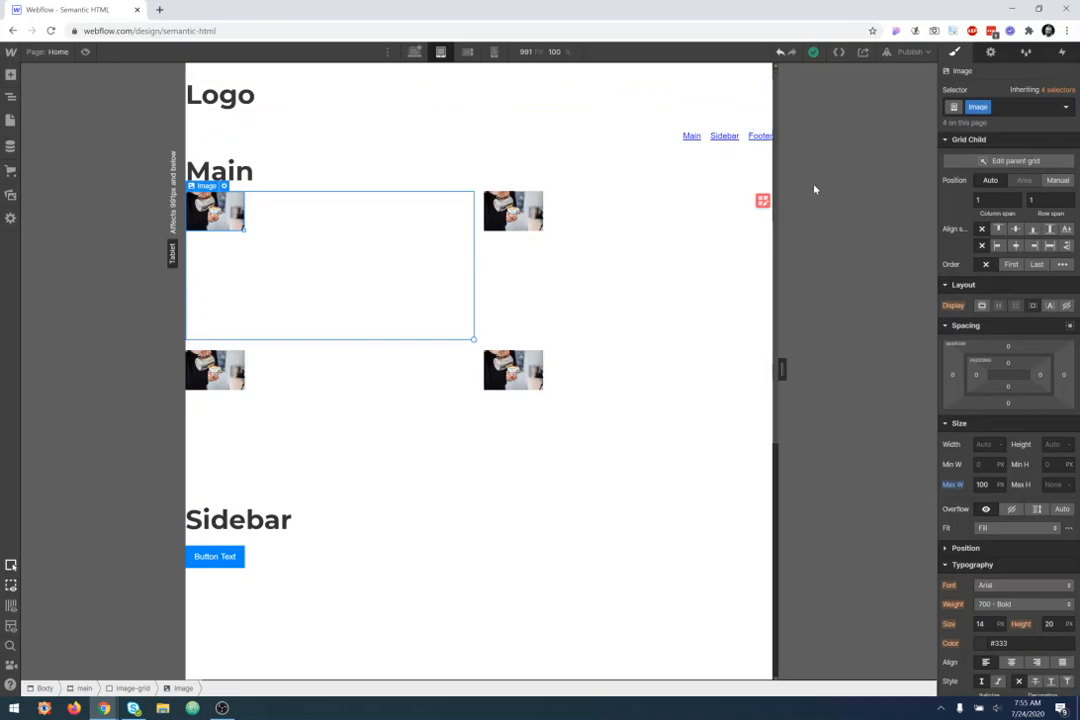
pyautogui.click(378, 457)
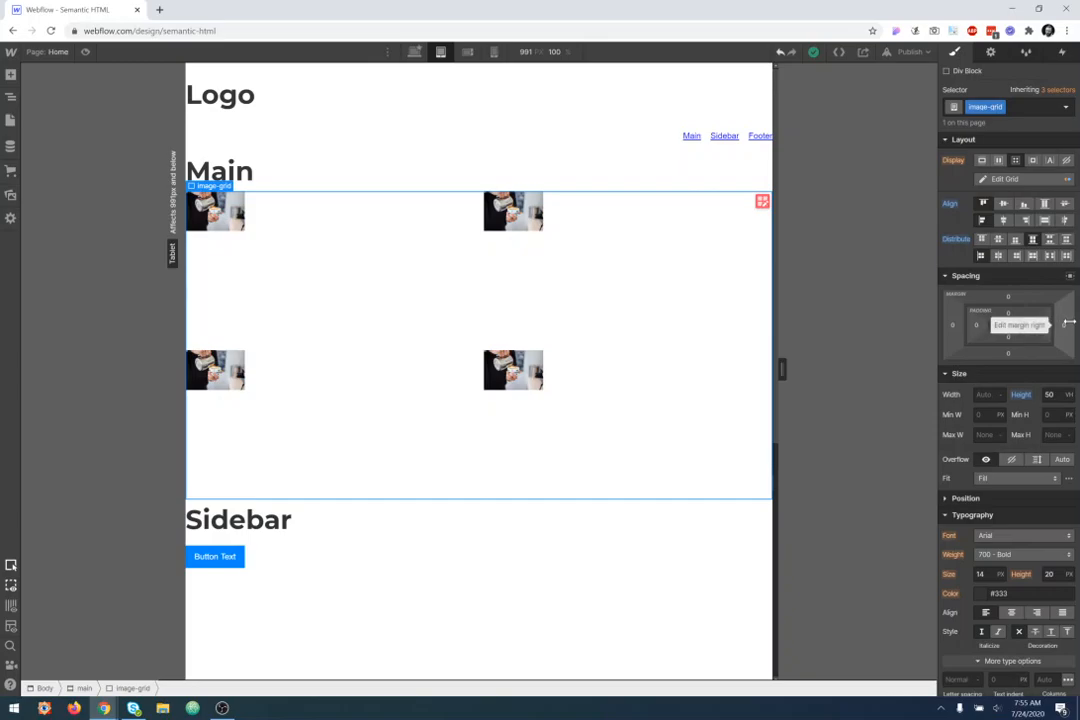
pyautogui.moveTo(1069, 322); pyautogui.dragTo(1056, 325)
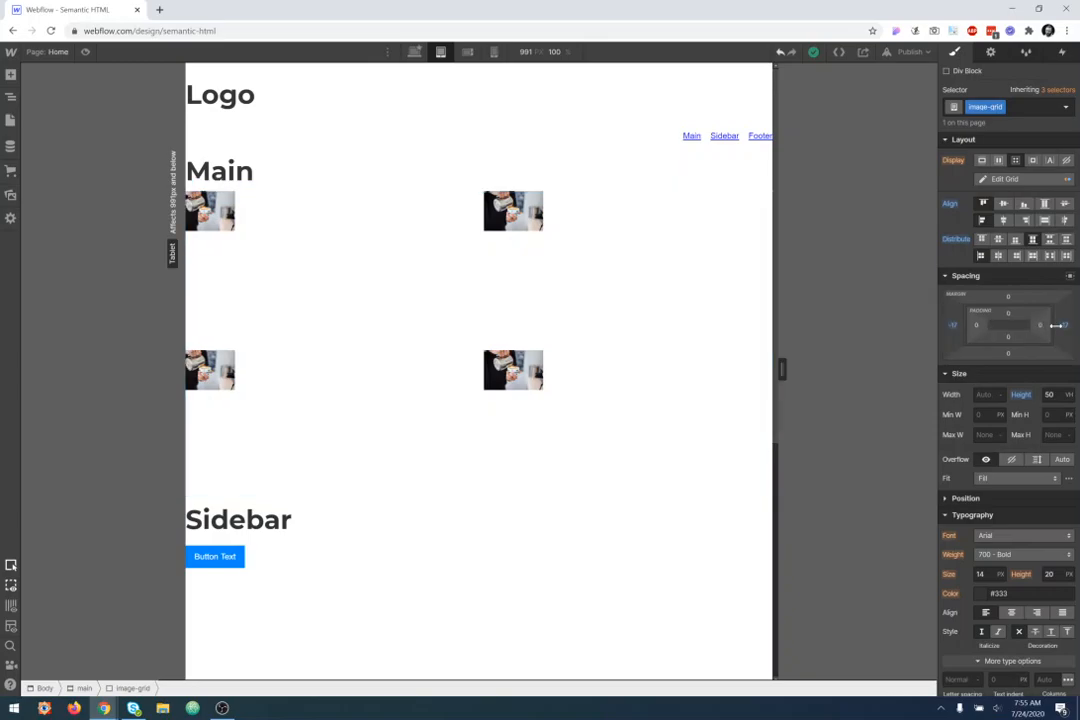
pyautogui.moveTo(963, 333)
pyautogui.mouseDown()
pyautogui.moveTo(985, 325)
pyautogui.moveTo(916, 329)
pyautogui.moveTo(957, 331)
pyautogui.moveTo(933, 325)
pyautogui.moveTo(952, 339)
pyautogui.mouseUp()
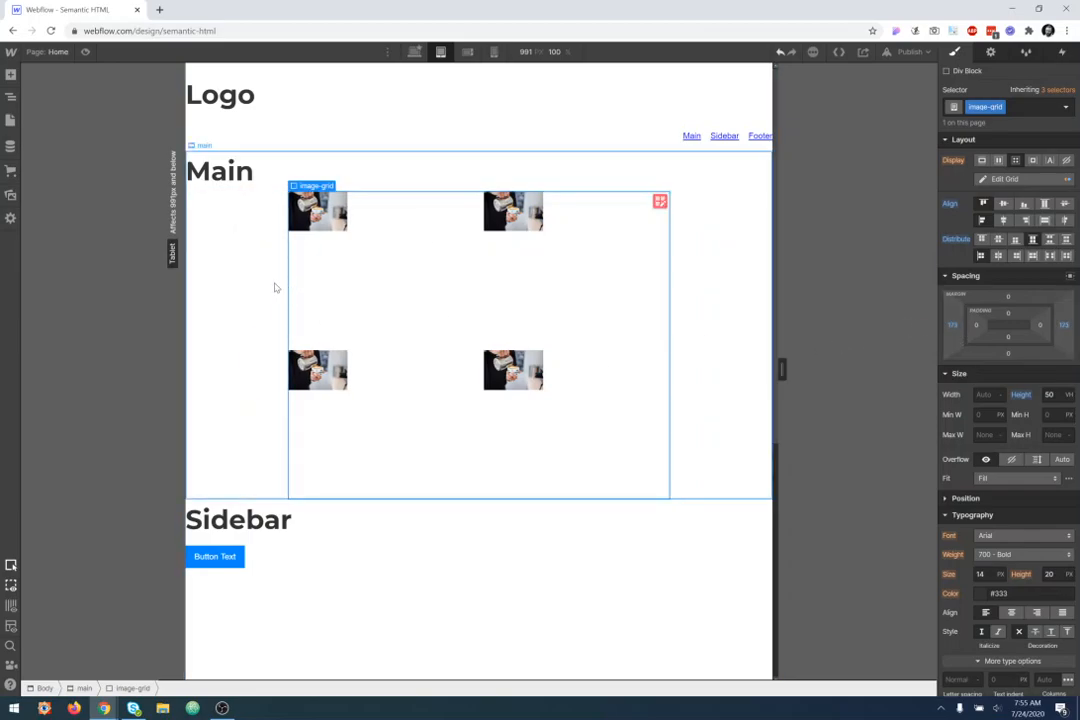
# Step: Give the image grid a Midnight Blue background colour
pyautogui.click(200, 290)
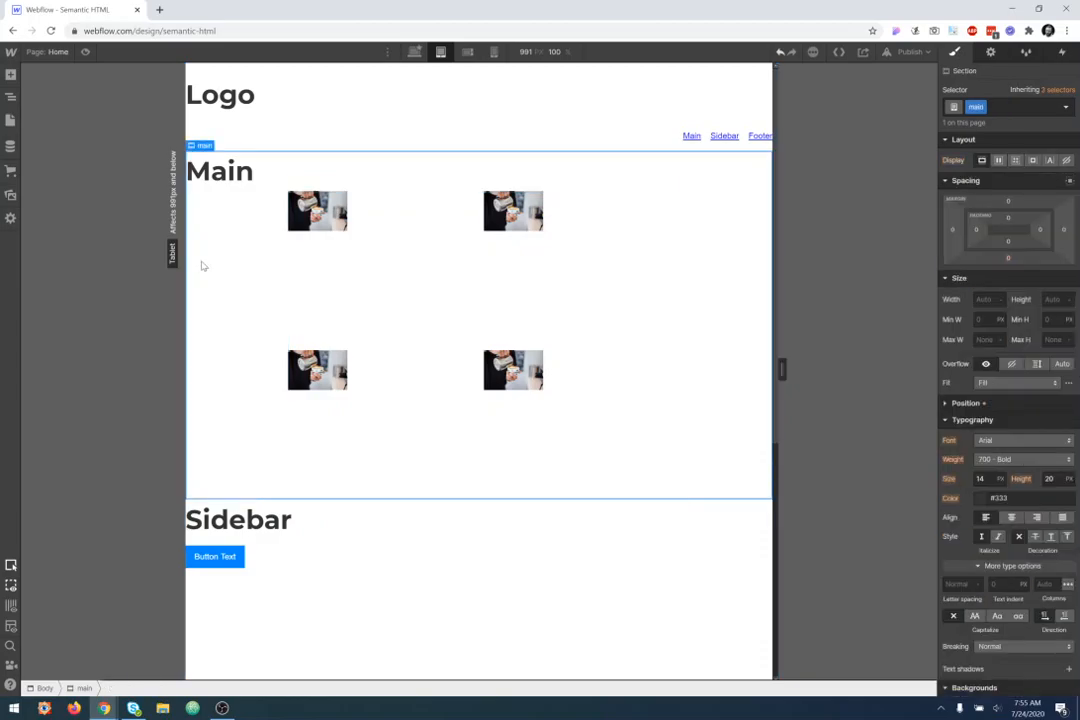
pyautogui.click(413, 463)
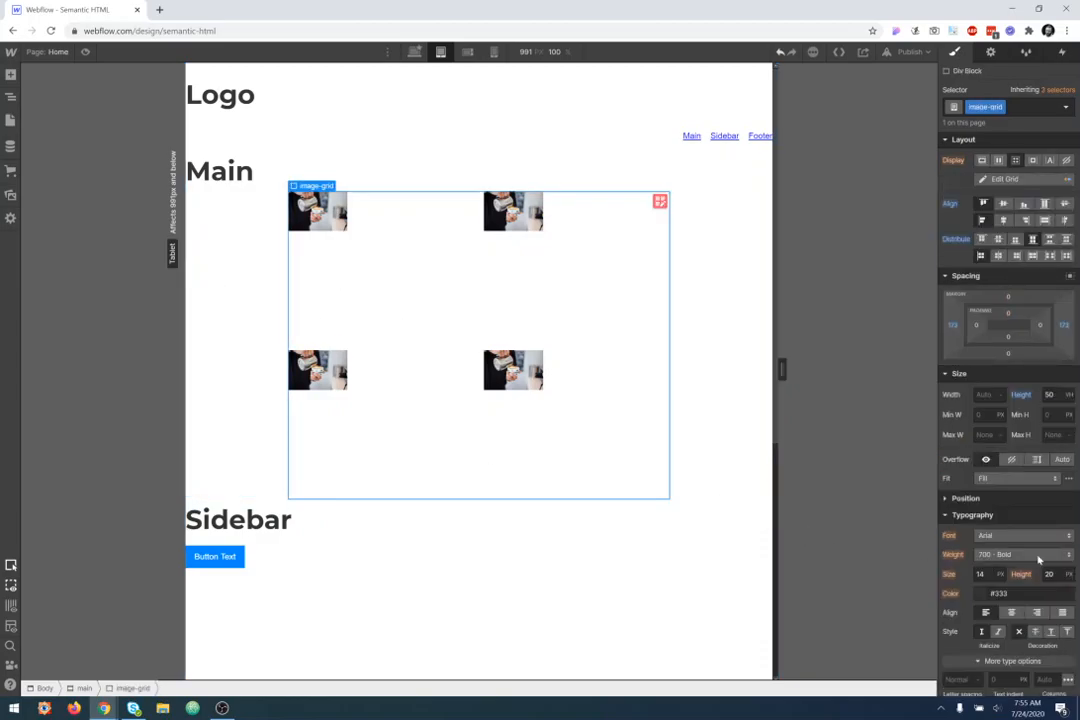
pyautogui.scroll(-3, 982, 500)
pyautogui.click(980, 493)
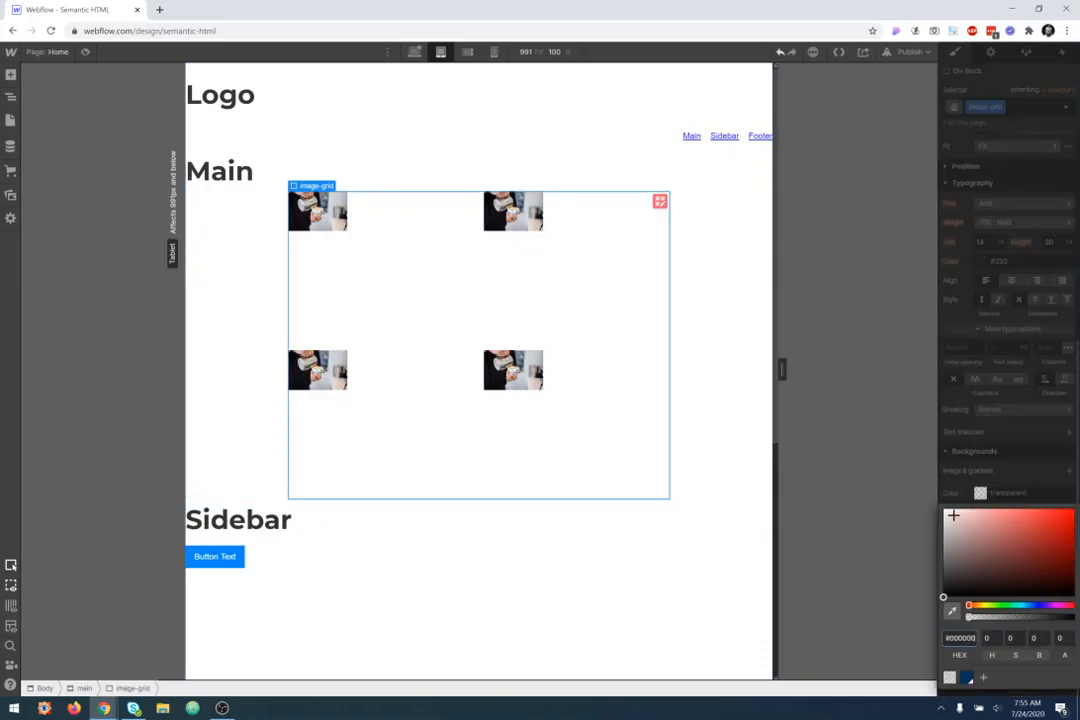
pyautogui.click(966, 677)
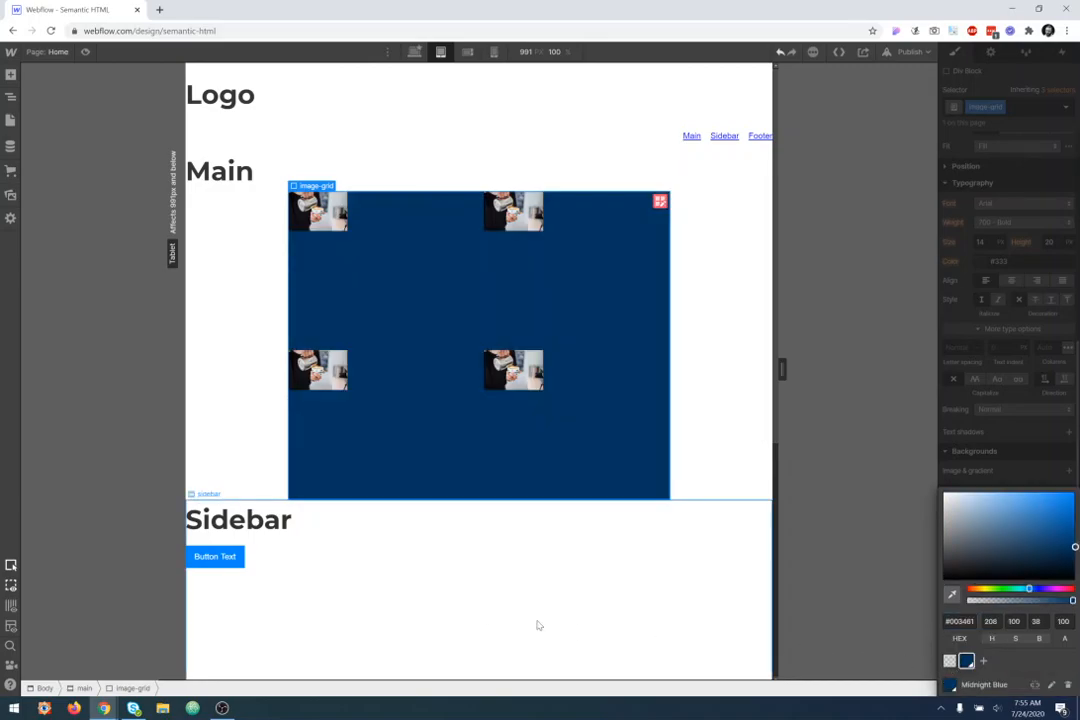
pyautogui.click(497, 605)
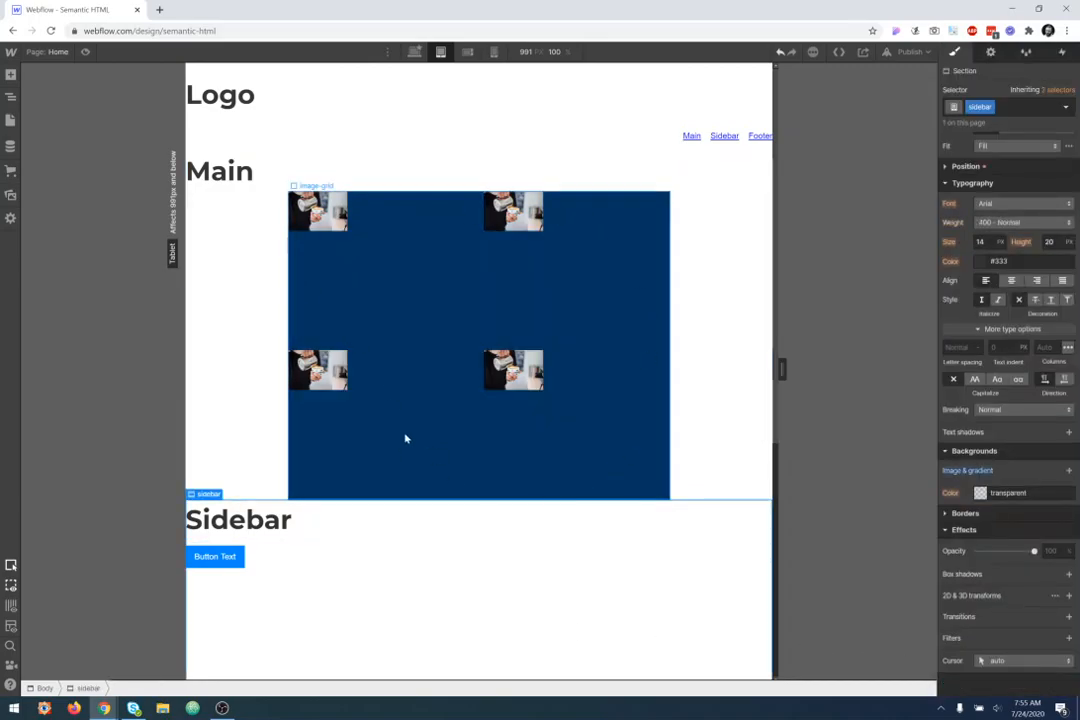
# Step: Inspect the column and row structure of the narrowed image grid in the grid editor
pyautogui.click(643, 226)
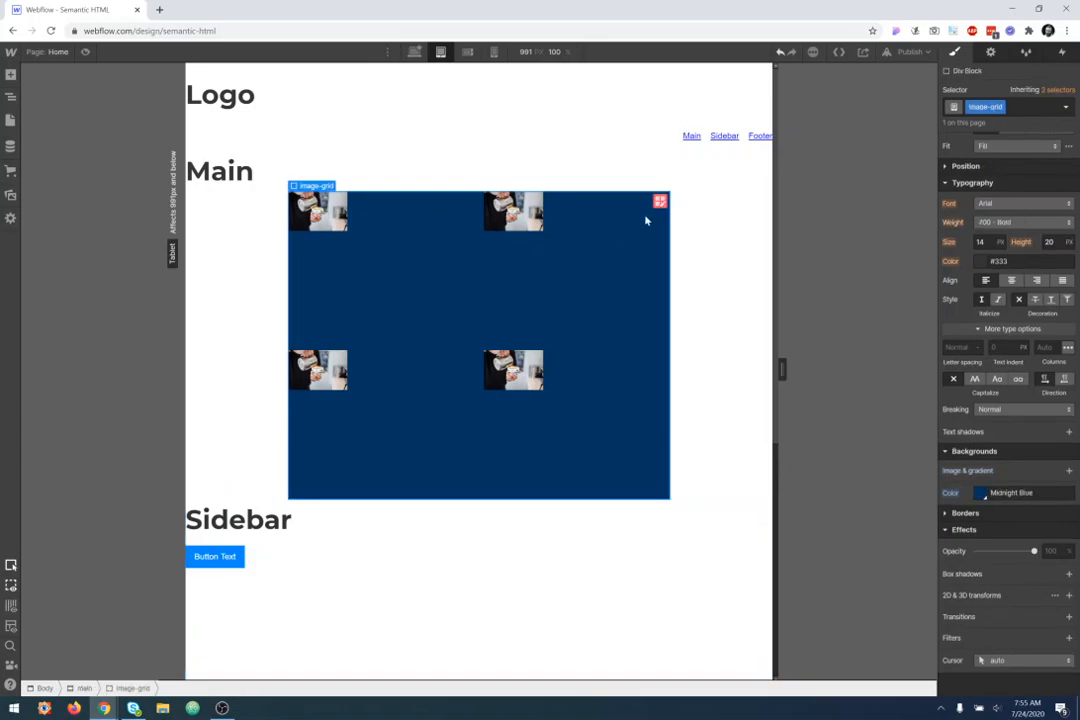
pyautogui.click(659, 201)
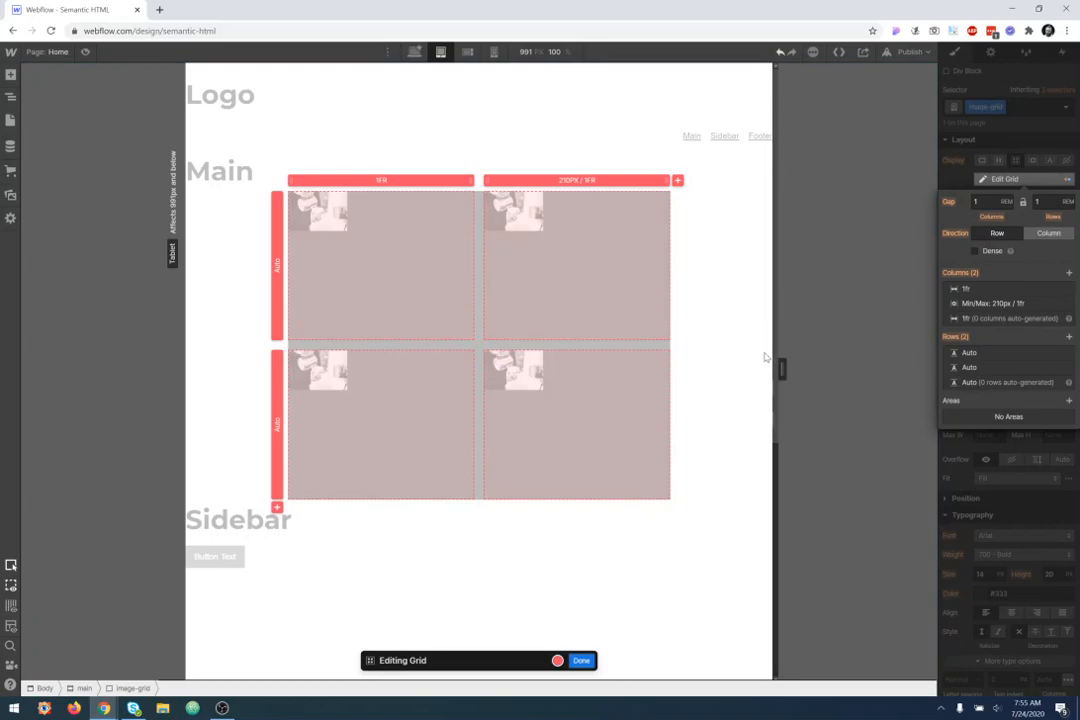
pyautogui.click(581, 661)
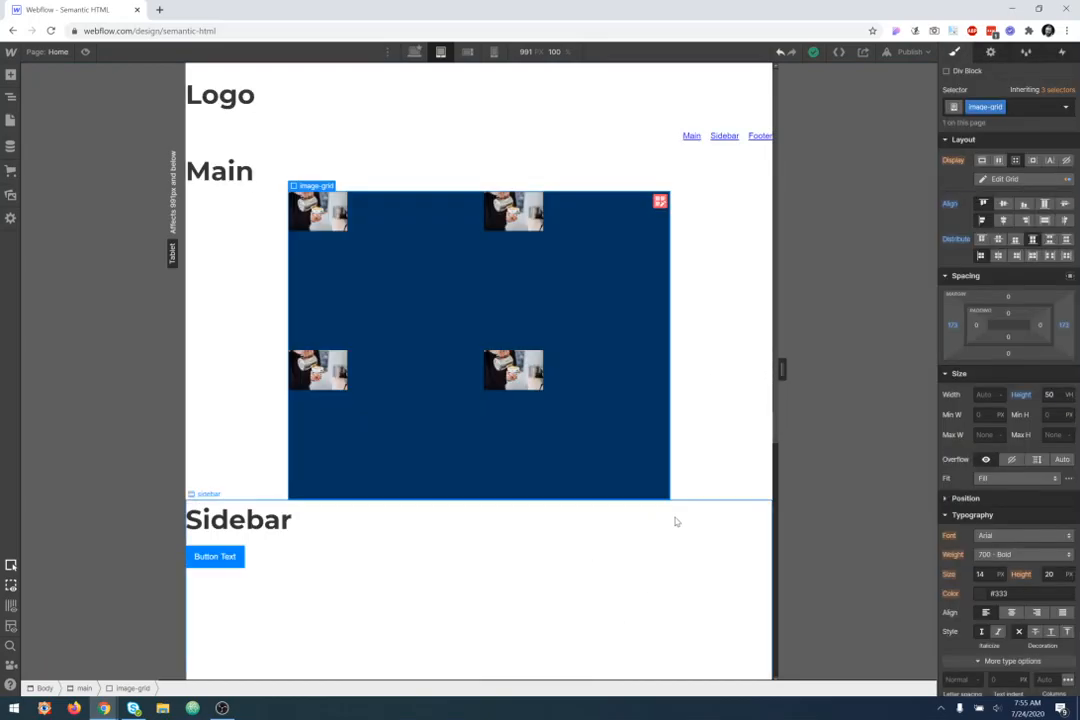
# Step: Try a white background colour on the image in the grid's second row and second column
pyautogui.click(527, 383)
pyautogui.scroll(-5, 1008, 585)
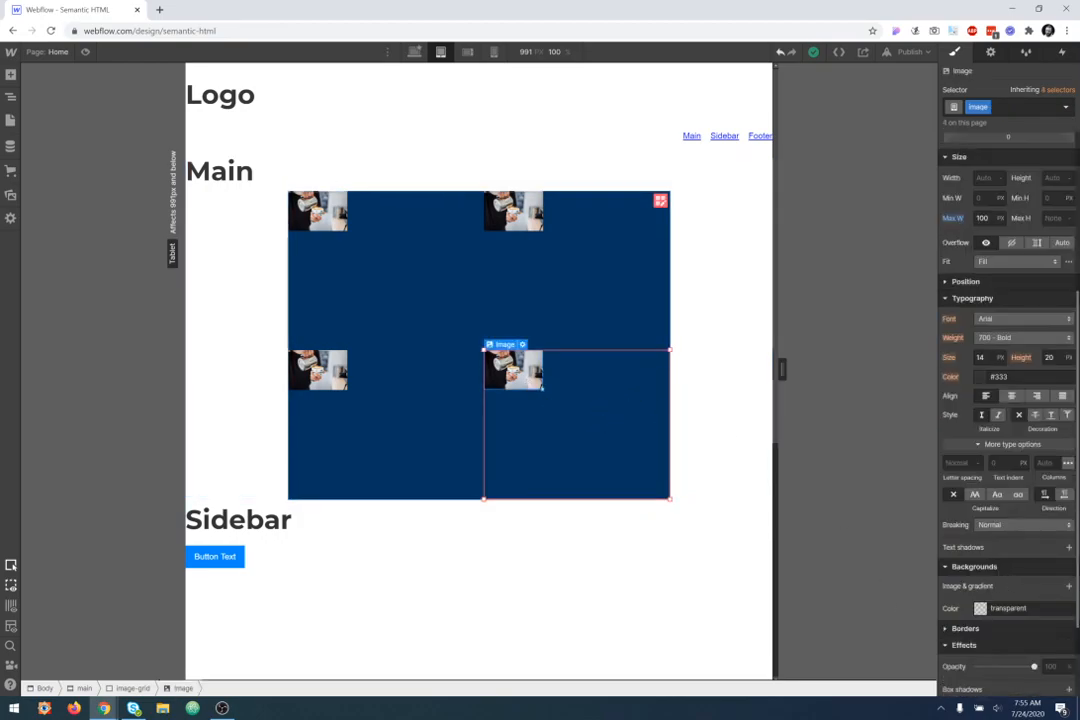
pyautogui.click(980, 608)
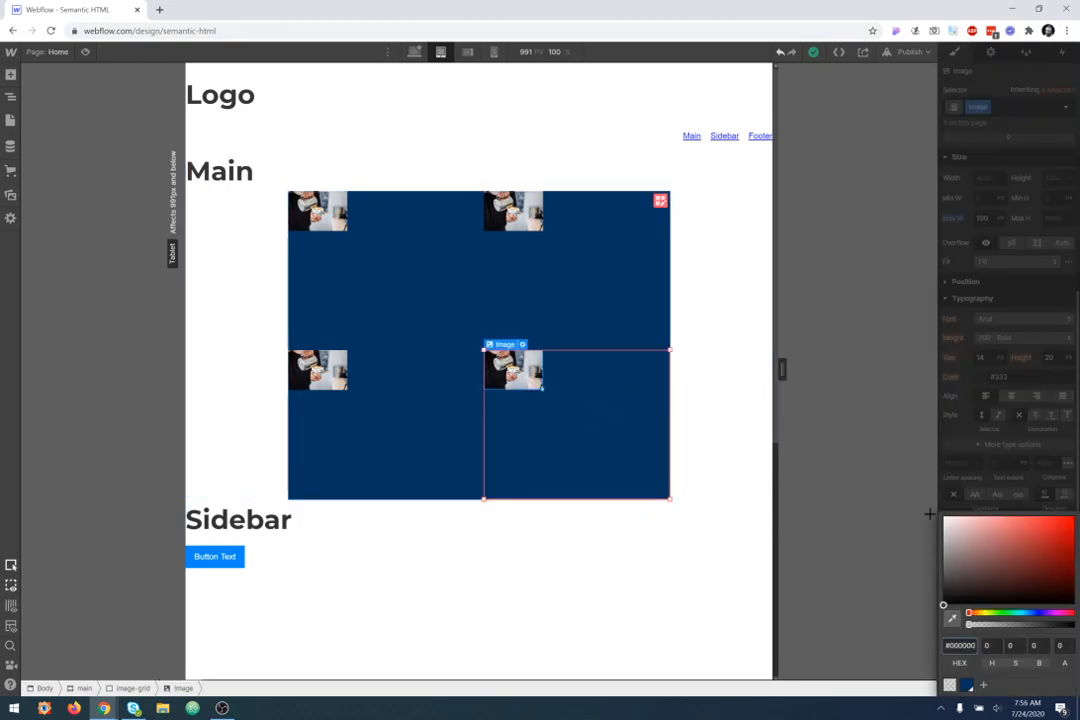
pyautogui.click(930, 516)
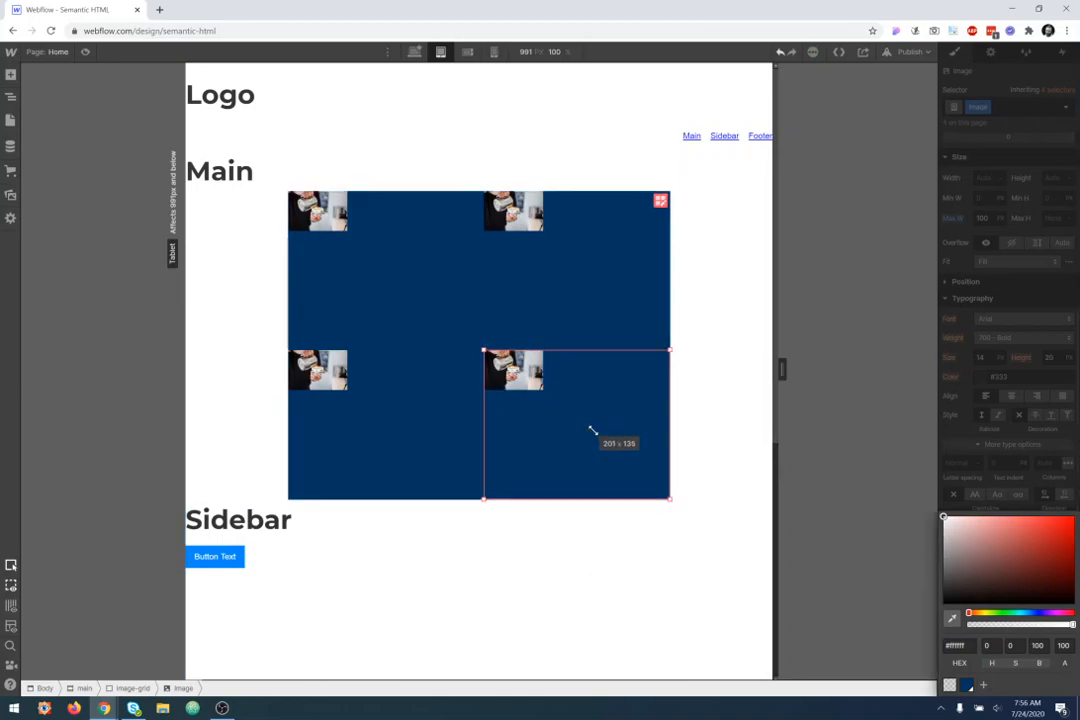
pyautogui.click(656, 583)
pyautogui.click(522, 375)
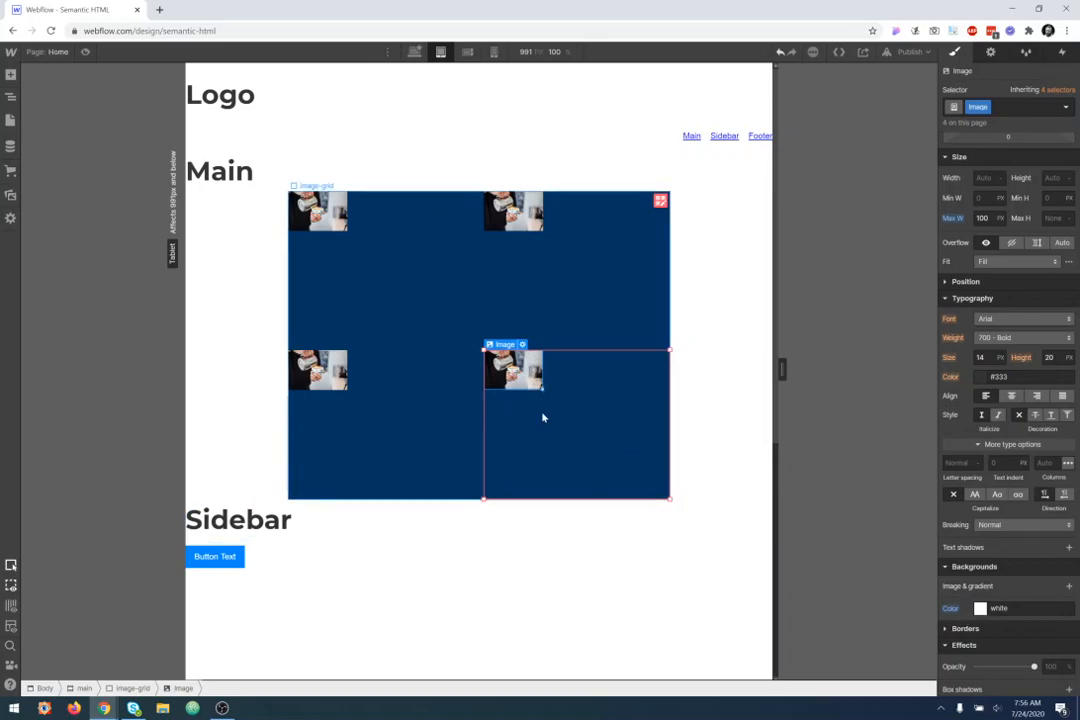
# Step: Reset the image's background colour to transparent
pyautogui.click(978, 608)
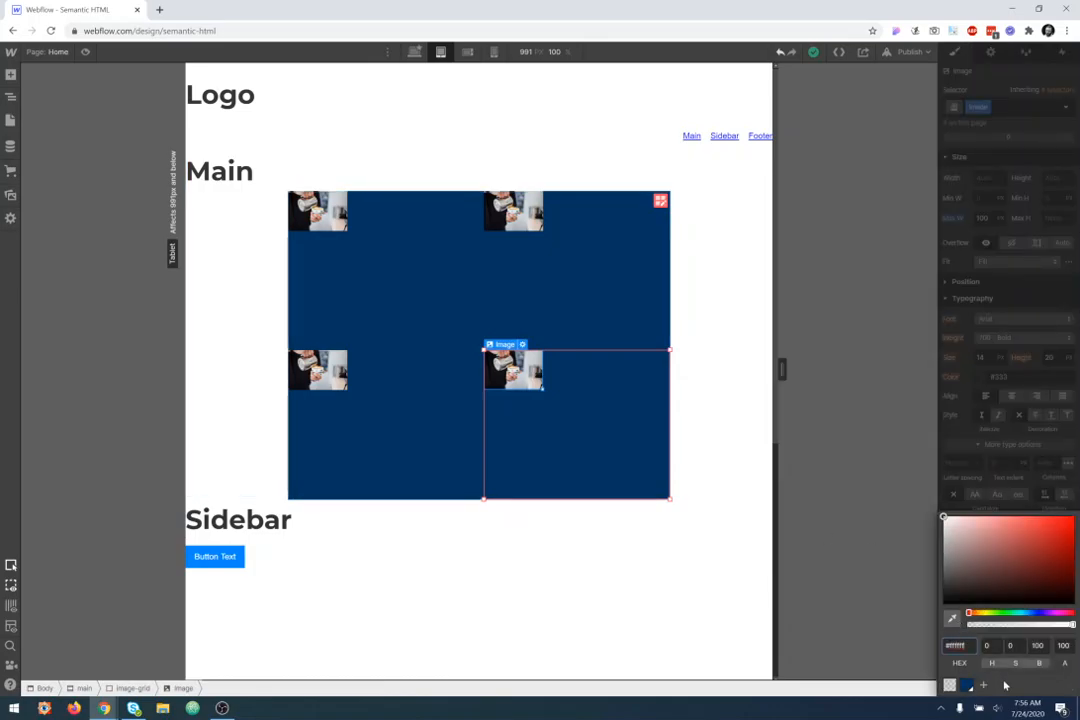
pyautogui.click(950, 685)
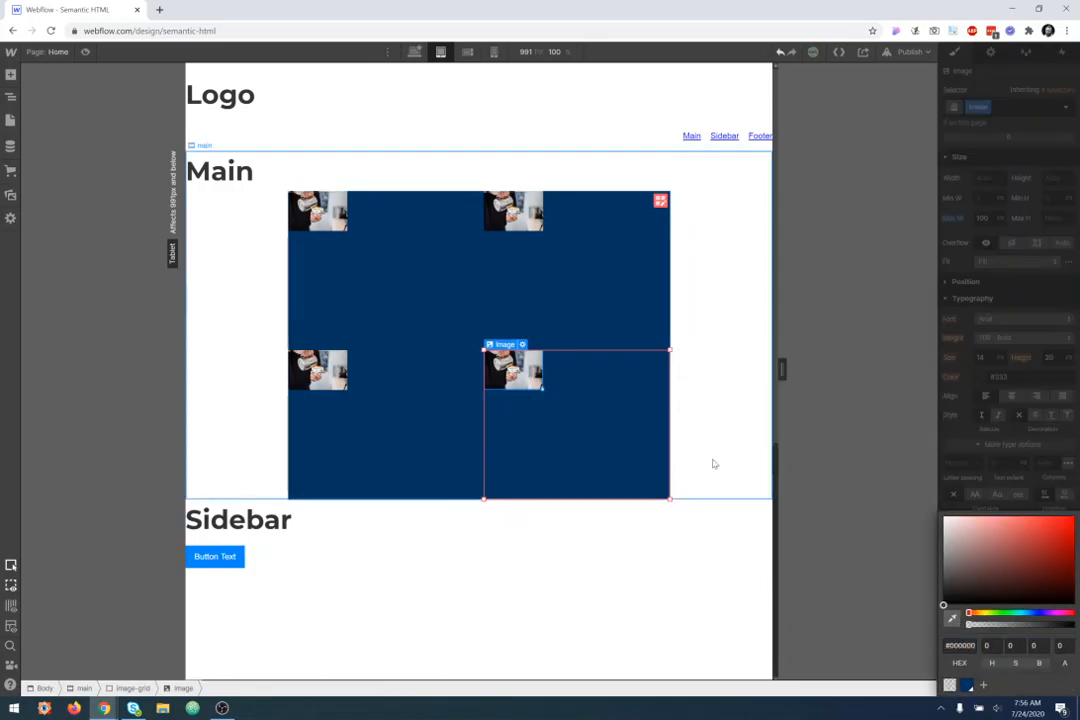
pyautogui.click(662, 560)
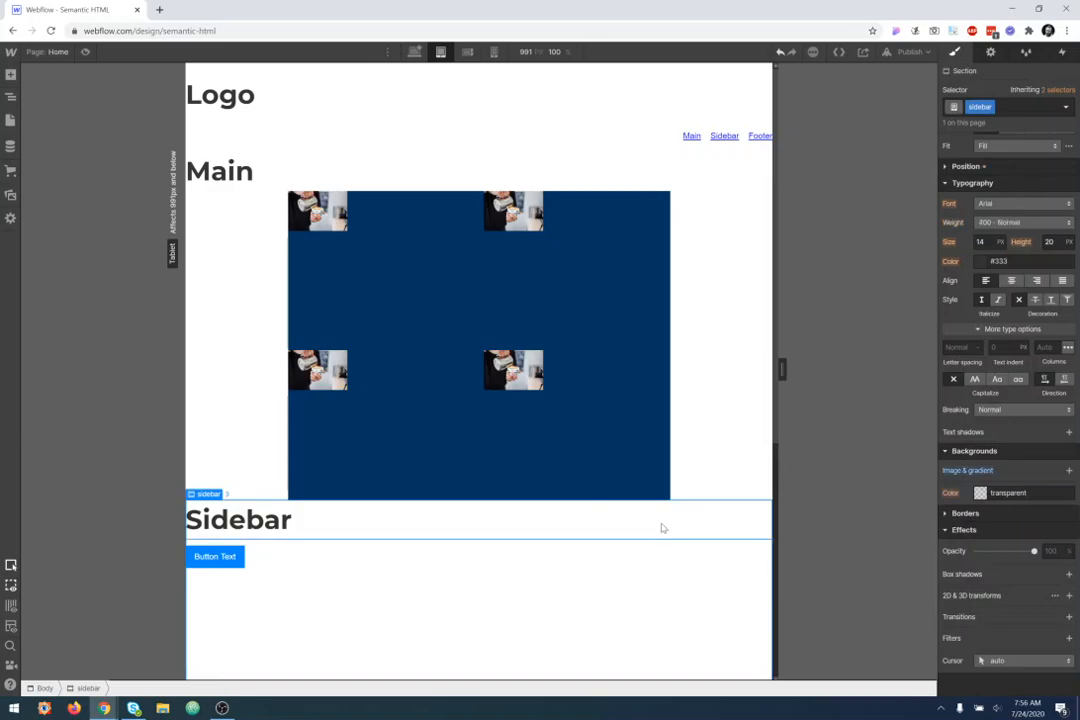
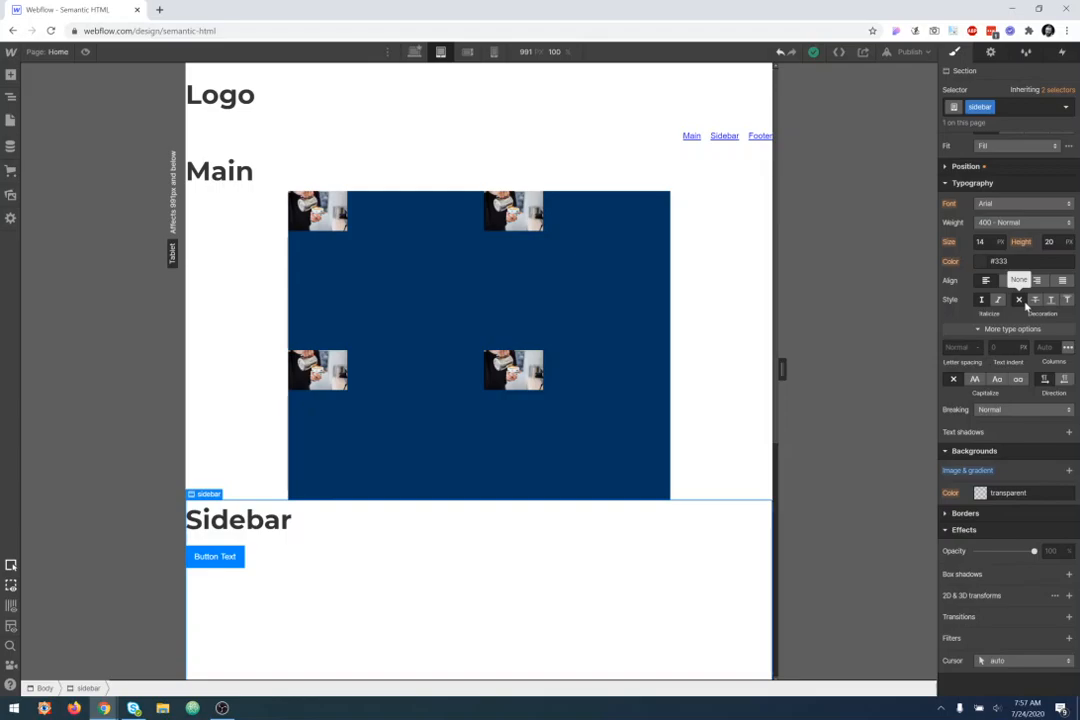
# Step: Try centring the manually placed image horizontally within its grid cell, and set its own horizontal alignment to the end
pyautogui.click(646, 376)
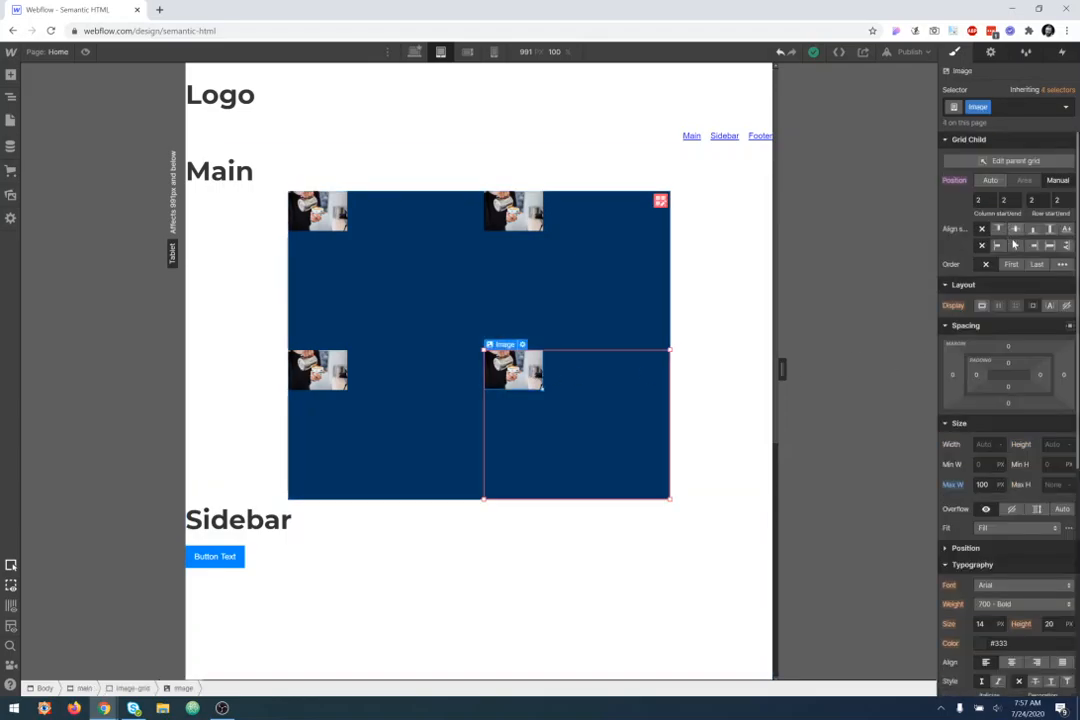
pyautogui.click(1016, 245)
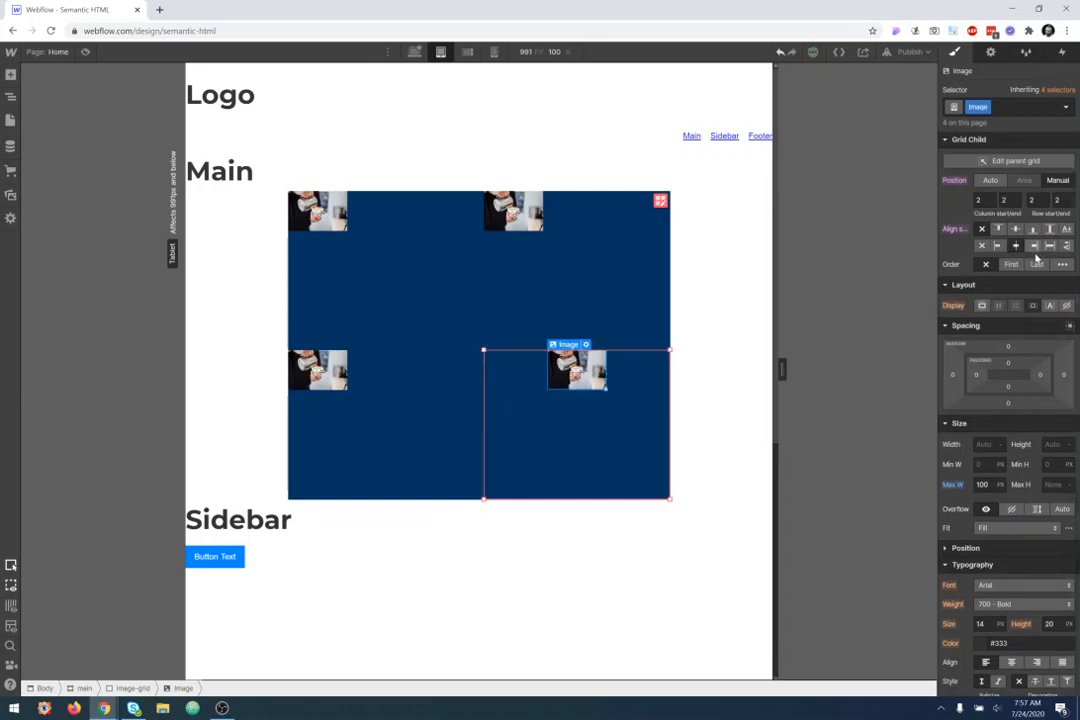
pyautogui.click(1034, 247)
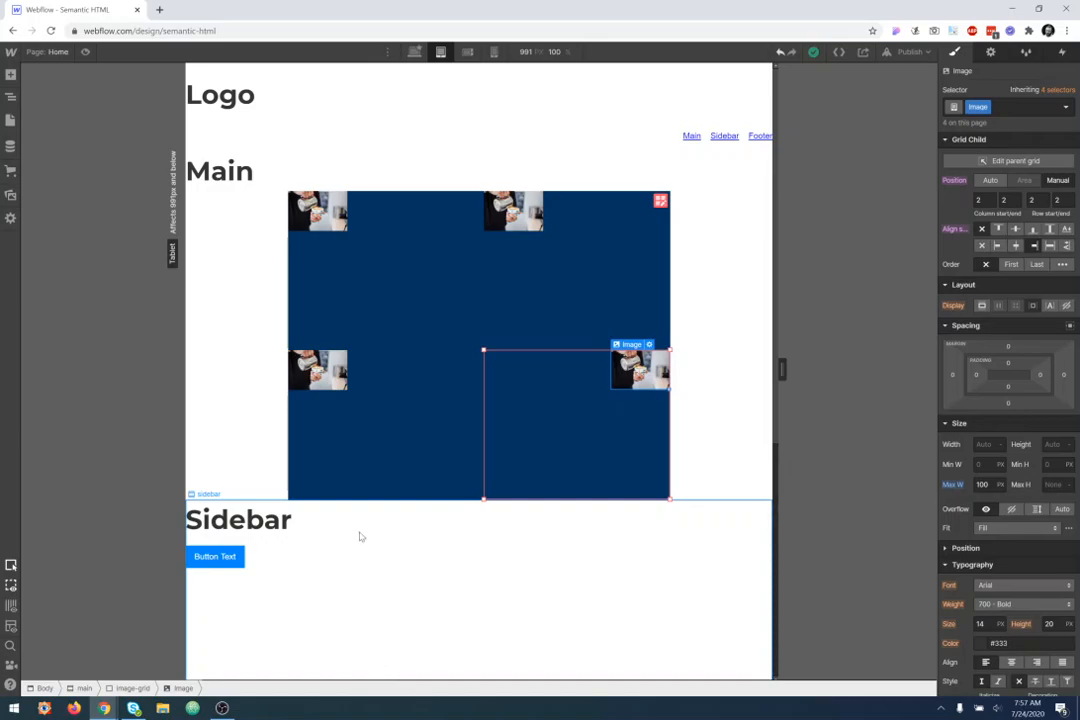
# Step: Set the image grid's height to Auto at the mobile portrait breakpoint
pyautogui.click(493, 51)
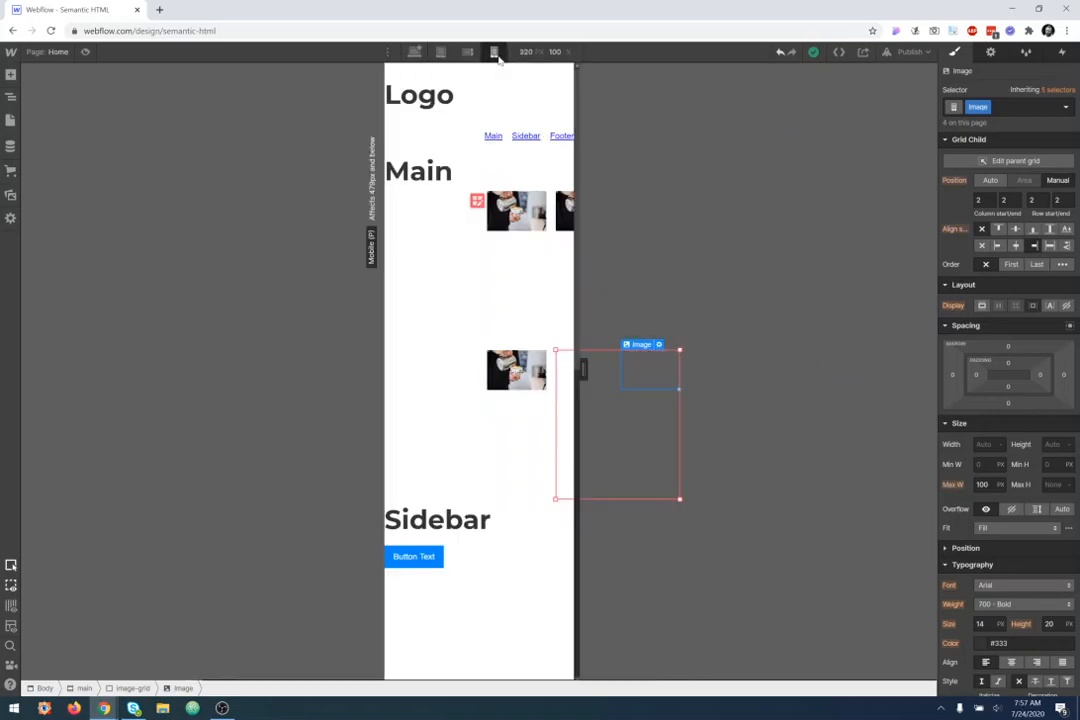
pyautogui.click(538, 428)
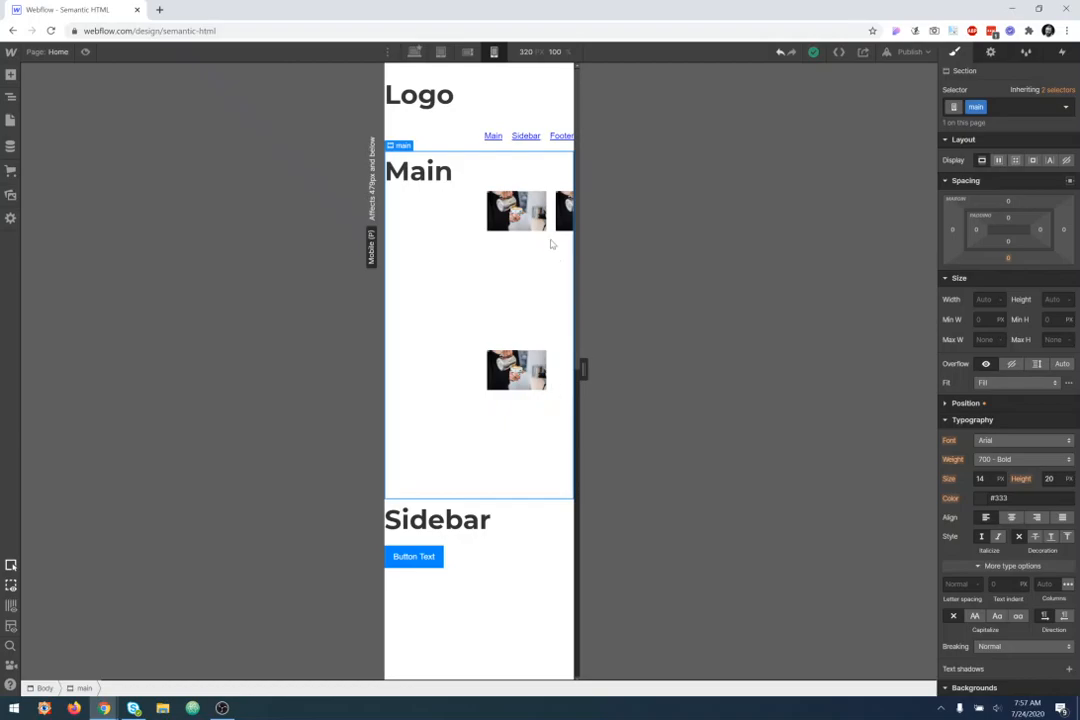
pyautogui.click(546, 188)
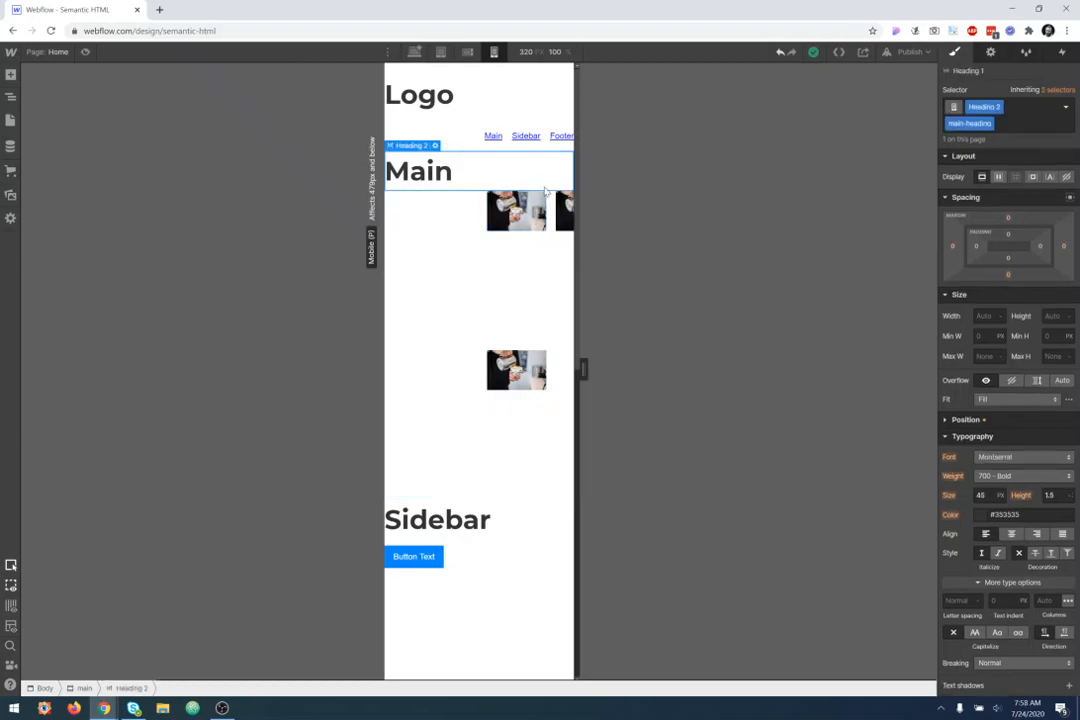
pyautogui.click(10, 98)
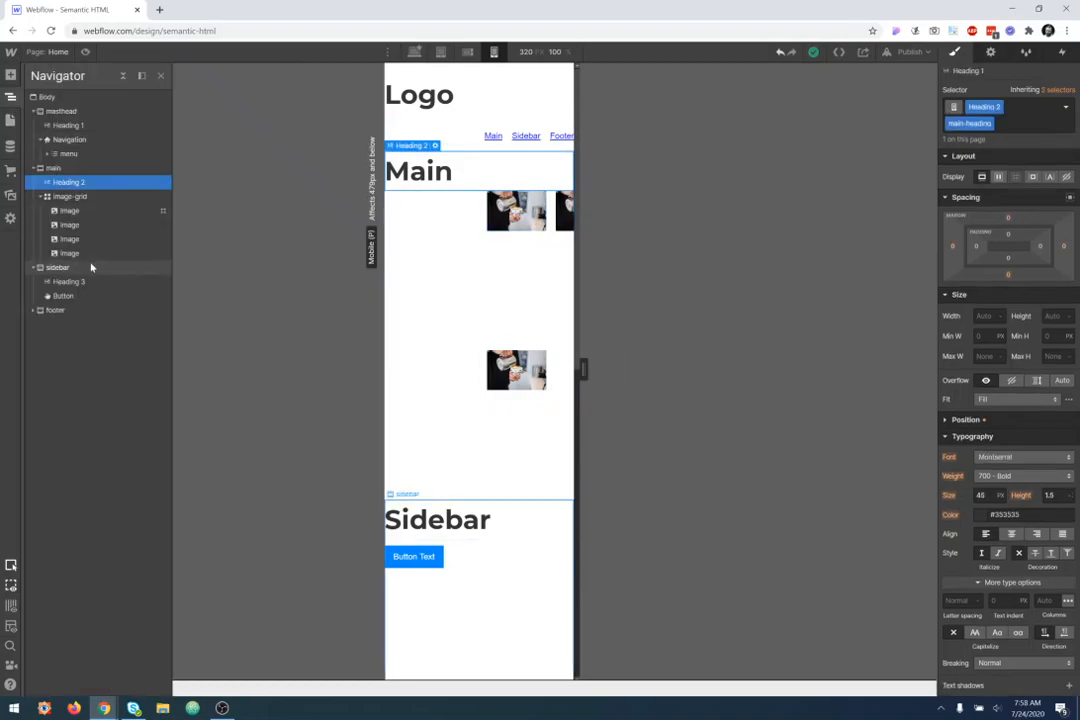
pyautogui.click(75, 197)
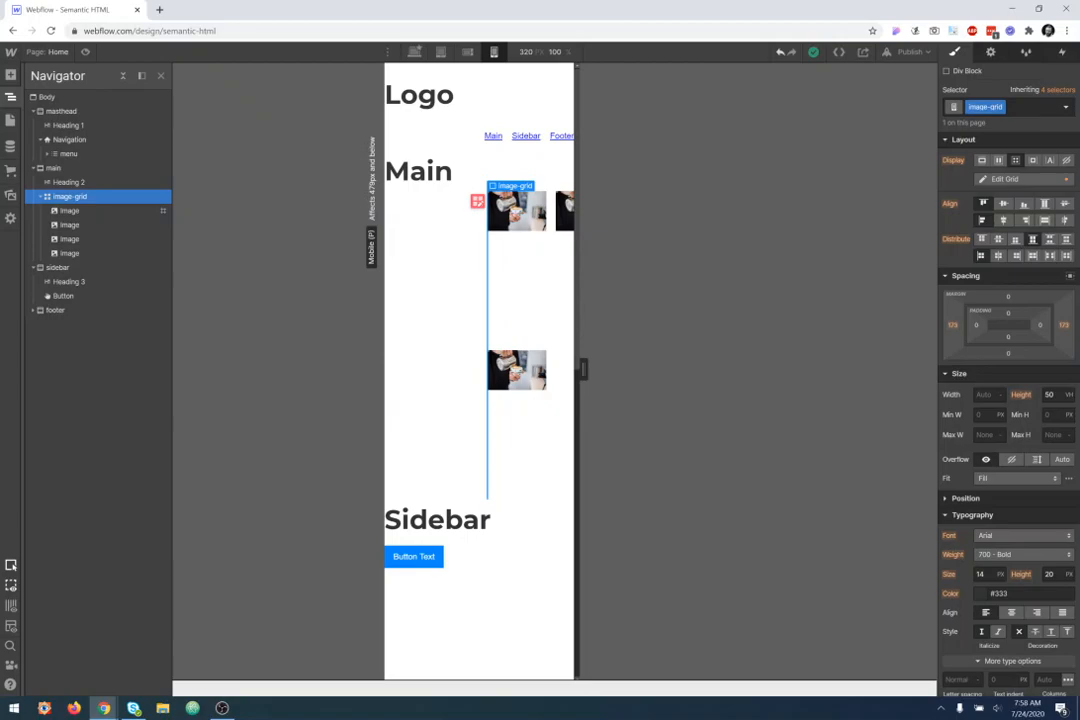
pyautogui.click(1050, 395)
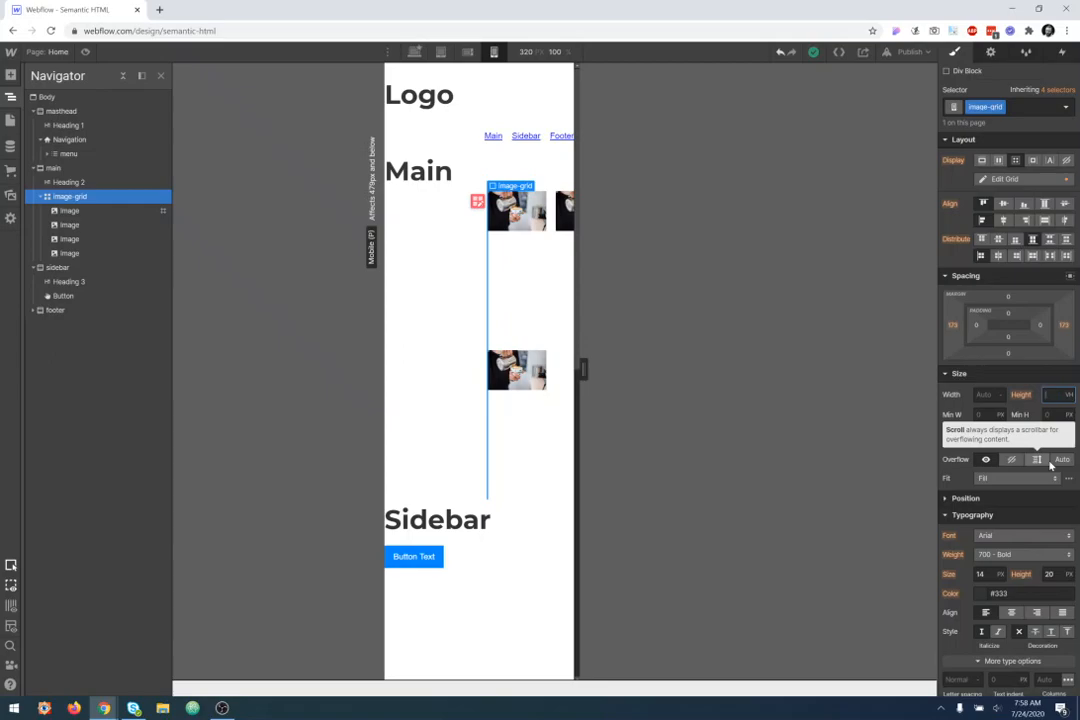
pyautogui.click(1066, 394)
pyautogui.click(1061, 405)
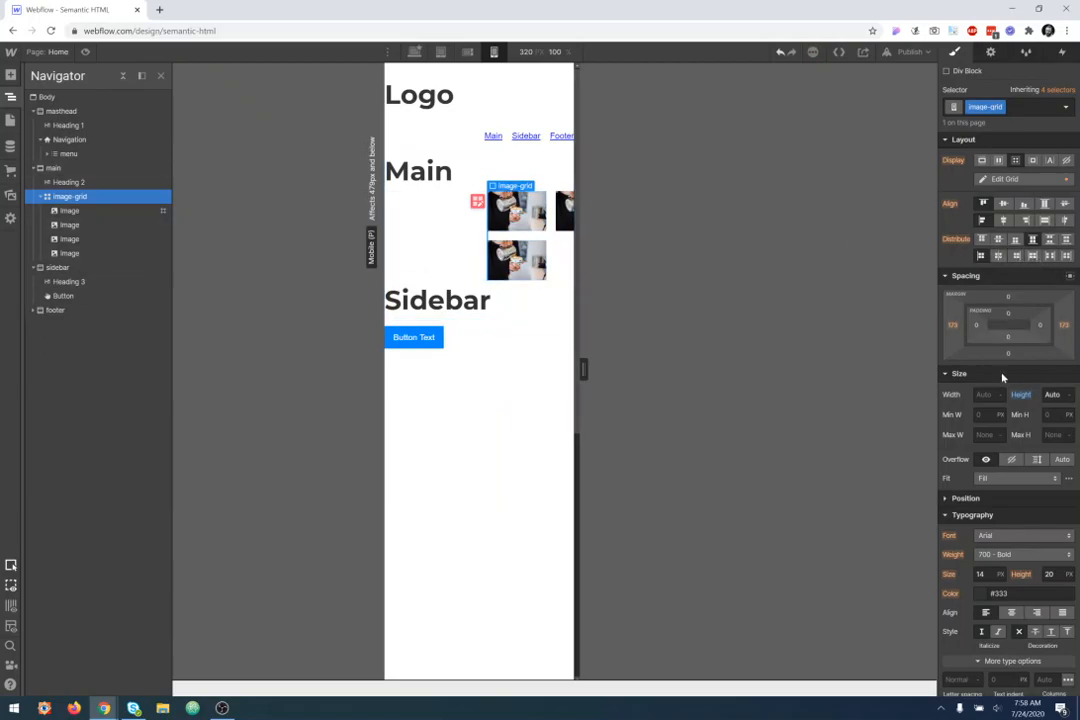
# Step: Set the image grid's left and right margins to 0 at the mobile portrait breakpoint
pyautogui.click(953, 329)
pyautogui.write('0')
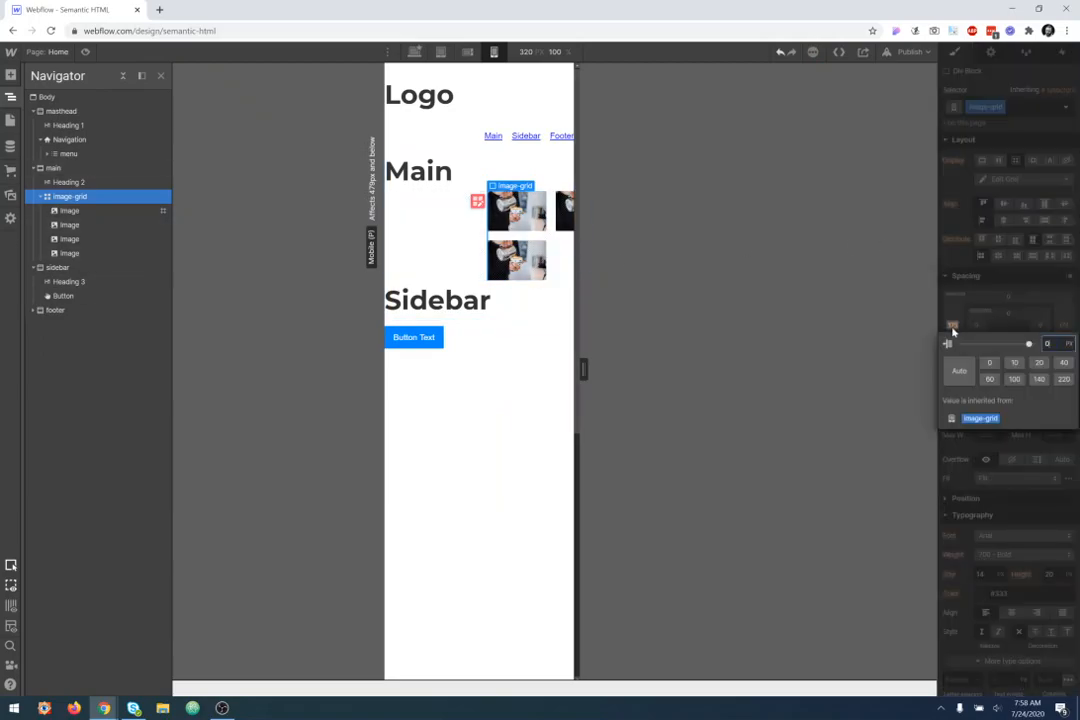
pyautogui.press('Return')
pyautogui.click(1064, 327)
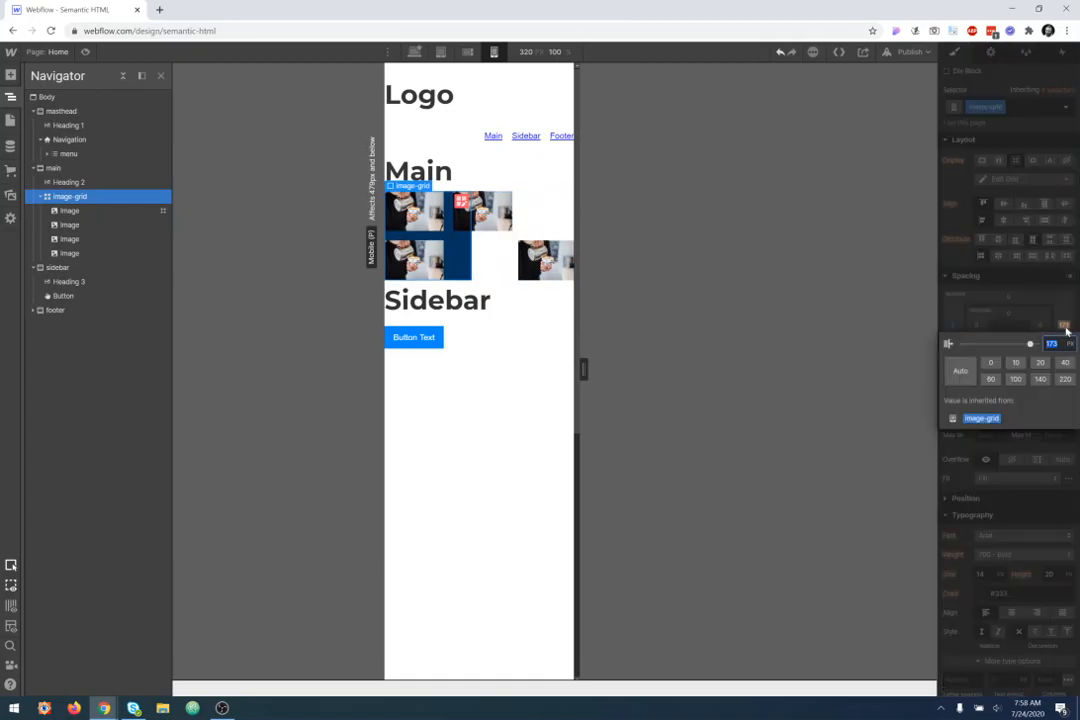
pyautogui.write('0')
pyautogui.press('Return')
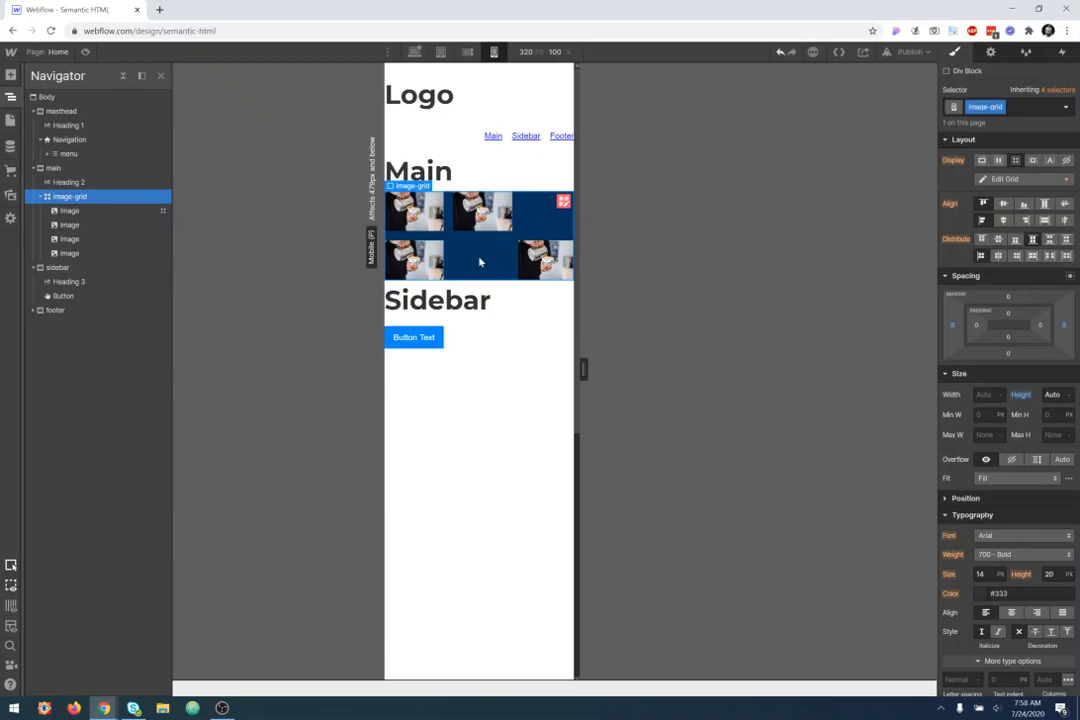
# Step: Remove the 210px / 1fr column and the second Auto row from the image grid, and finish editing the grid
pyautogui.click(494, 273)
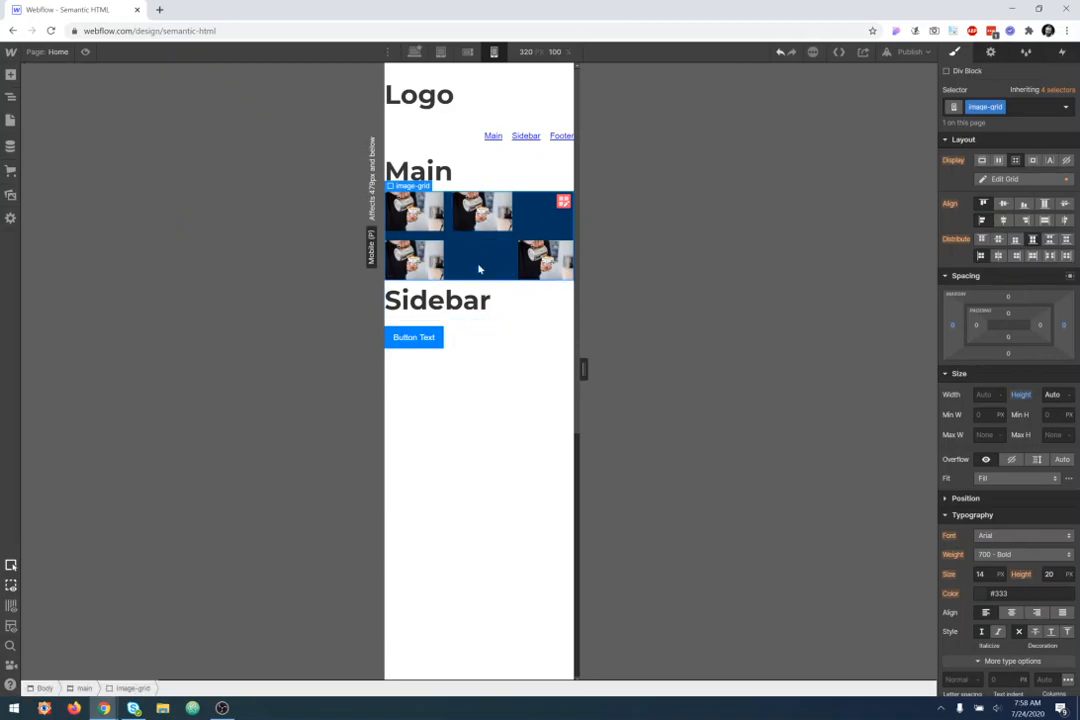
pyautogui.click(1008, 179)
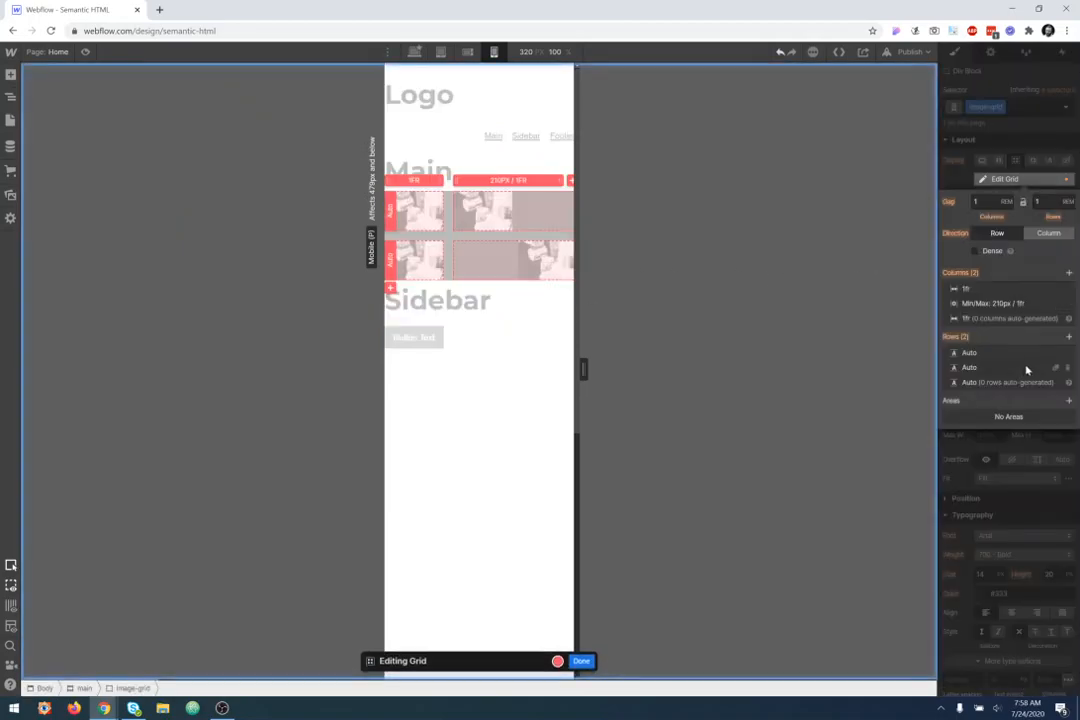
pyautogui.moveTo(1068, 307)
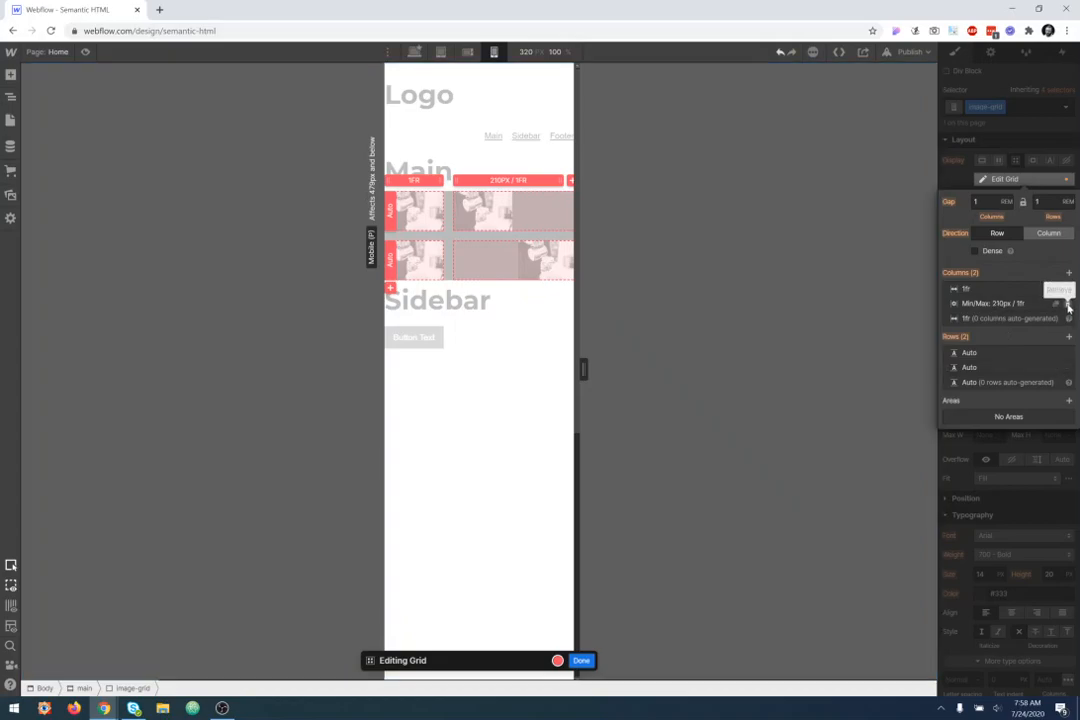
pyautogui.click(1068, 307)
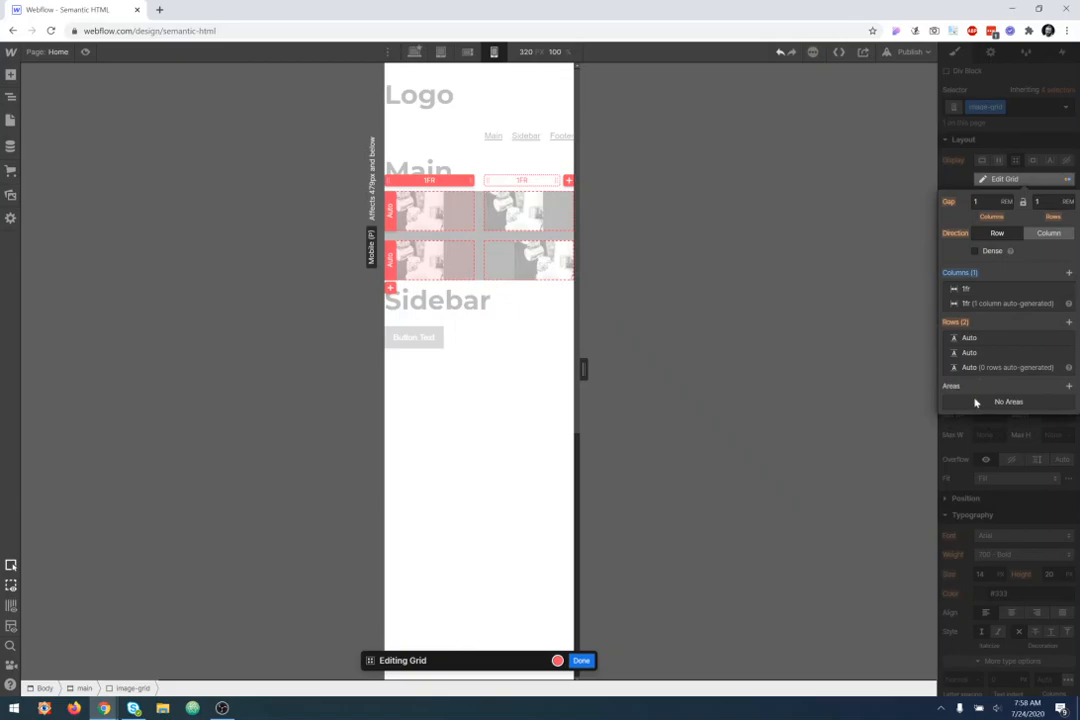
pyautogui.click(1068, 357)
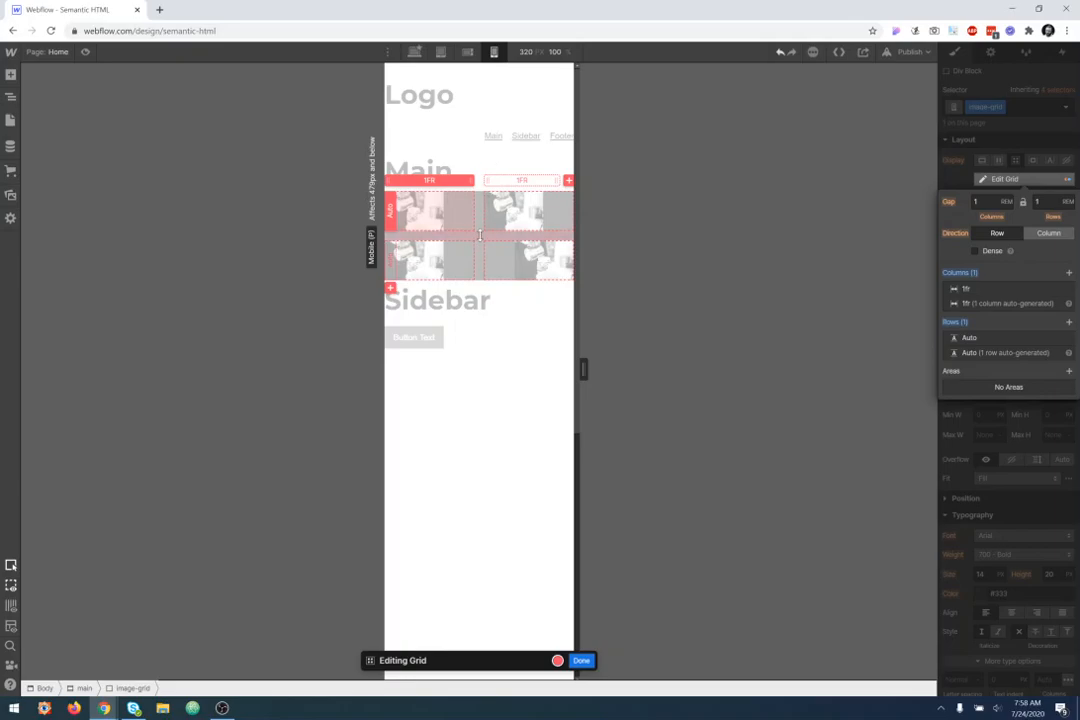
pyautogui.click(581, 660)
# Step: Set the manually placed image's grid position to Auto and clear its own horizontal alignment
pyautogui.click(528, 258)
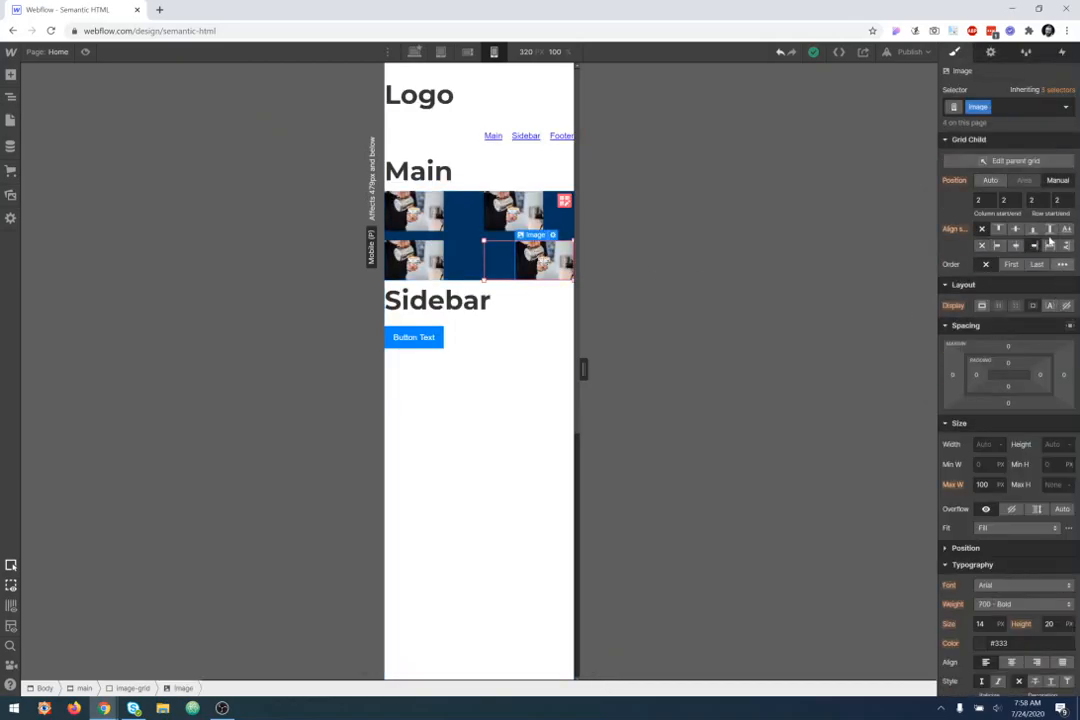
pyautogui.click(990, 180)
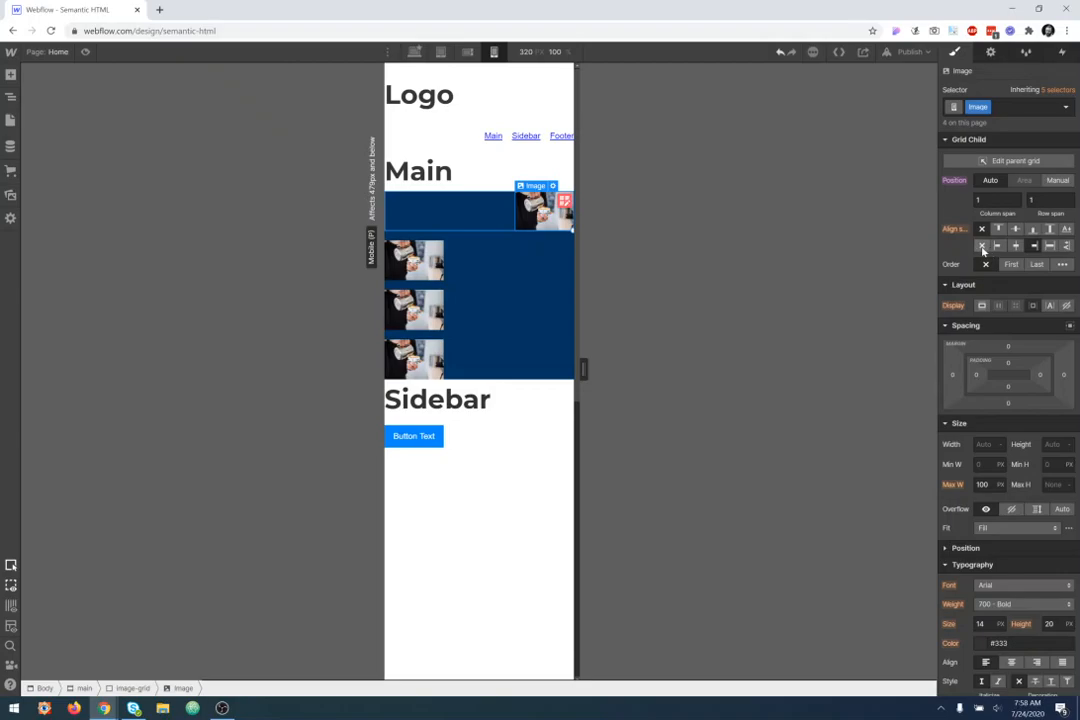
pyautogui.click(1011, 264)
pyautogui.click(535, 511)
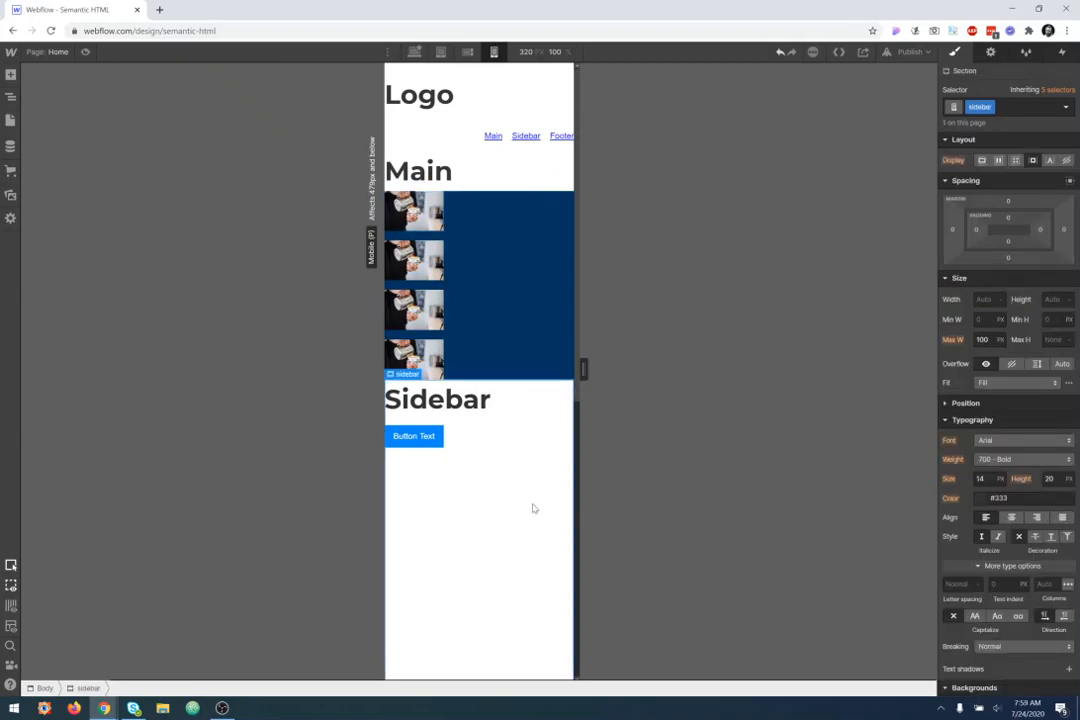
# Step: Compare the first grid image's placement across the desktop, tablet, mobile landscape and mobile portrait breakpoints
pyautogui.click(448, 230)
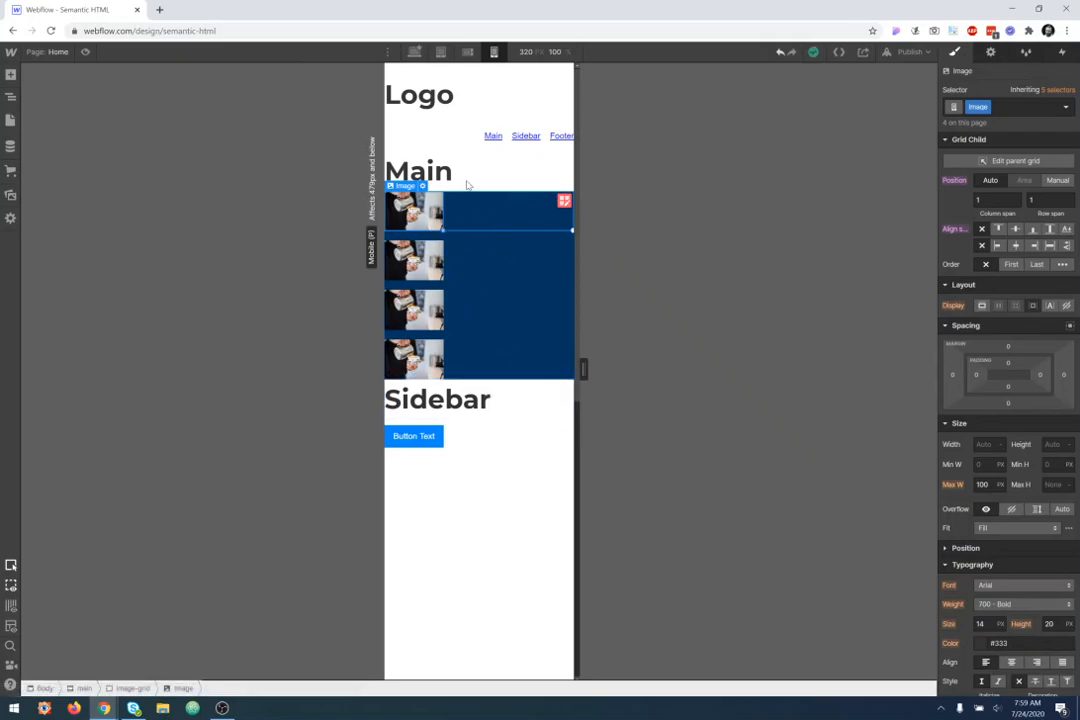
pyautogui.click(414, 51)
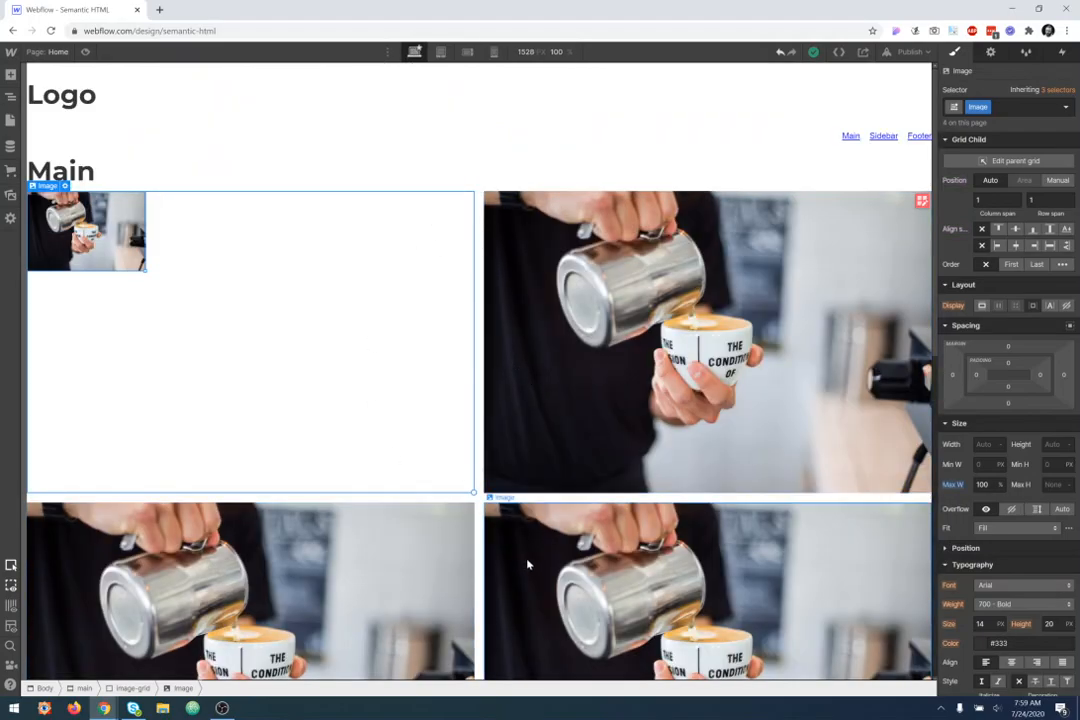
pyautogui.click(440, 51)
pyautogui.click(467, 53)
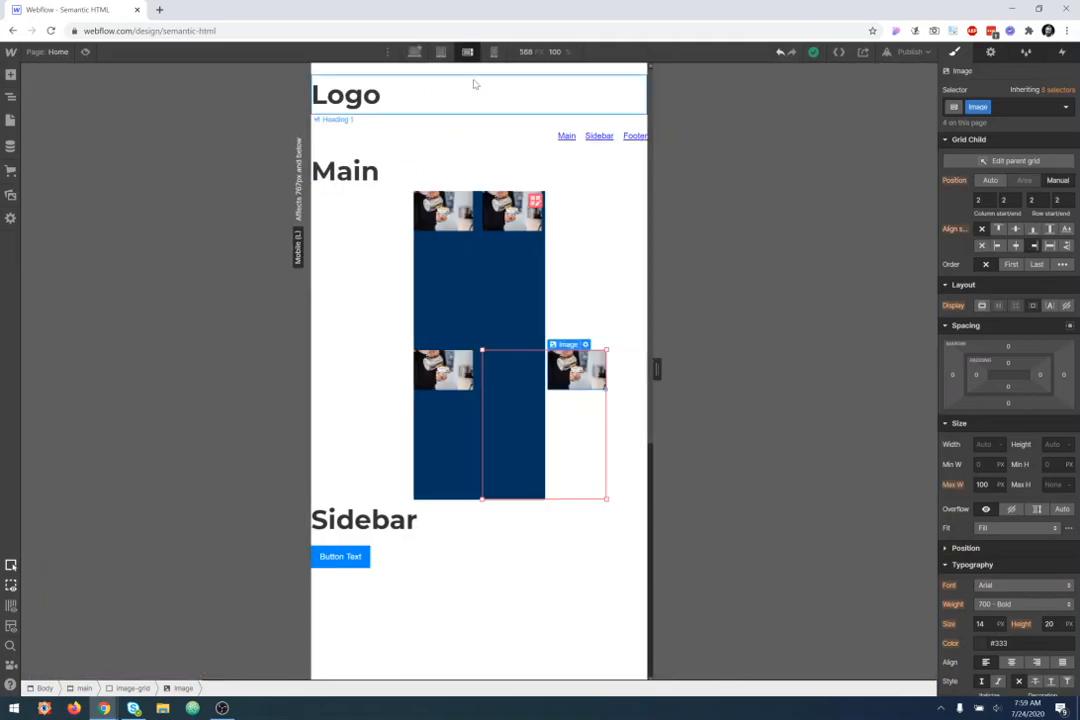
pyautogui.click(493, 52)
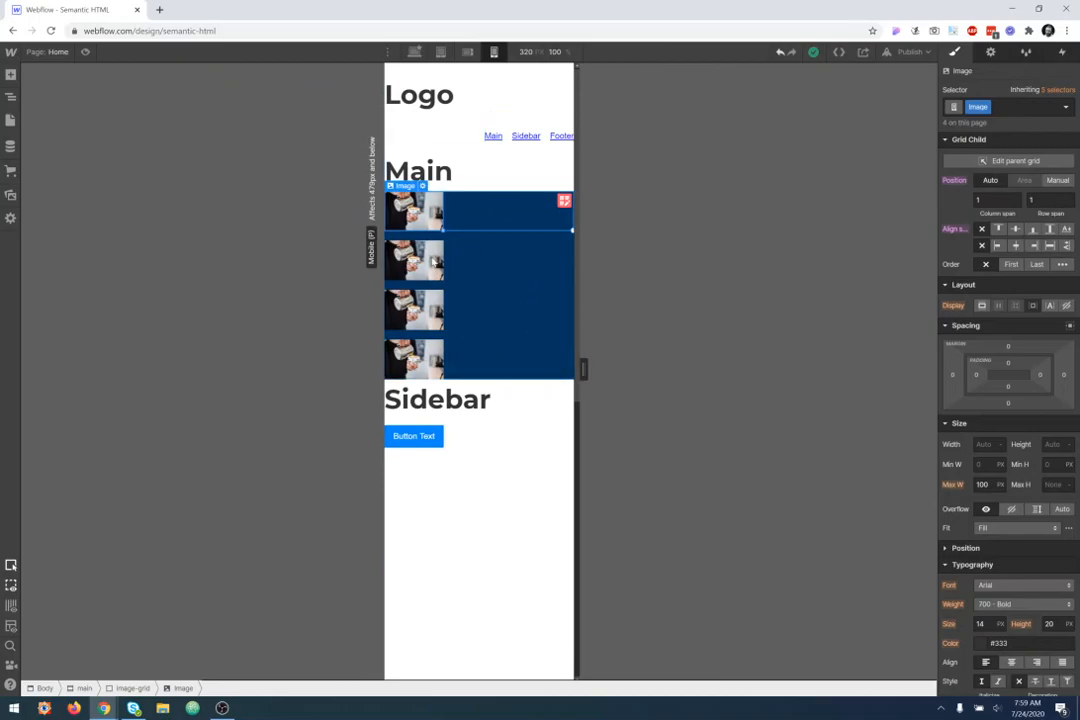
# Step: Examine the grid at 479 px in mobile portrait and 480 px in mobile landscape, and return to the desktop breakpoint
pyautogui.moveTo(580, 367); pyautogui.dragTo(646, 367)
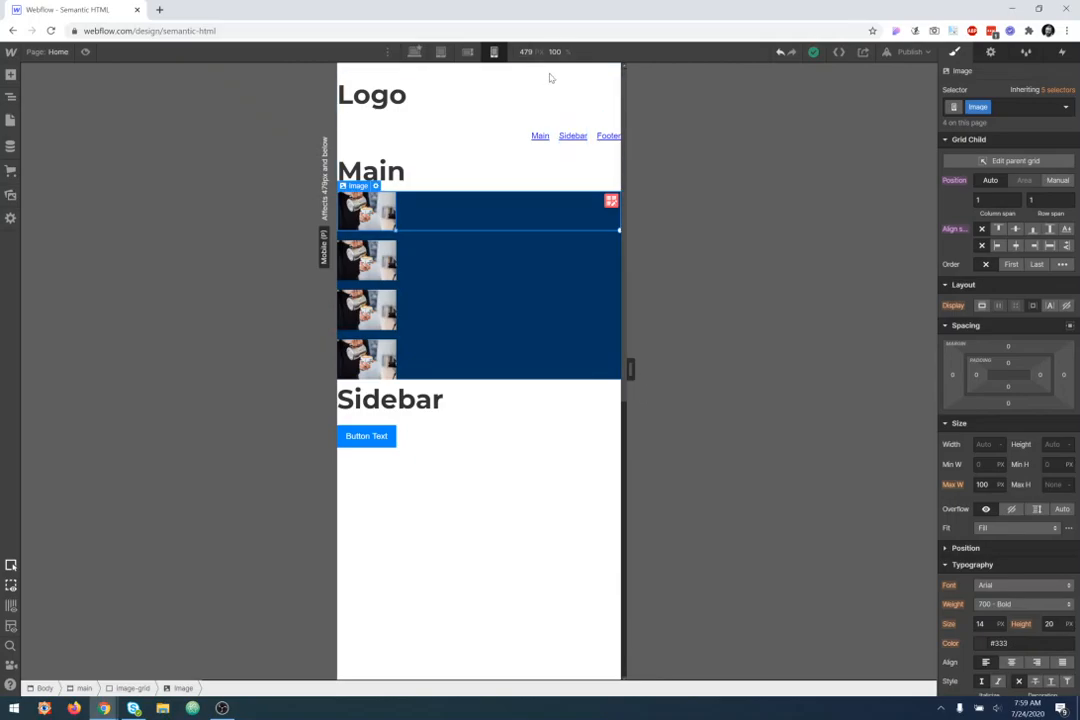
pyautogui.click(467, 51)
pyautogui.moveTo(656, 368); pyautogui.dragTo(614, 378)
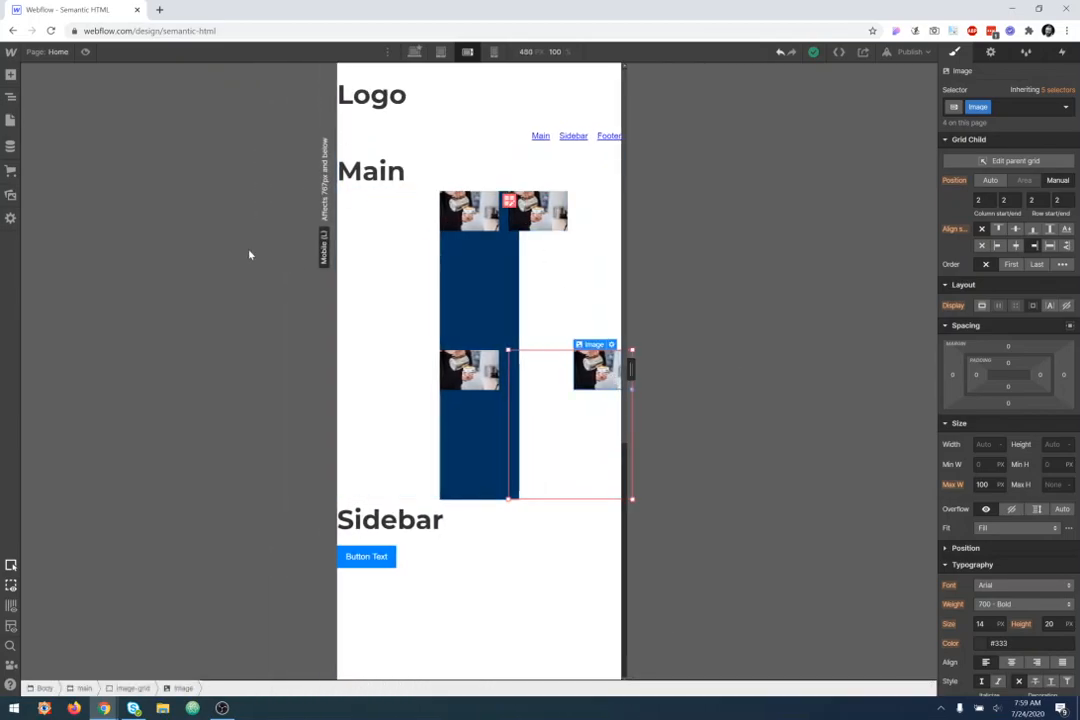
pyautogui.click(414, 52)
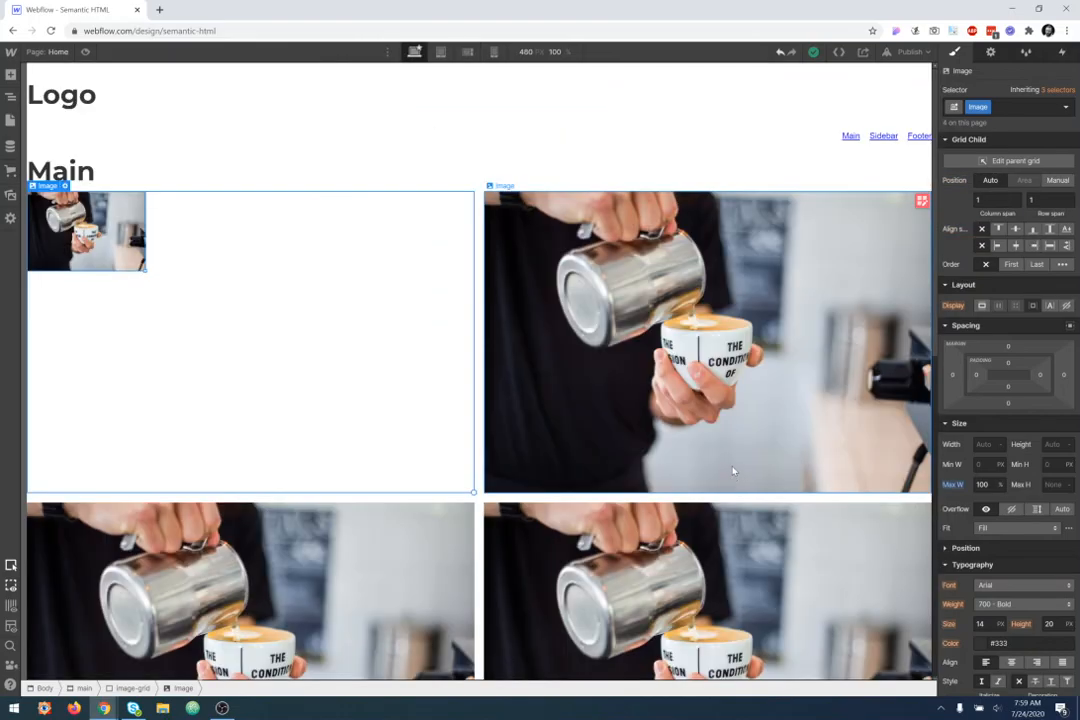